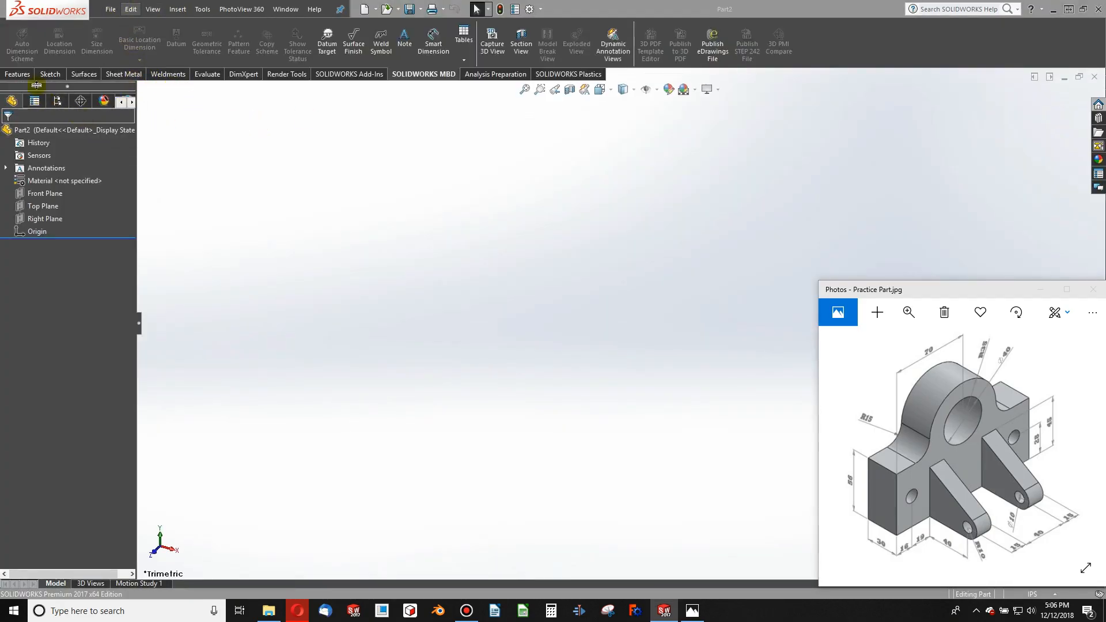
- Start a new sketch on the Right Plane
{"action": "left_click", "coordinate": [50, 74]}
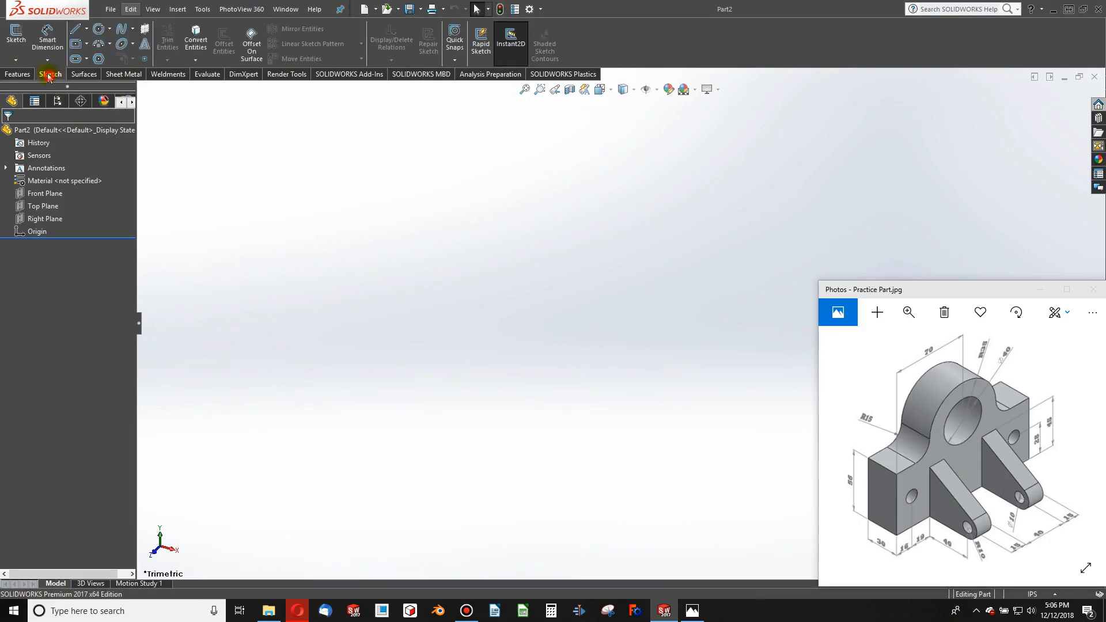
{"action": "left_click", "coordinate": [17, 36]}
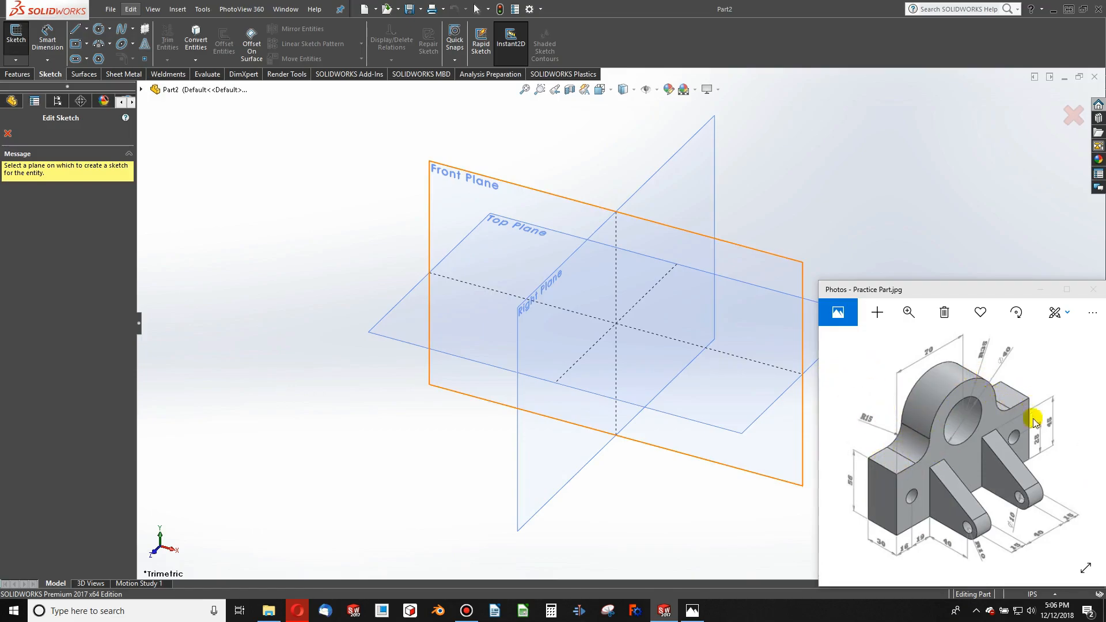
{"action": "left_click", "coordinate": [545, 281]}
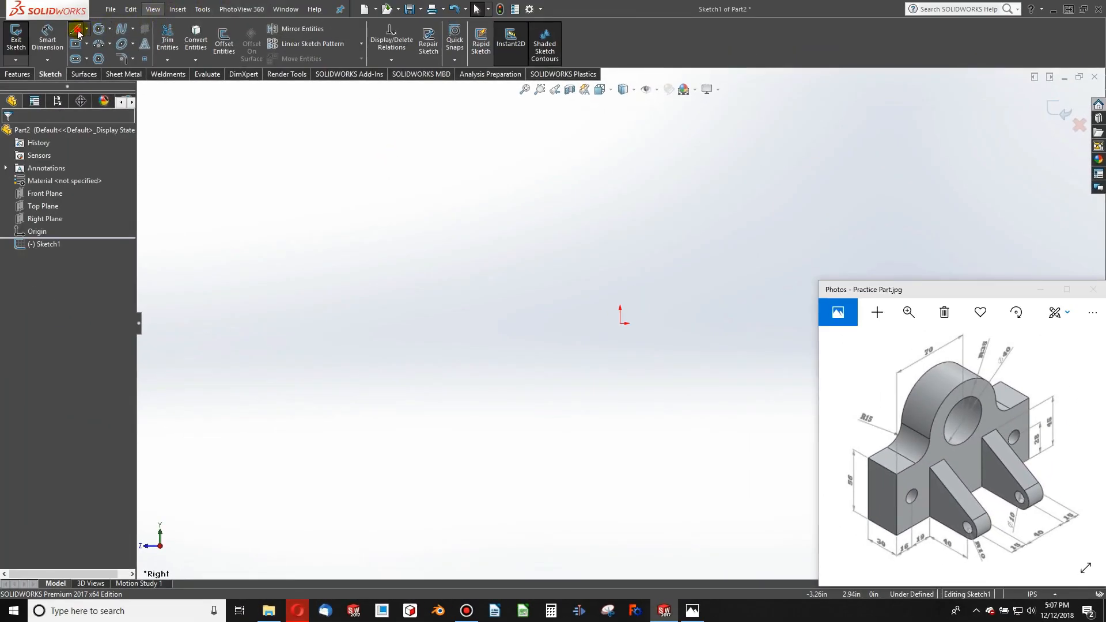
- Sketch a horizontal line about 3.6 in long from the origin toward the left as the profile's base
{"action": "left_click", "coordinate": [76, 30]}
{"action": "left_click", "coordinate": [620, 323]}
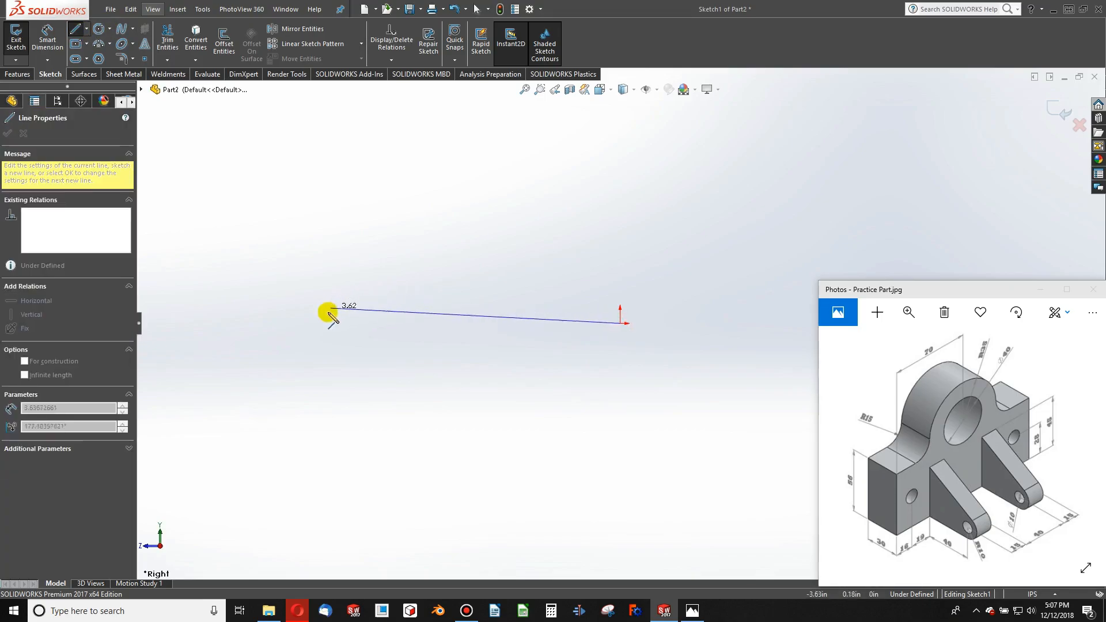
{"action": "left_click", "coordinate": [325, 323]}
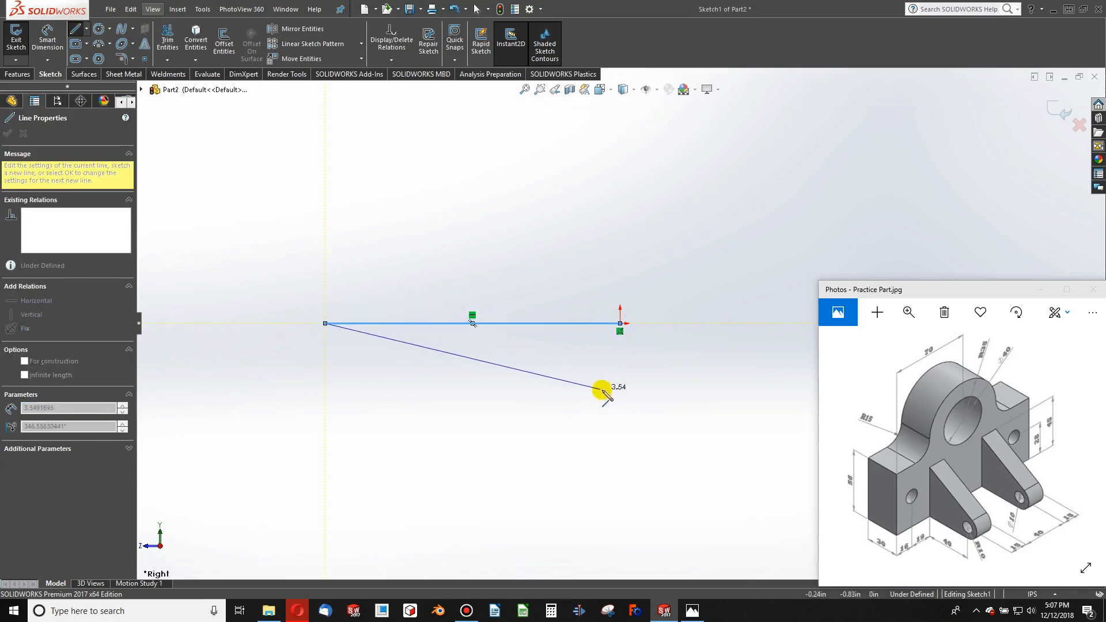
{"action": "key", "text": "Escape"}
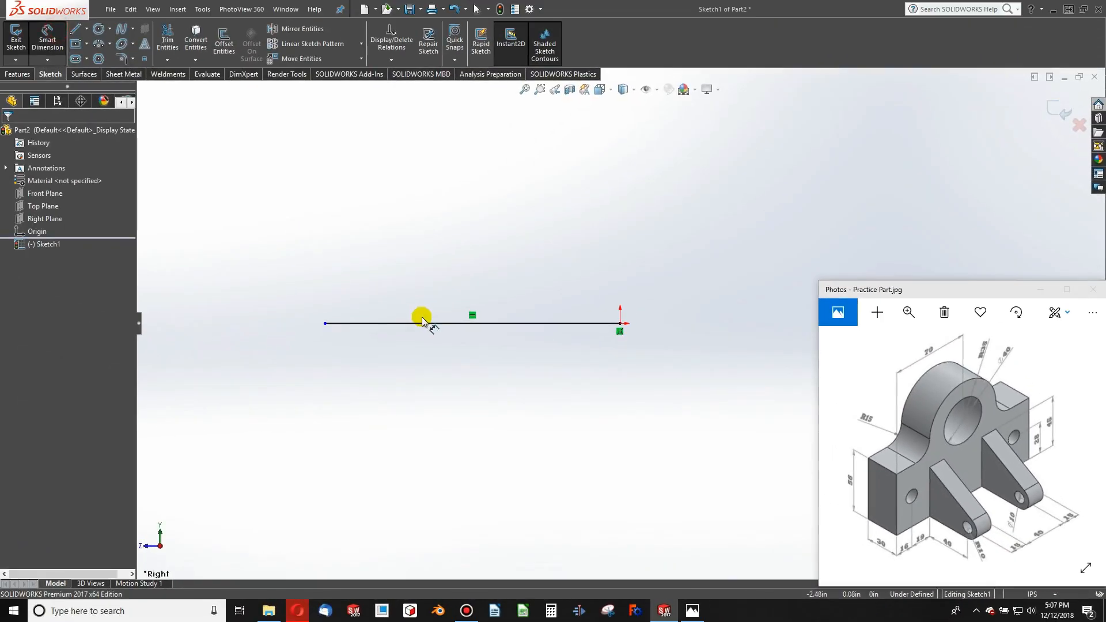
- Dimension the horizontal base line to 70 in
{"action": "left_click", "coordinate": [421, 323]}
{"action": "left_click", "coordinate": [451, 265]}
{"action": "type", "text": "70"}
{"action": "key", "text": "Return"}
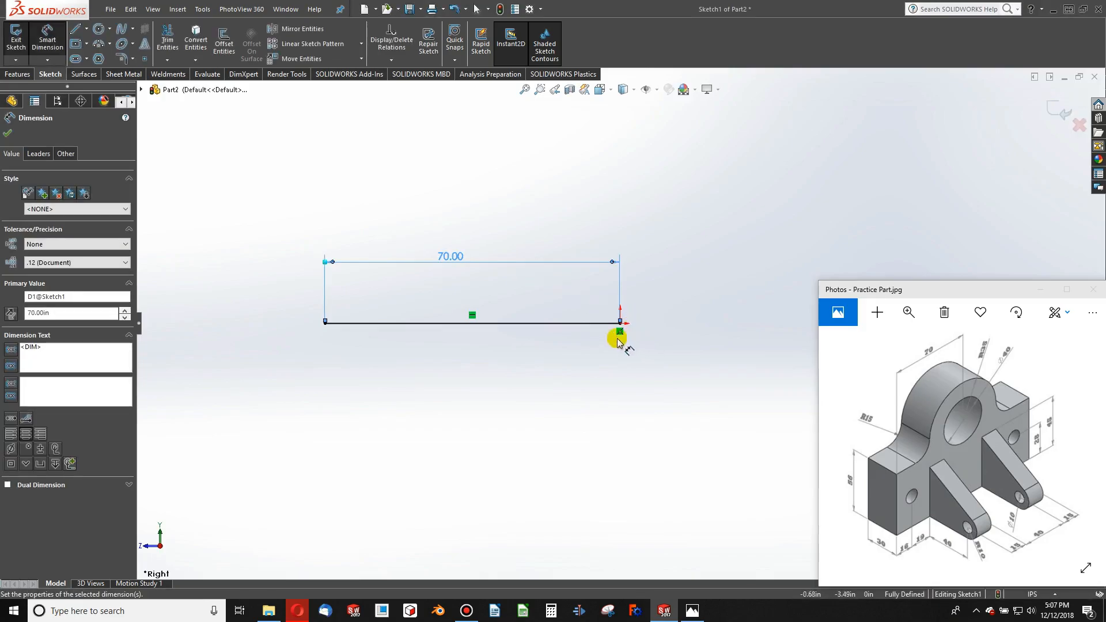
{"action": "left_click", "coordinate": [676, 382]}
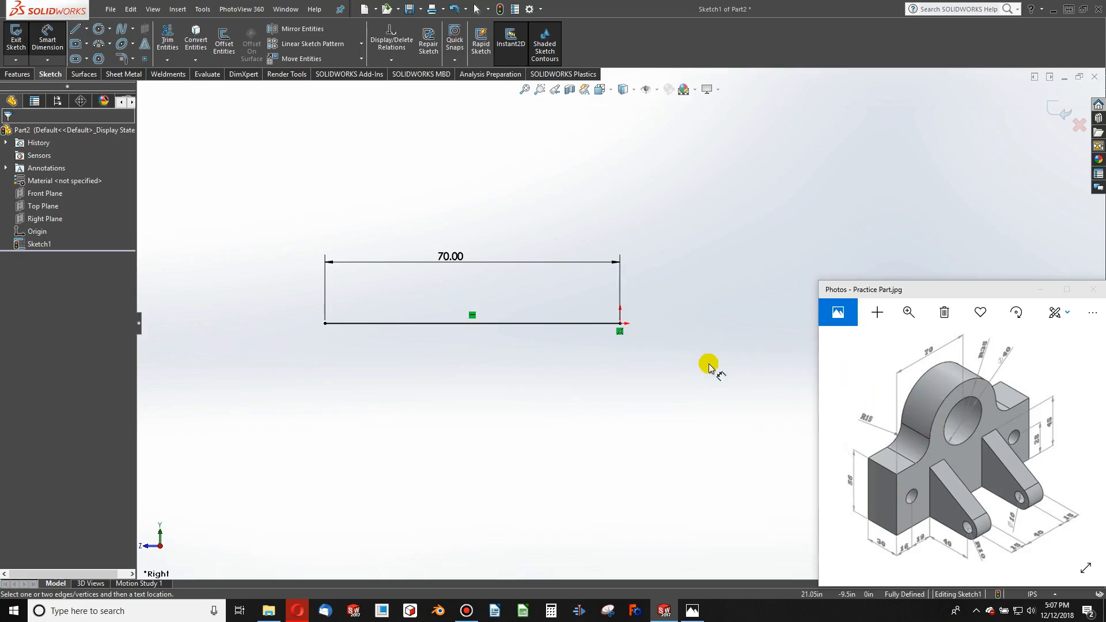
- Sketch a vertical line about 35 in long upward from the base line's left end
{"action": "scroll", "coordinate": [596, 357], "scroll_direction": "up", "scroll_amount": 5}
{"action": "scroll", "coordinate": [542, 285], "scroll_direction": "down", "scroll_amount": 4}
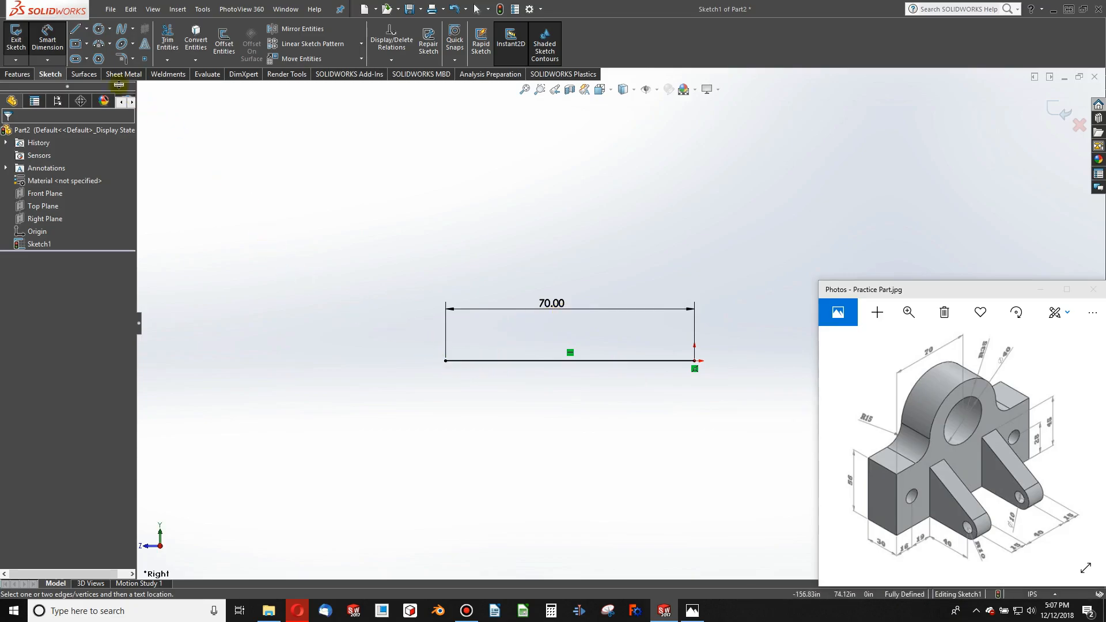
{"action": "left_click", "coordinate": [80, 31]}
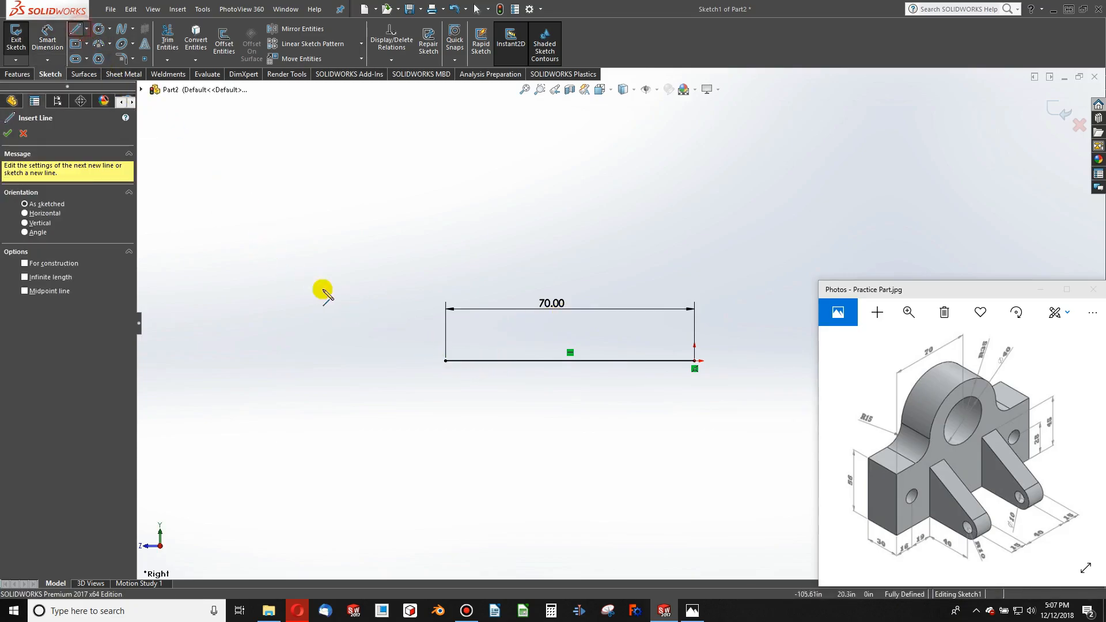
{"action": "left_click", "coordinate": [444, 361]}
{"action": "left_click", "coordinate": [446, 236]}
{"action": "key", "text": "Escape"}
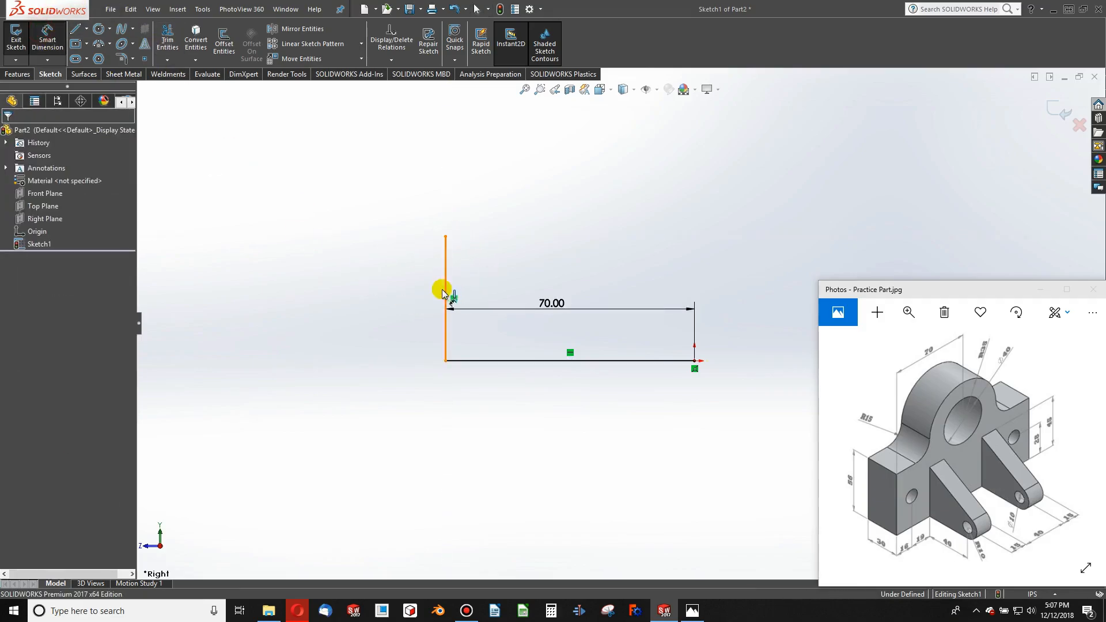
- Dimension the vertical side line to 56 in
{"action": "left_click", "coordinate": [445, 292]}
{"action": "left_click", "coordinate": [370, 288]}
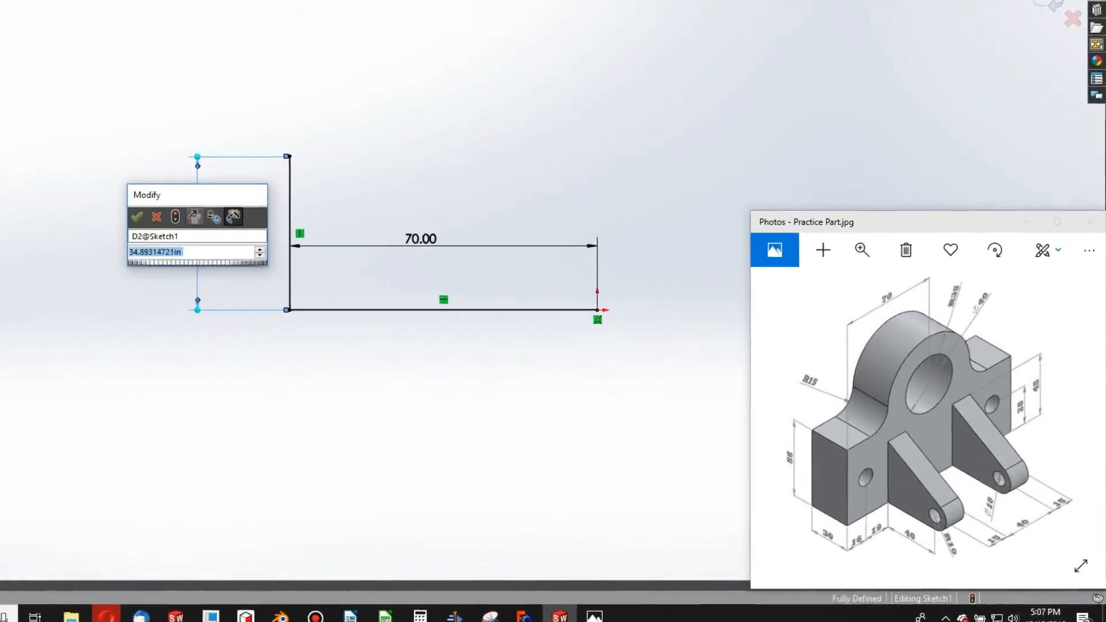
{"action": "key", "text": "Return"}
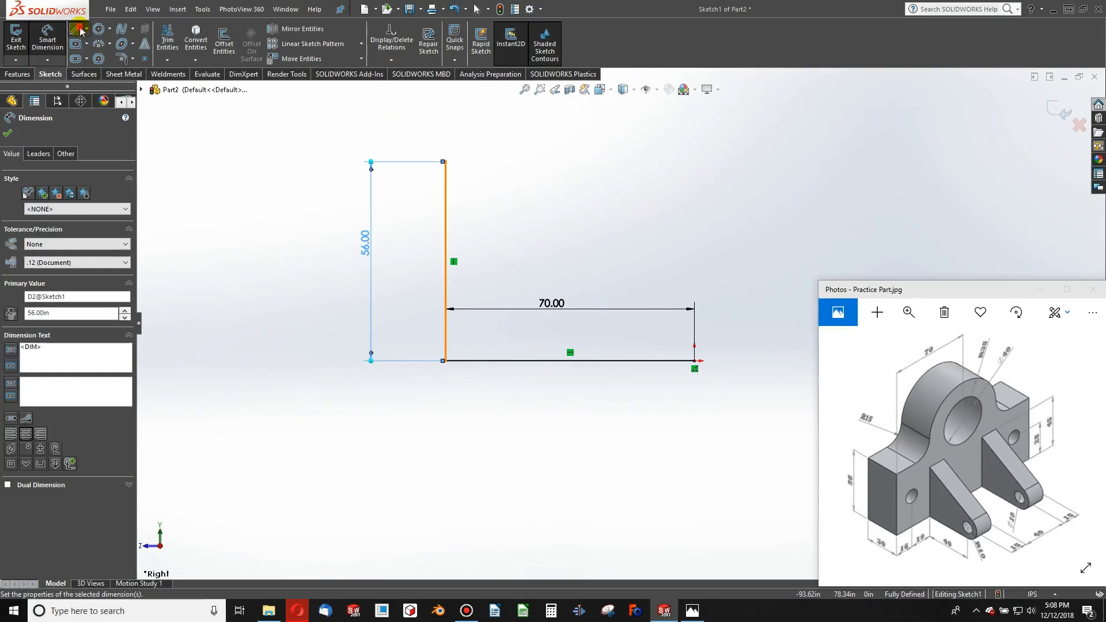
- Sketch a short horizontal line inward from the upper end of the vertical side line
{"action": "left_click", "coordinate": [76, 29]}
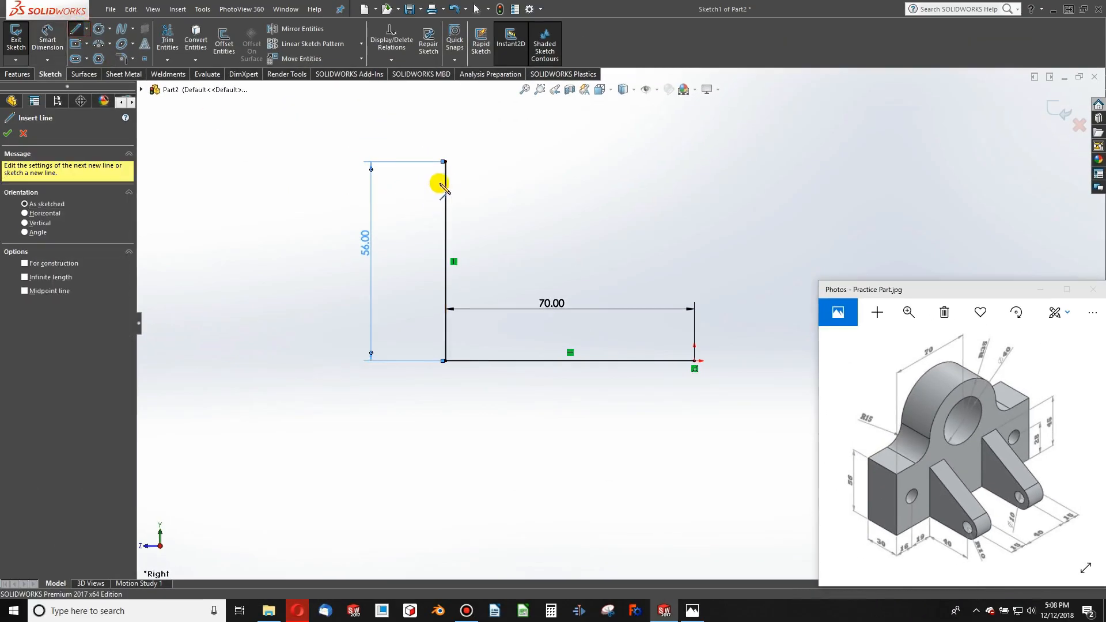
{"action": "left_click", "coordinate": [445, 162]}
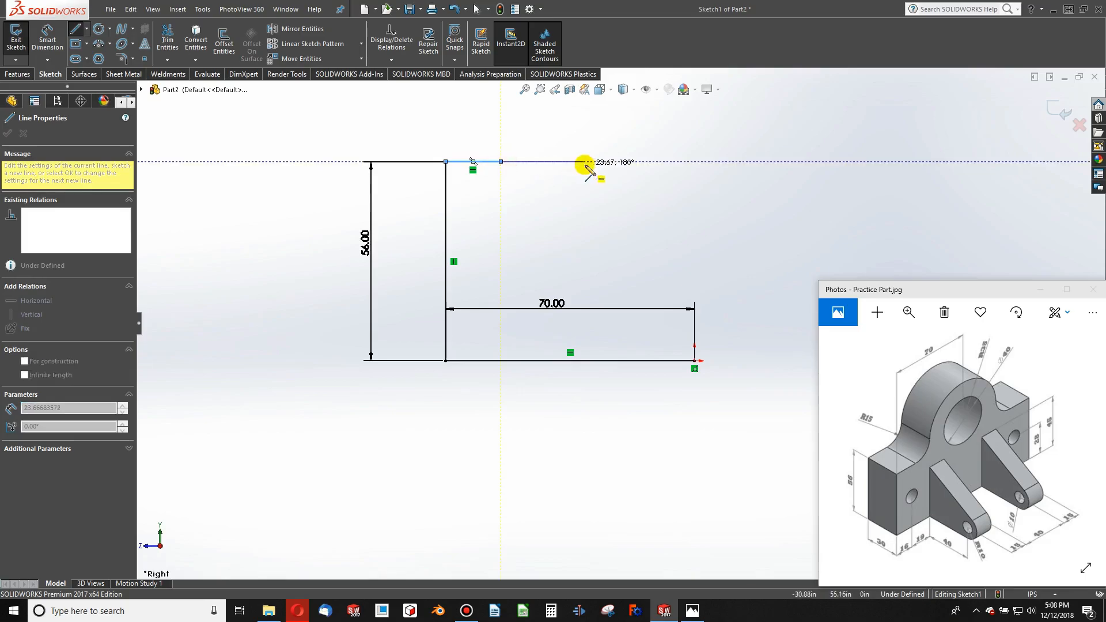
{"action": "key", "text": "Escape"}
- Sketch a three-point arc curving upward from the inner end of the short upper line
{"action": "left_click", "coordinate": [103, 48]}
{"action": "left_click", "coordinate": [501, 161]}
{"action": "left_click", "coordinate": [570, 114]}
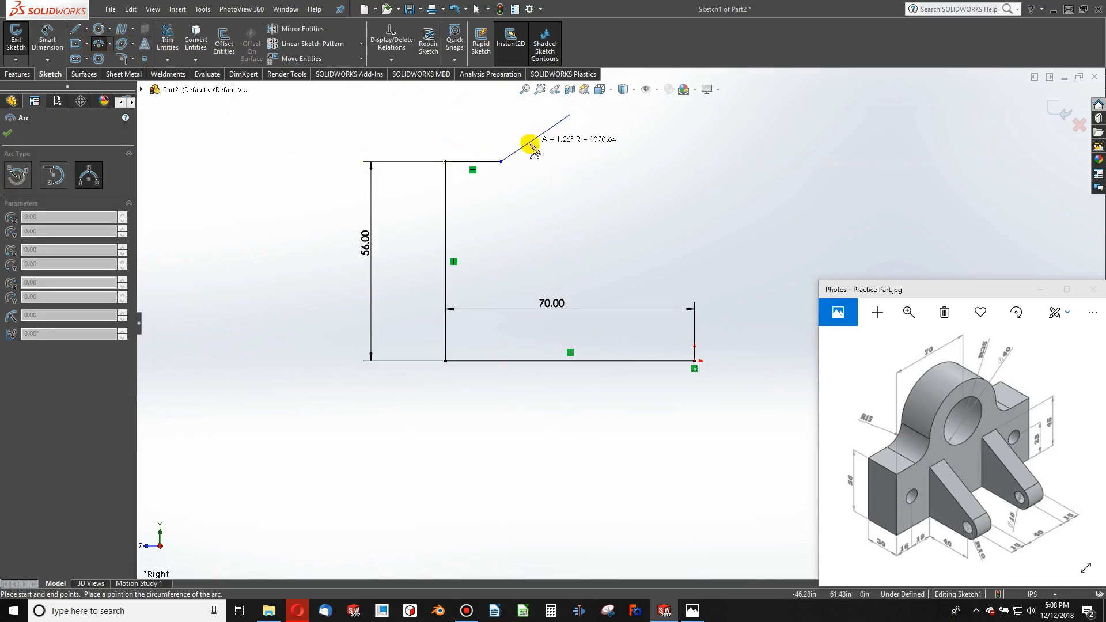
{"action": "left_click", "coordinate": [526, 153]}
{"action": "key", "text": "Escape"}
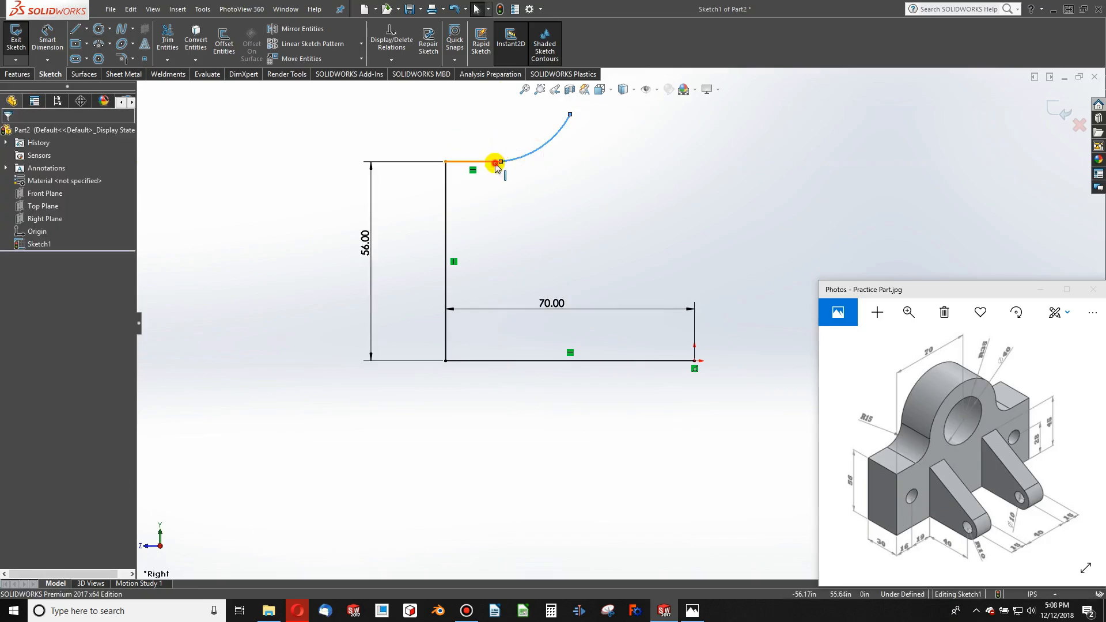
- Add a Tangent relation between the new arc and the short horizontal line
{"action": "left_click", "coordinate": [496, 163], "text": "ctrl"}
{"action": "left_click", "coordinate": [19, 319]}
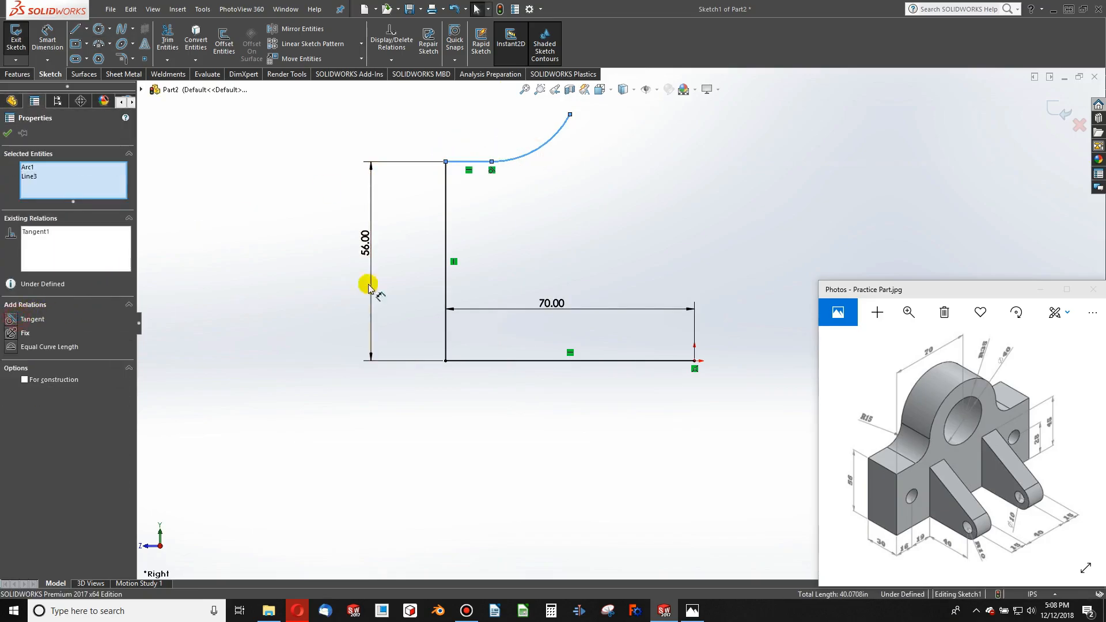
{"action": "left_click", "coordinate": [553, 215]}
- Sketch a second, oppositely curved three-point arc from the first arc's upper end to a point above the origin
{"action": "scroll", "coordinate": [643, 161], "scroll_direction": "up", "scroll_amount": 3}
{"action": "scroll", "coordinate": [628, 128], "scroll_direction": "down", "scroll_amount": 2}
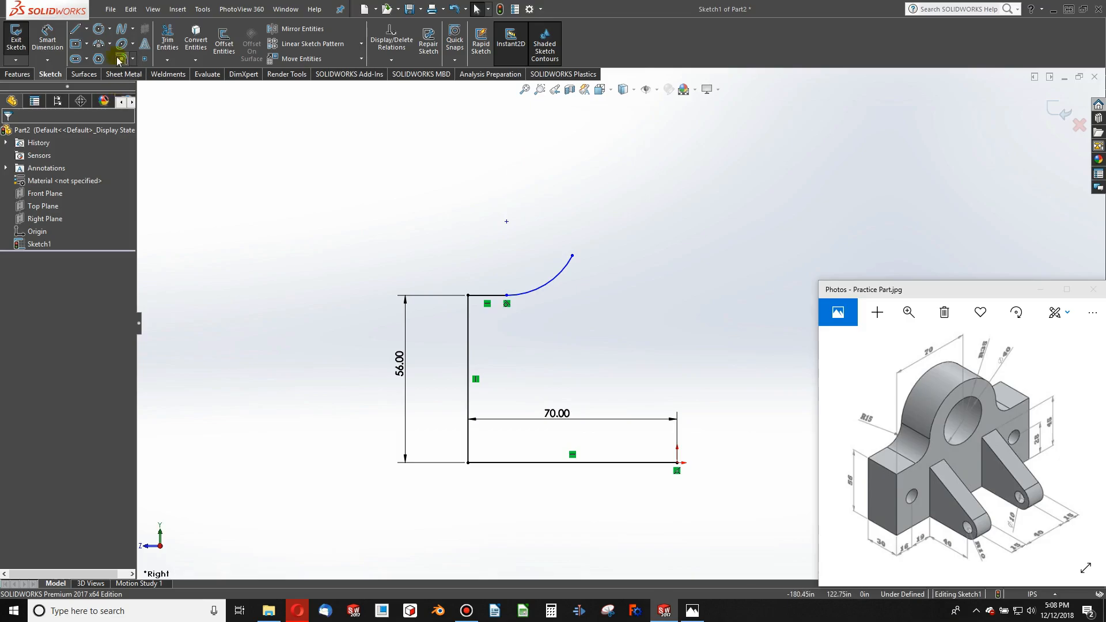
{"action": "left_click", "coordinate": [98, 43]}
{"action": "left_click", "coordinate": [573, 255]}
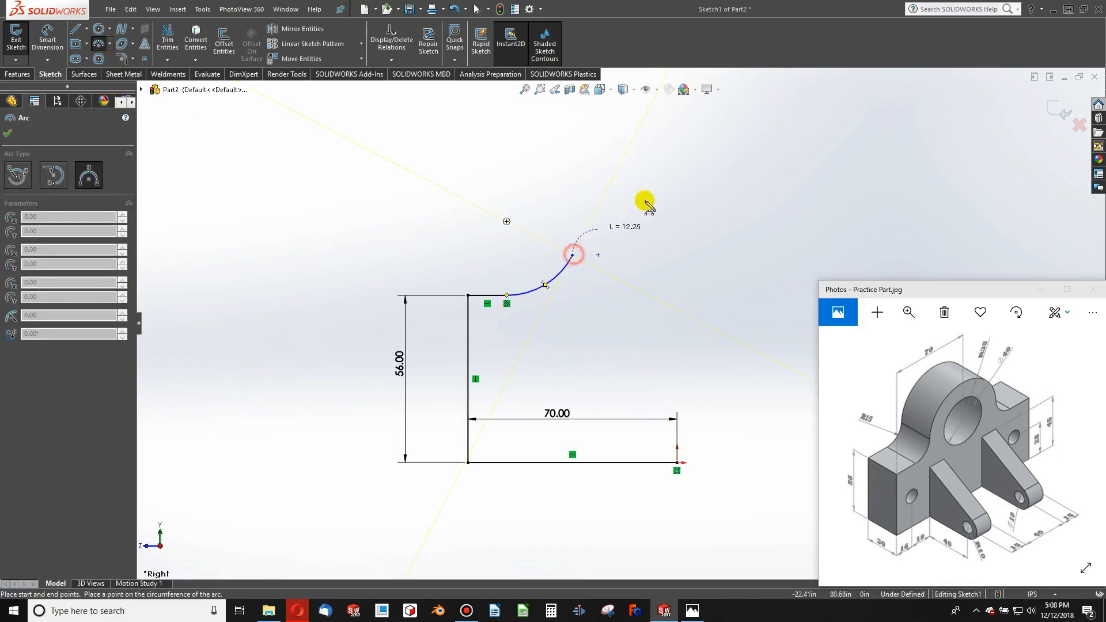
{"action": "left_click", "coordinate": [676, 145]}
{"action": "left_click", "coordinate": [603, 194]}
{"action": "key", "text": "Escape"}
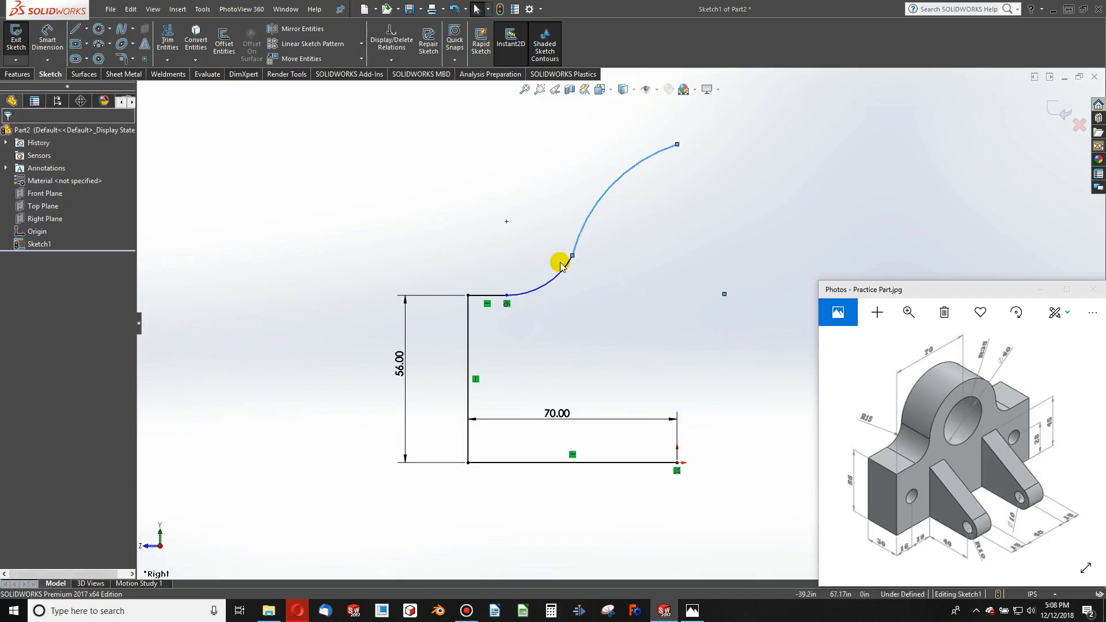
- Add a Tangent relation between the two arcs
{"action": "left_click", "coordinate": [543, 268], "text": "ctrl"}
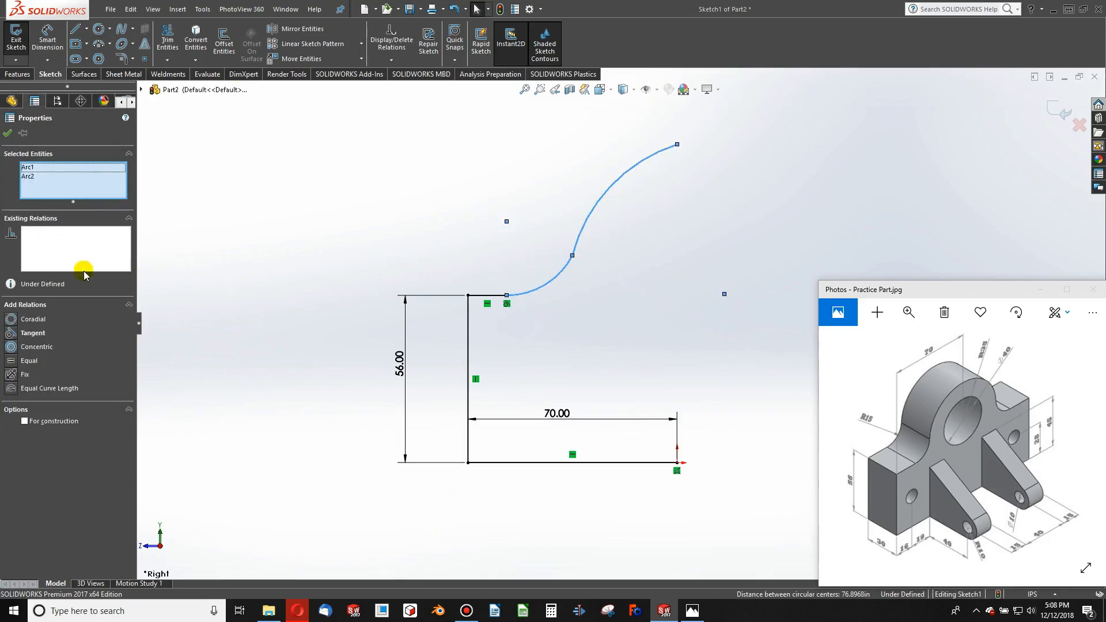
{"action": "left_click", "coordinate": [23, 333]}
{"action": "left_click", "coordinate": [623, 265]}
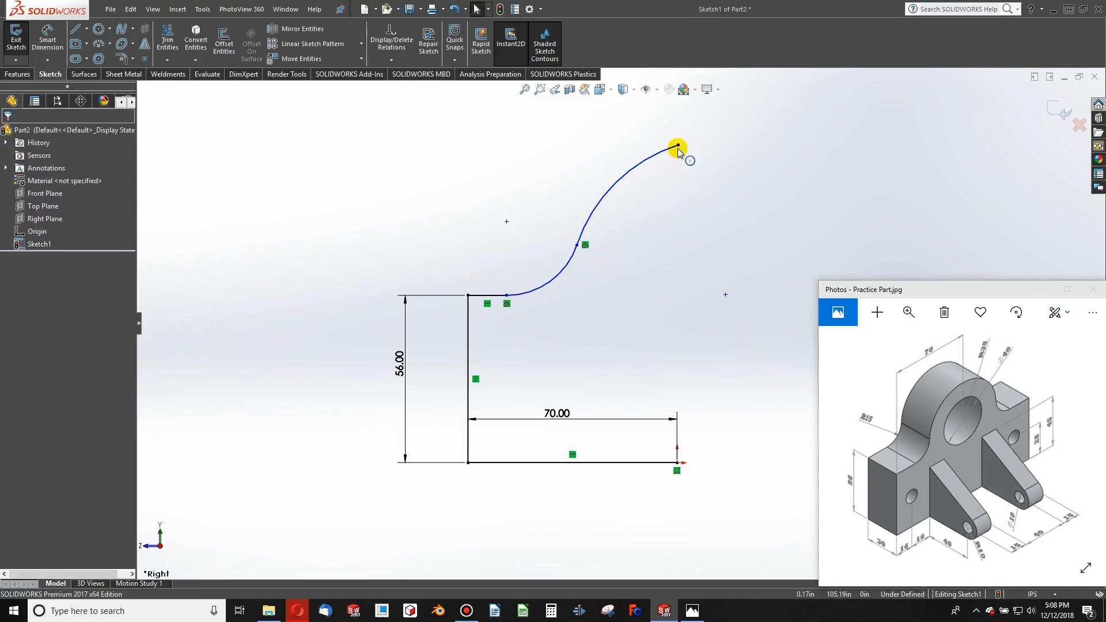
- Add a Vertical relation between the upper arc's free endpoint and the origin
{"action": "left_click", "coordinate": [678, 147]}
{"action": "left_click", "coordinate": [677, 462], "text": "ctrl"}
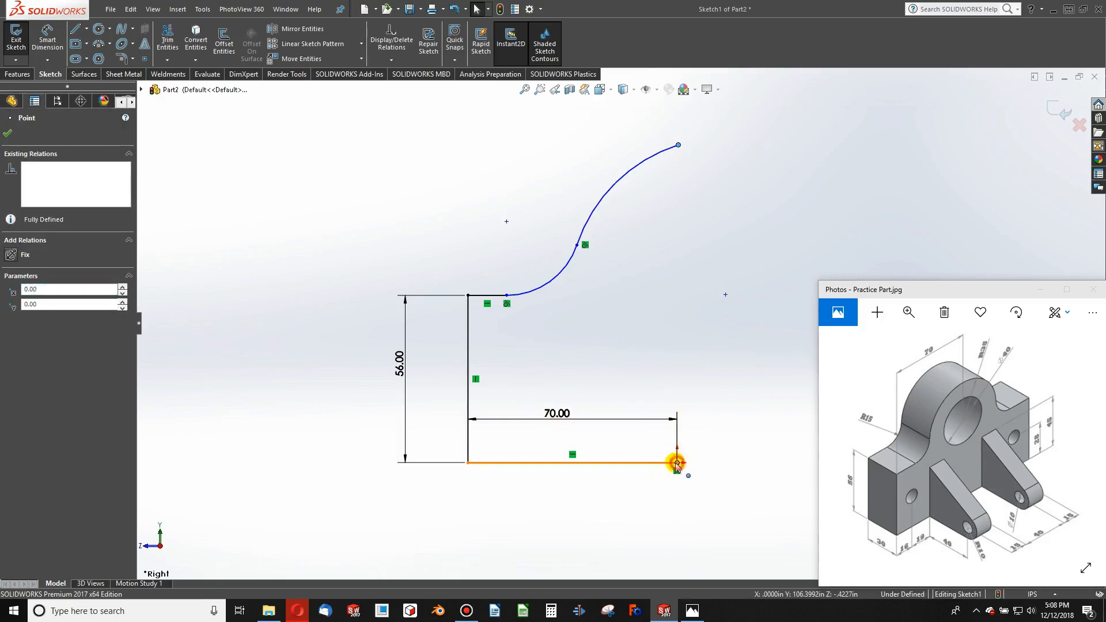
{"action": "left_click", "coordinate": [12, 334]}
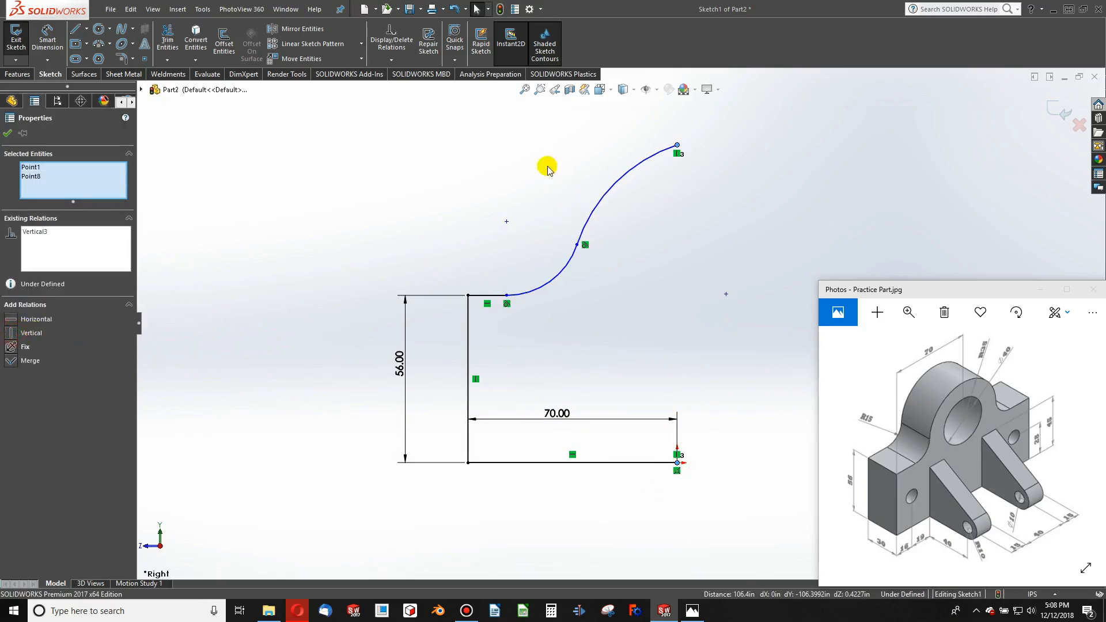
{"action": "left_click", "coordinate": [538, 163]}
- Dimension the lower arc's radius to 15 in
{"action": "left_click", "coordinate": [48, 36]}
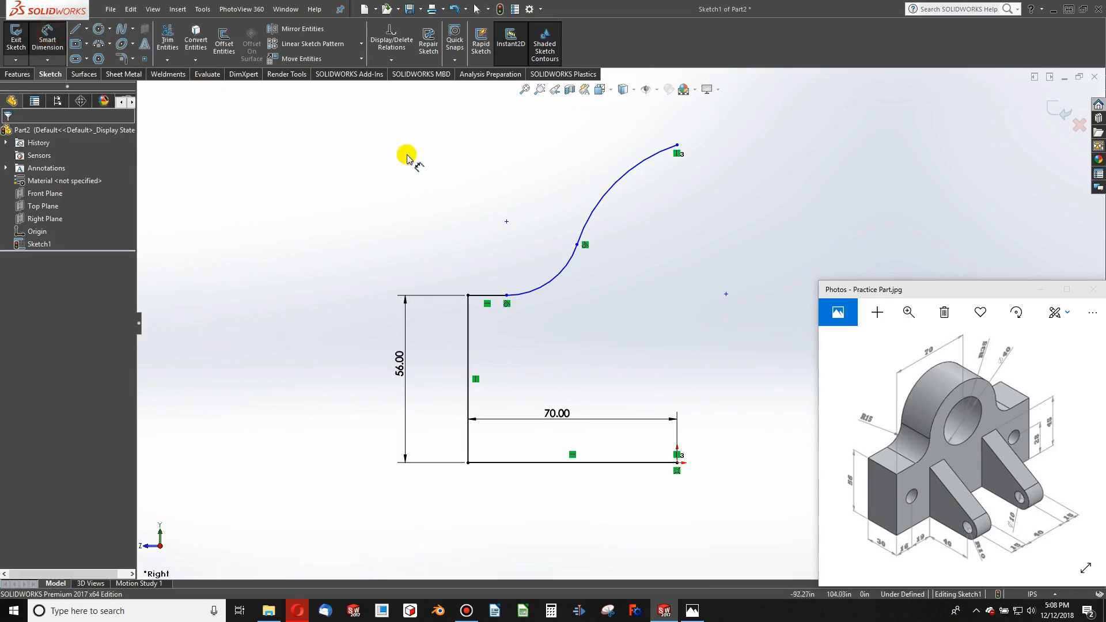
{"action": "left_click", "coordinate": [531, 270]}
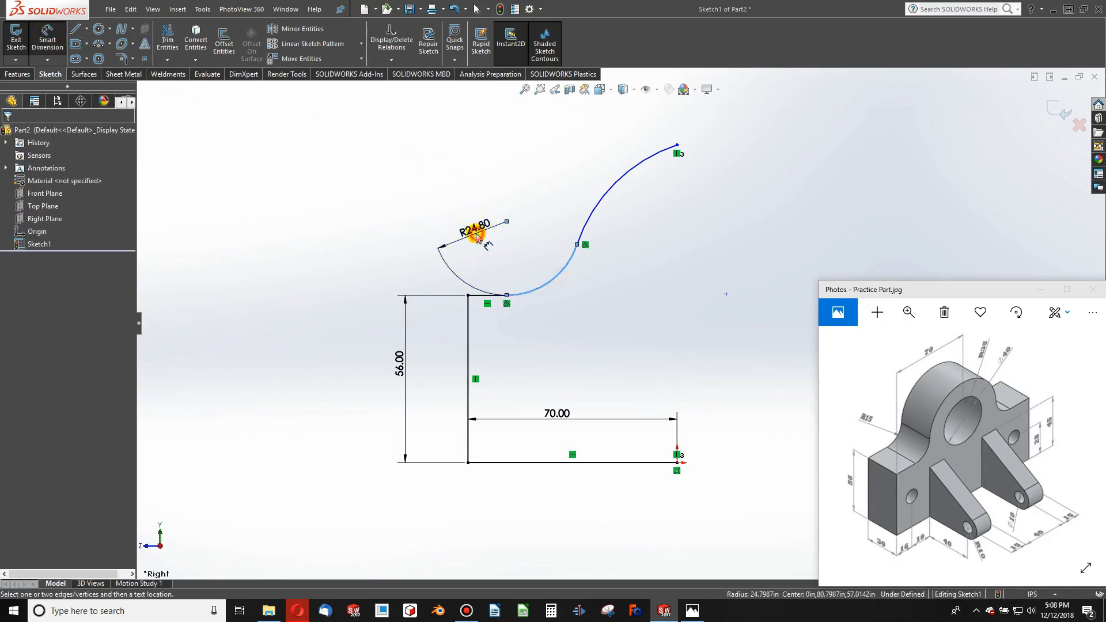
{"action": "left_click", "coordinate": [480, 237]}
{"action": "type", "text": "15"}
{"action": "key", "text": "Return"}
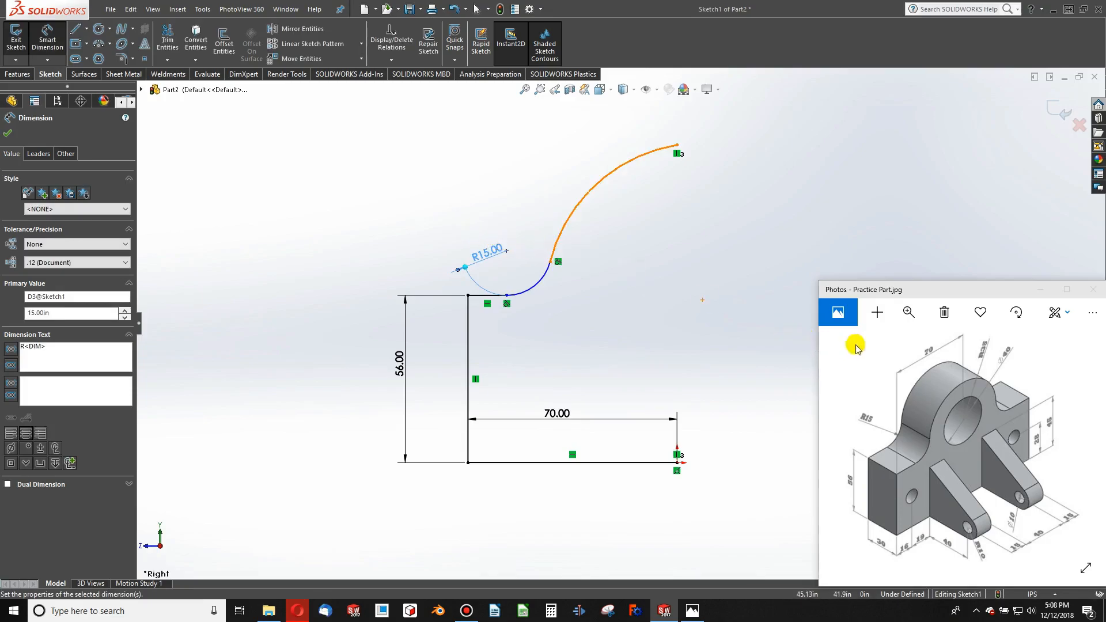
{"action": "key", "text": "Escape"}
- Switch to Photos to examine the large upper radius in Practice Part.jpg, and return to the sketch in SOLIDWORKS
{"action": "left_click", "coordinate": [989, 363]}
{"action": "scroll", "coordinate": [983, 353], "scroll_direction": "up", "scroll_amount": 3}
{"action": "scroll", "coordinate": [982, 352], "scroll_direction": "up", "scroll_amount": 1}
{"action": "mouse_move", "coordinate": [980, 355]}
{"action": "left_mouse_down"}
{"action": "mouse_move", "coordinate": [976, 406]}
{"action": "mouse_move", "coordinate": [983, 353]}
{"action": "mouse_move", "coordinate": [958, 387]}
{"action": "mouse_move", "coordinate": [975, 345]}
{"action": "left_mouse_up"}
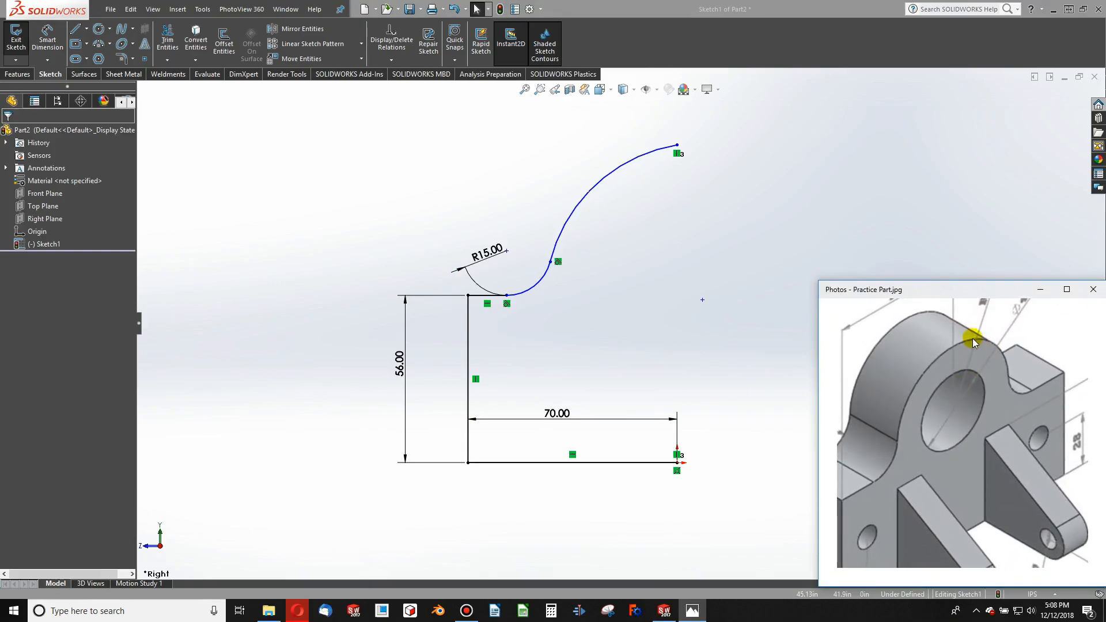
{"action": "scroll", "coordinate": [973, 346], "scroll_direction": "down", "scroll_amount": 2}
{"action": "scroll", "coordinate": [973, 346], "scroll_direction": "down", "scroll_amount": 1}
{"action": "left_click", "coordinate": [657, 237]}
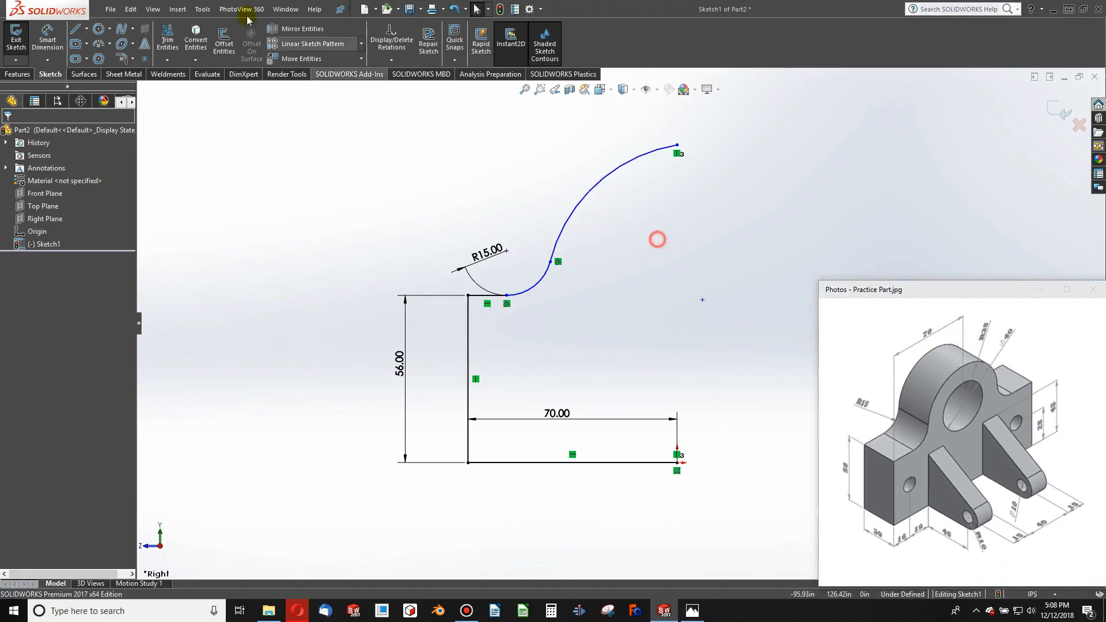
- Dimension the upper arc's radius to 35 in
{"action": "left_click", "coordinate": [47, 39]}
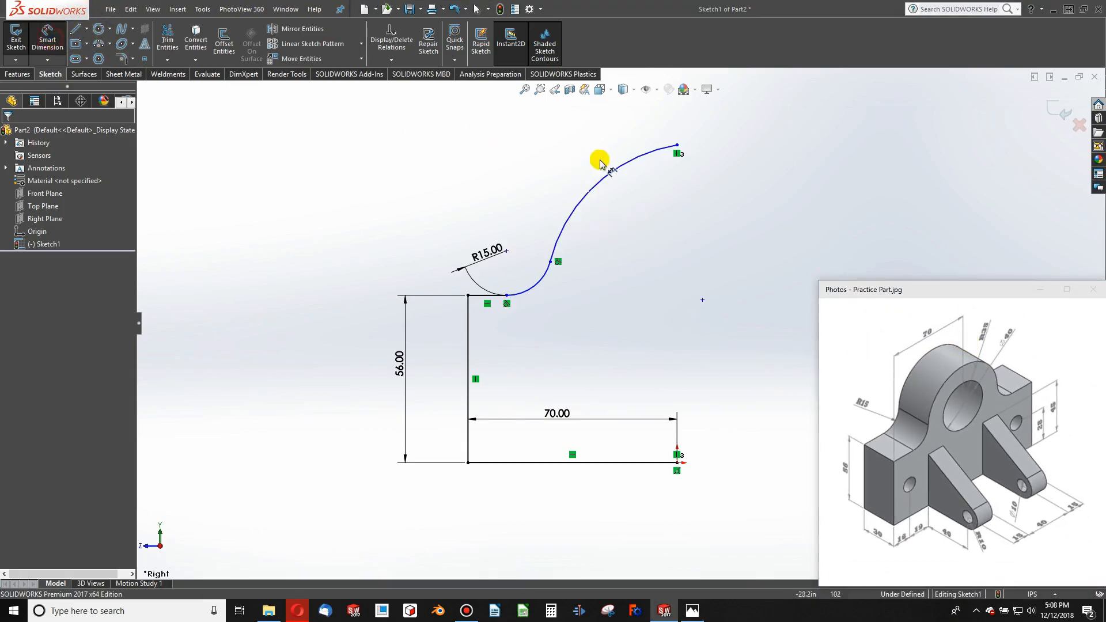
{"action": "left_click", "coordinate": [616, 167]}
{"action": "left_click", "coordinate": [573, 144]}
{"action": "type", "text": "35"}
{"action": "key", "text": "Return"}
{"action": "key", "text": "Escape"}
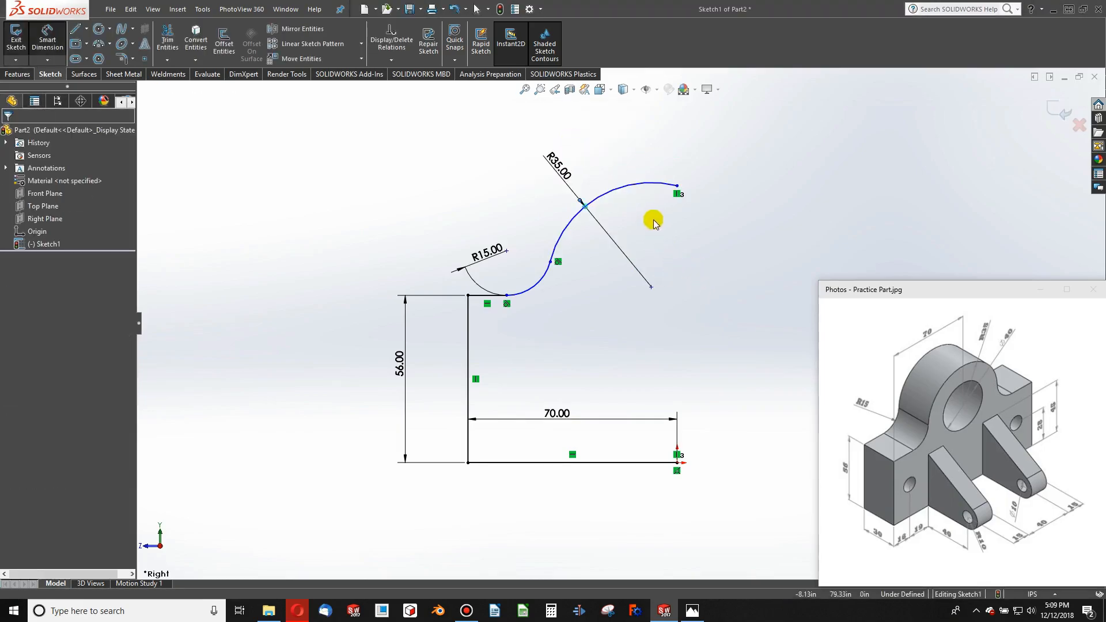
- Sketch a construction line about 14.7 in long from the upper arc's free end and make it horizontal
{"action": "left_click", "coordinate": [79, 30]}
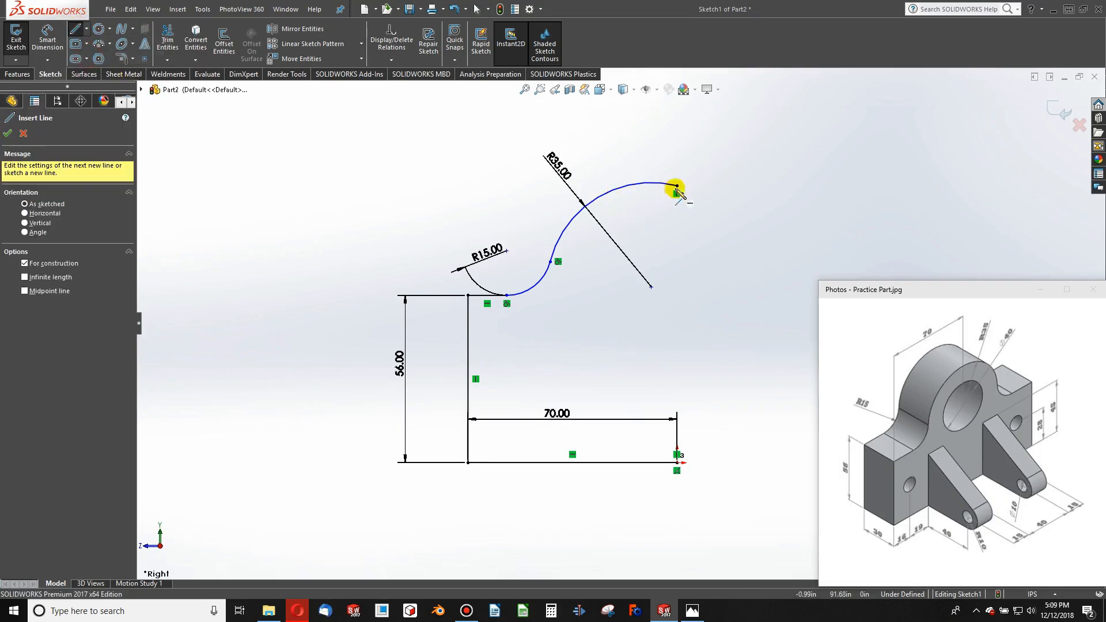
{"action": "left_click", "coordinate": [720, 183]}
{"action": "key", "text": "Escape"}
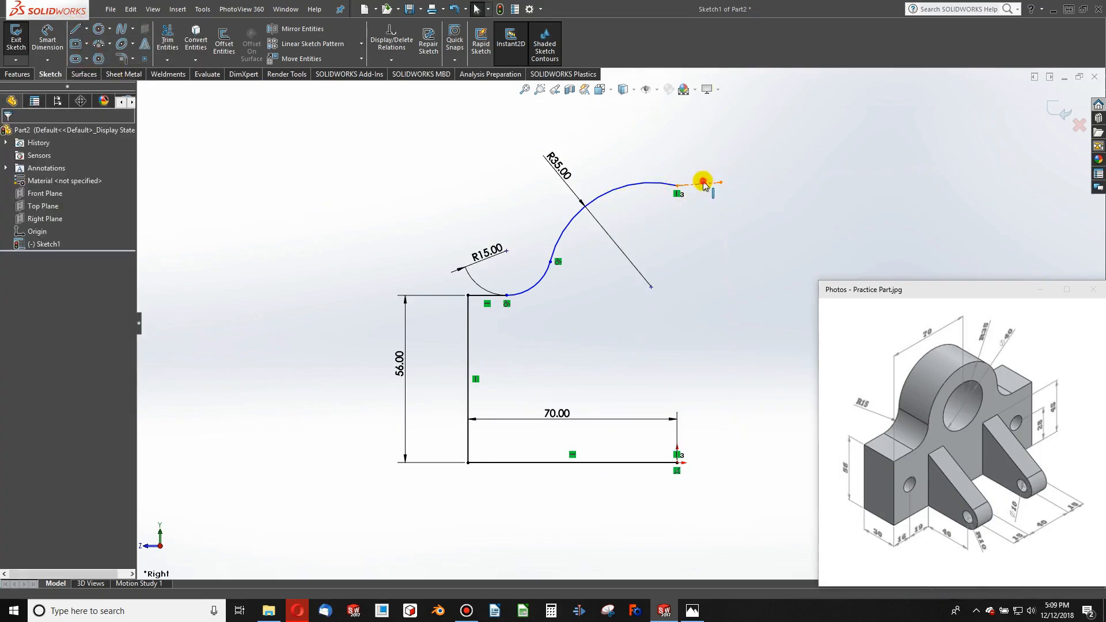
{"action": "left_click", "coordinate": [696, 184]}
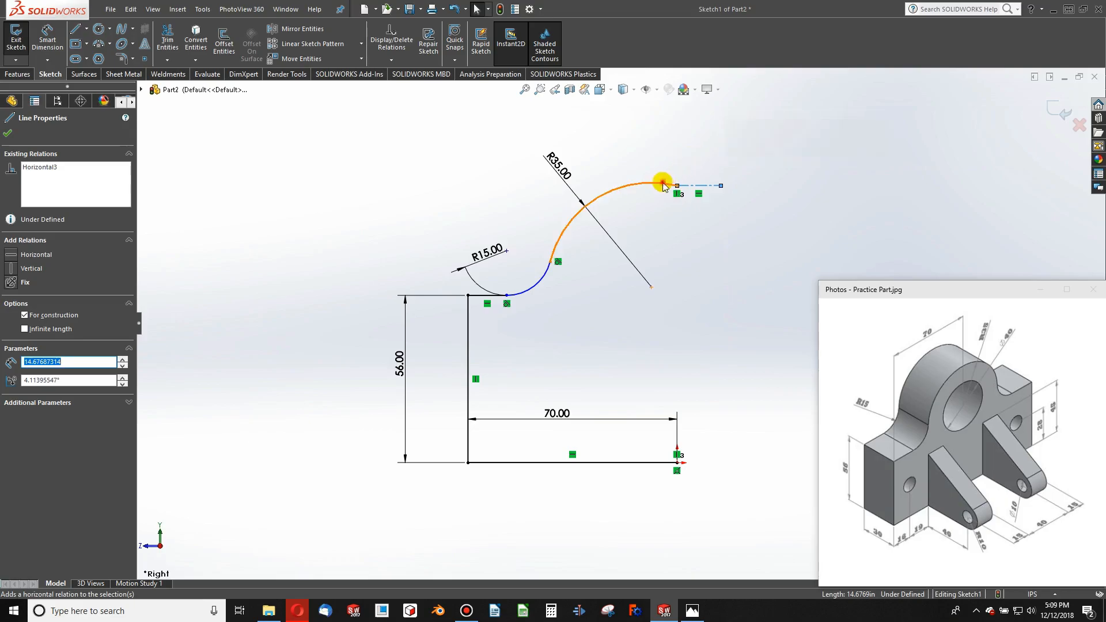
- Make the R35 upper arc tangent to the short horizontal construction line
{"action": "left_click", "coordinate": [674, 184]}
{"action": "left_click", "coordinate": [694, 186], "text": "ctrl"}
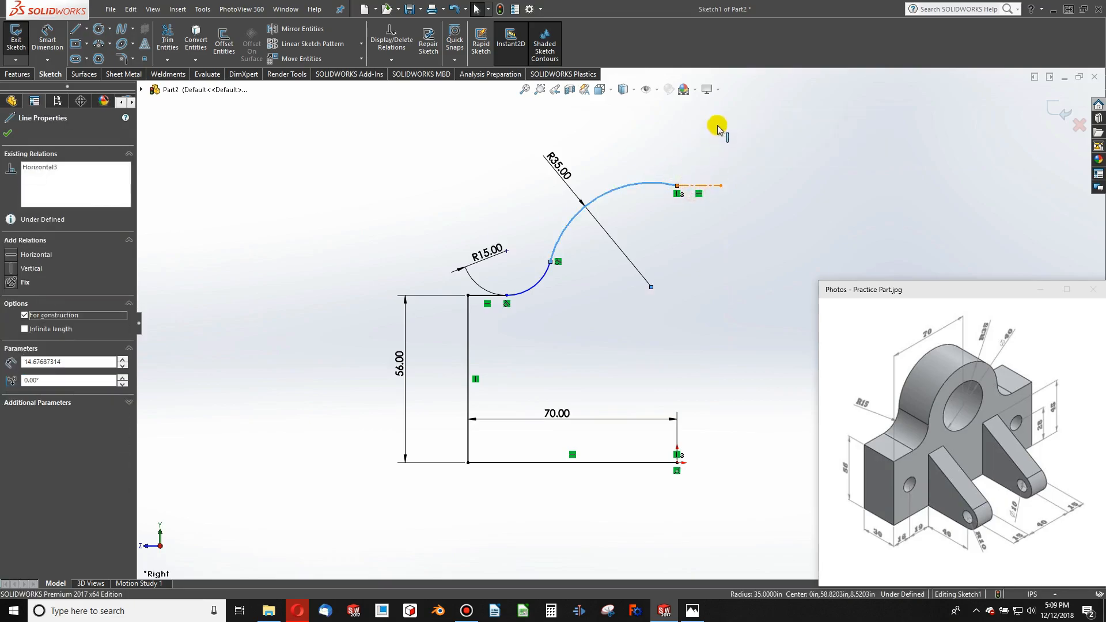
{"action": "left_click", "coordinate": [726, 135]}
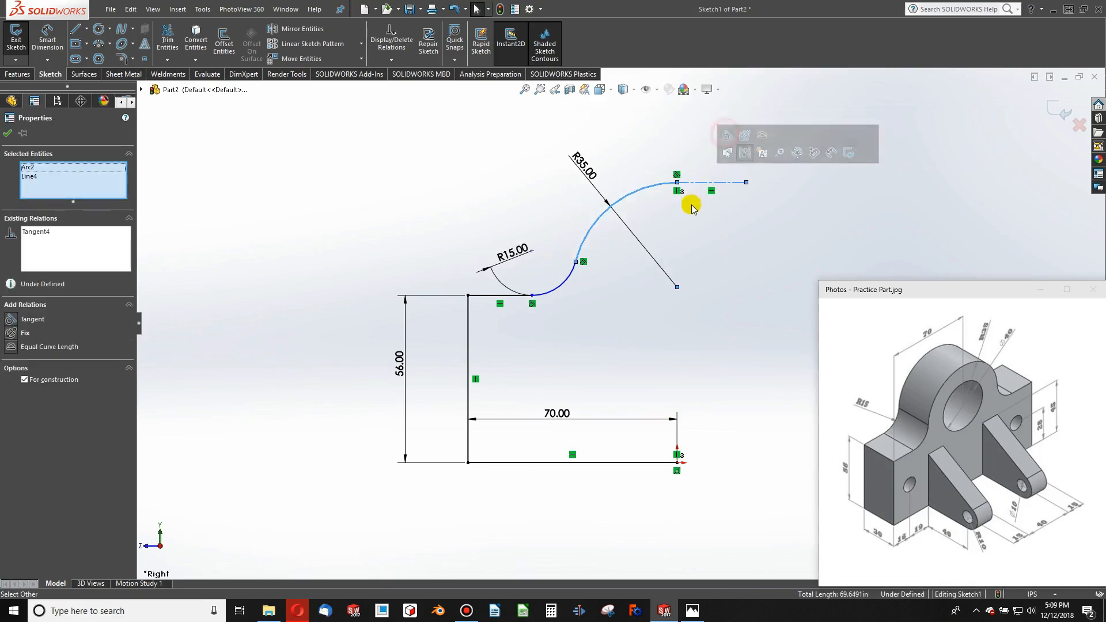
- Shift the upper arc by its end point and centre to test how the sketch can still move
{"action": "left_click_drag", "start_coordinate": [677, 183], "coordinate": [655, 206]}
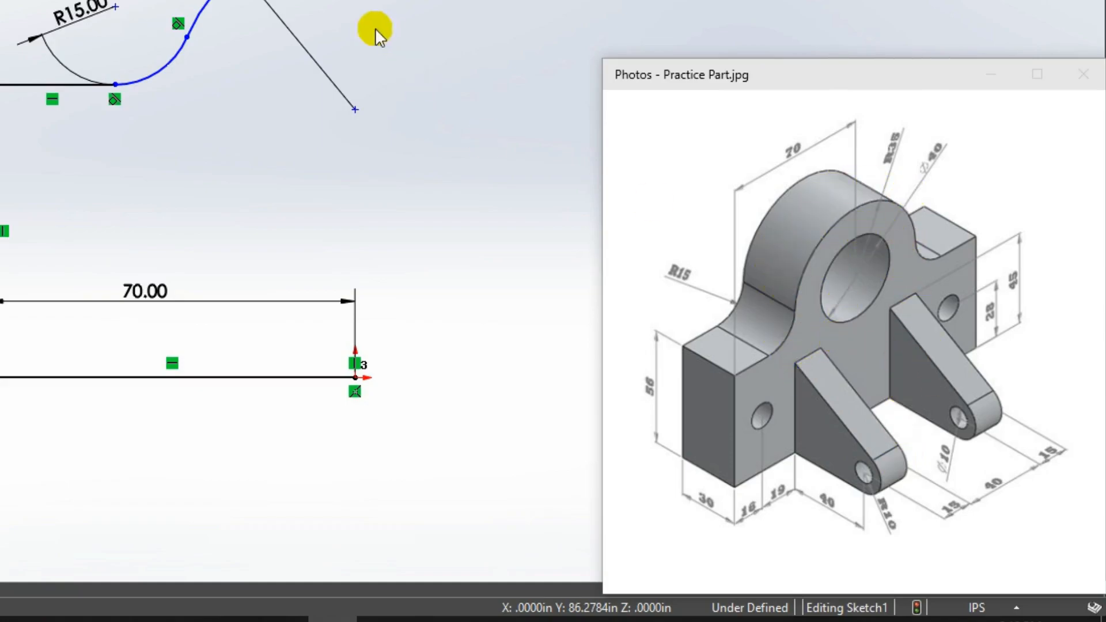
{"action": "left_click_drag", "start_coordinate": [355, 111], "coordinate": [334, 124]}
{"action": "left_click", "coordinate": [180, 203]}
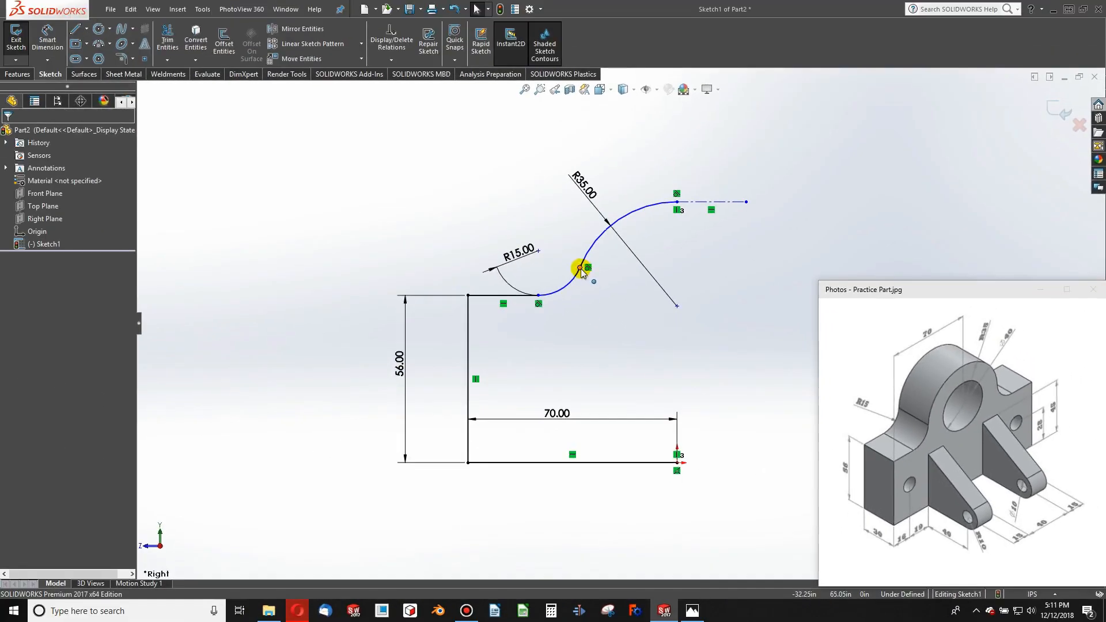
- Add a Horizontal relation between the junction point of the two arcs and the R35 arc's centre
{"action": "left_click", "coordinate": [580, 268]}
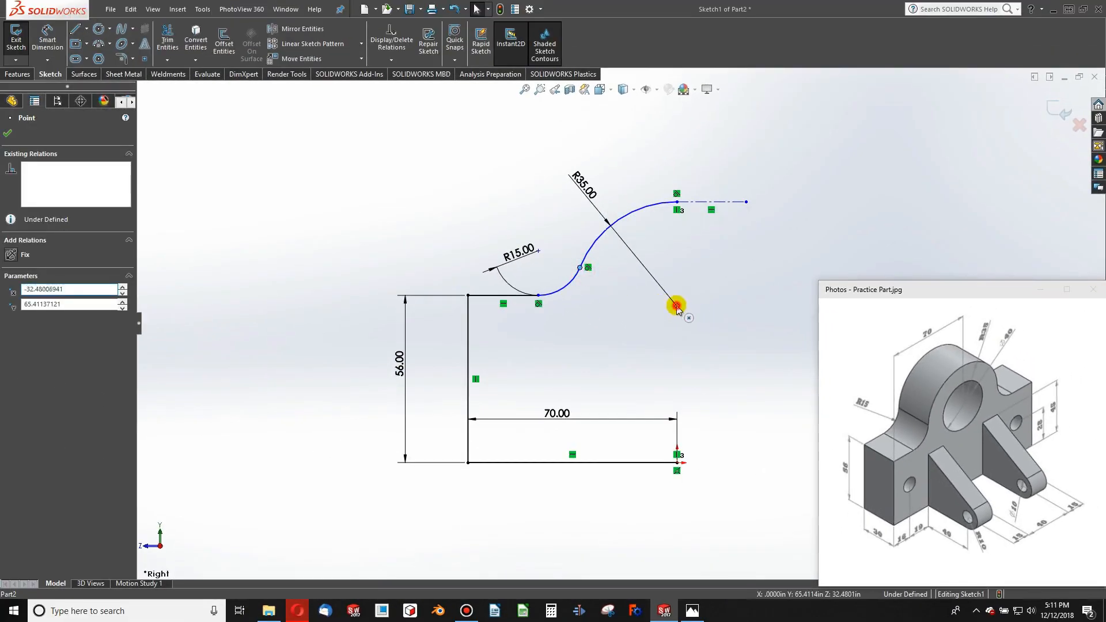
{"action": "left_click", "coordinate": [677, 305], "text": "ctrl"}
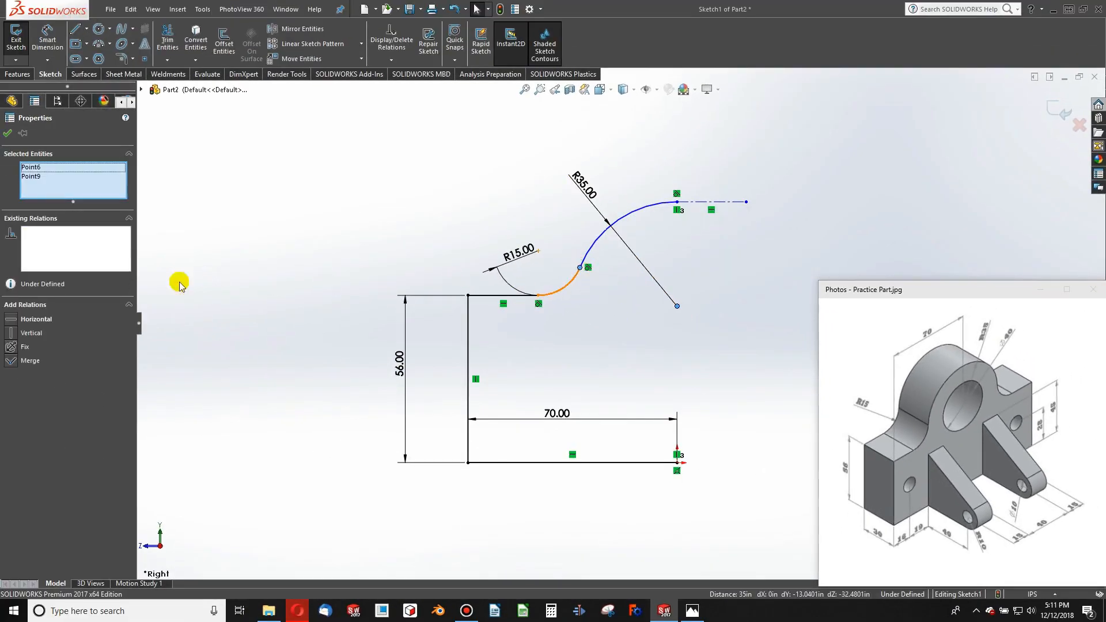
{"action": "left_click", "coordinate": [18, 318]}
{"action": "key", "text": "Escape"}
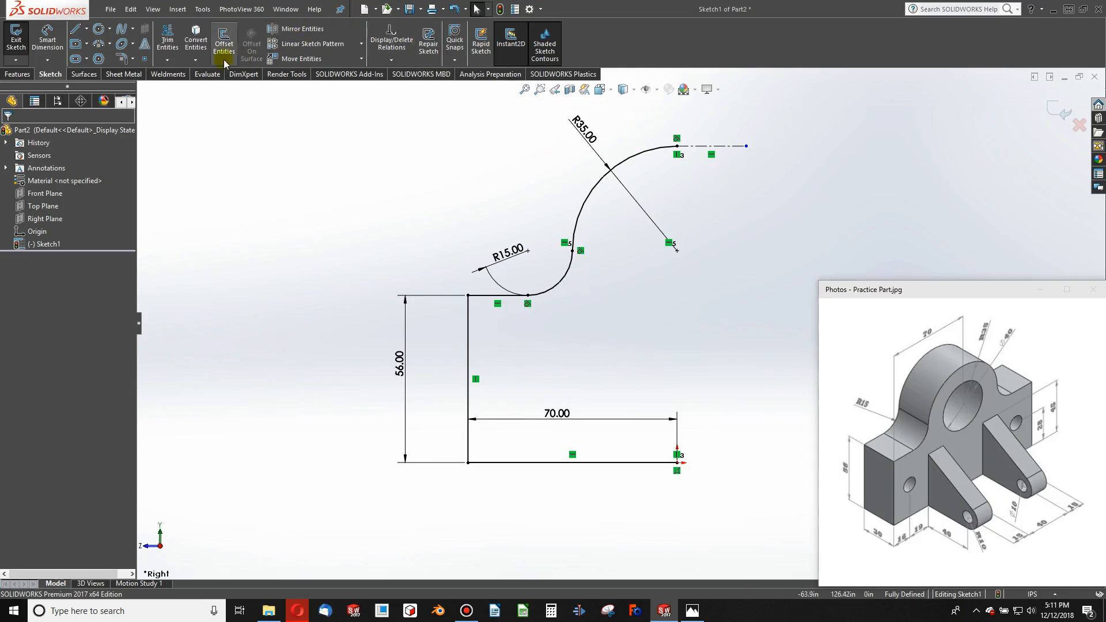
- Sketch a vertical centerline from the origin up to the upper arc's top end point
{"action": "left_click", "coordinate": [86, 29]}
{"action": "left_click", "coordinate": [98, 55]}
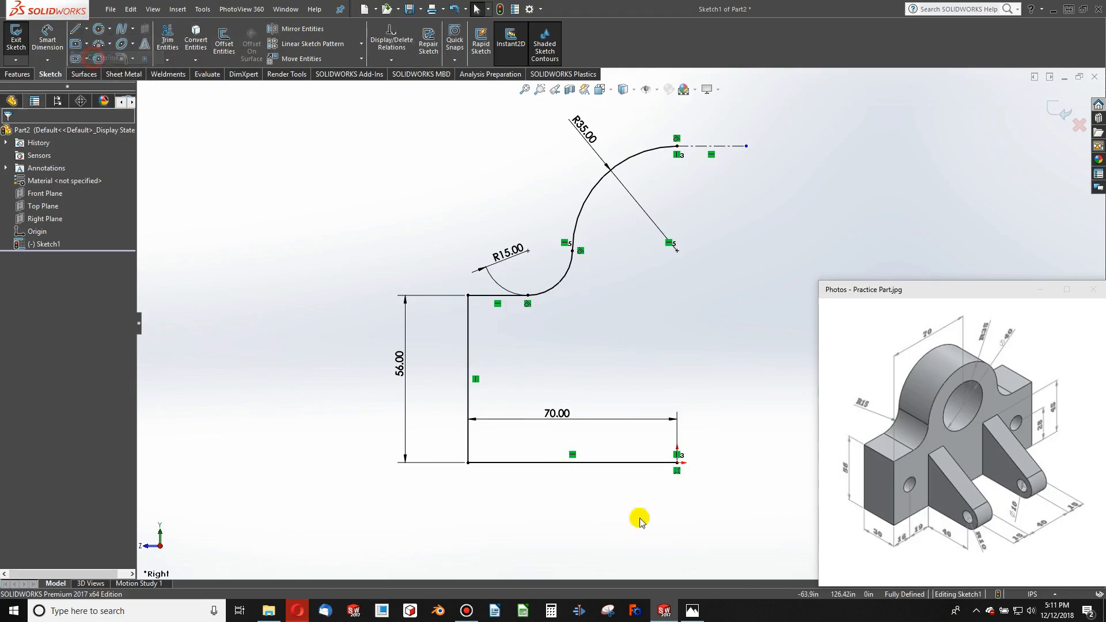
{"action": "left_click", "coordinate": [677, 462]}
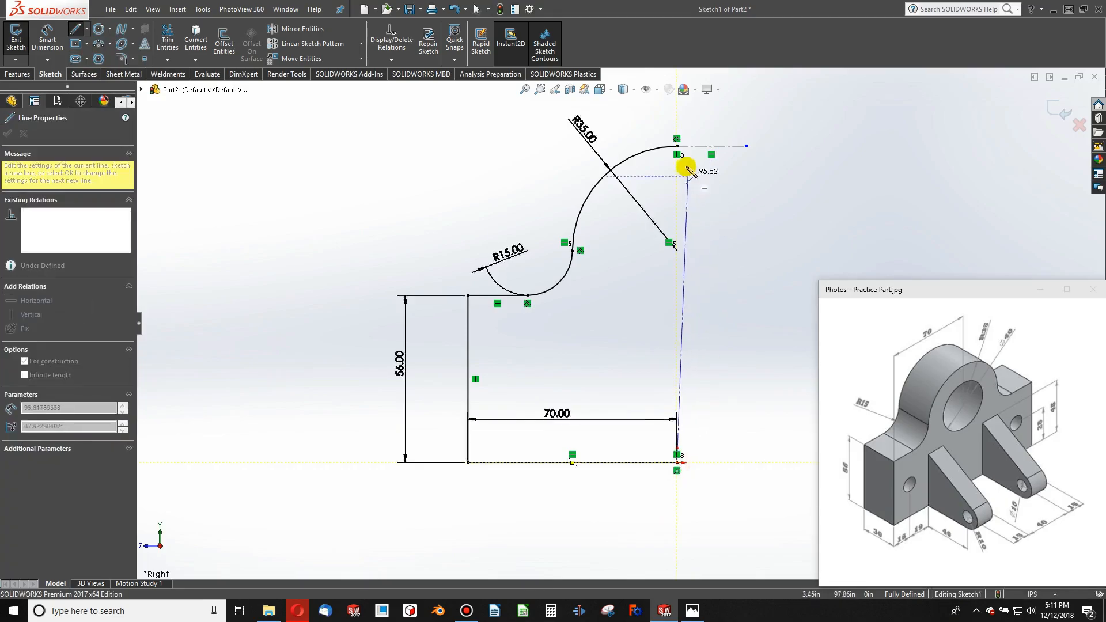
{"action": "left_click", "coordinate": [676, 146]}
{"action": "key", "text": "Escape"}
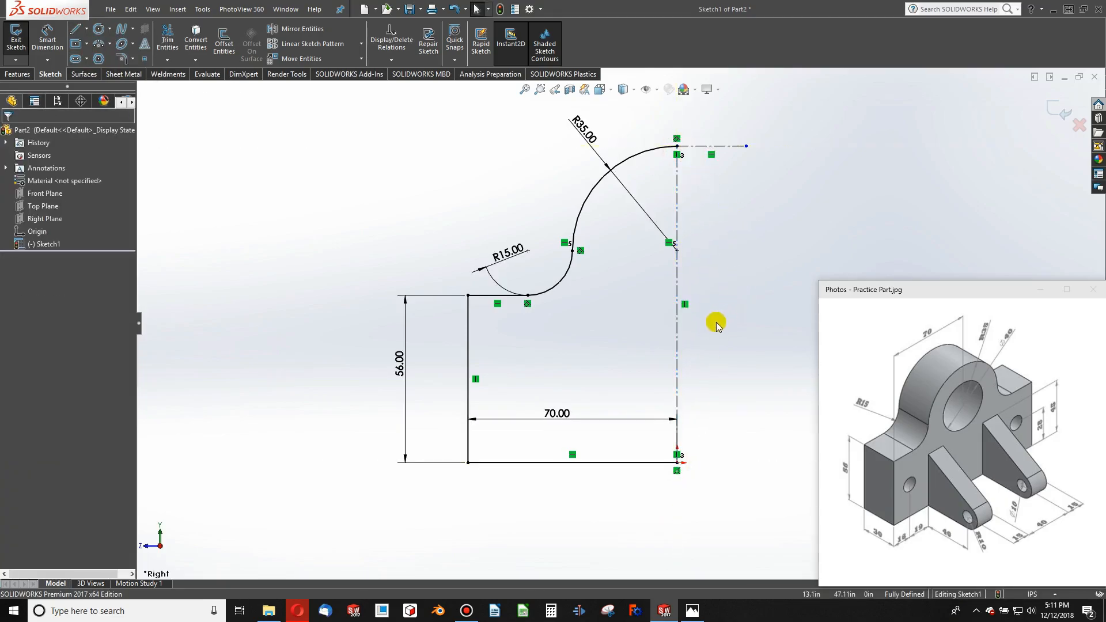
- Mirror the half-profile's two arcs and three solid lines about the vertical centerline, leaving the centerline itself out of the mirrored entities
{"action": "left_click", "coordinate": [302, 29]}
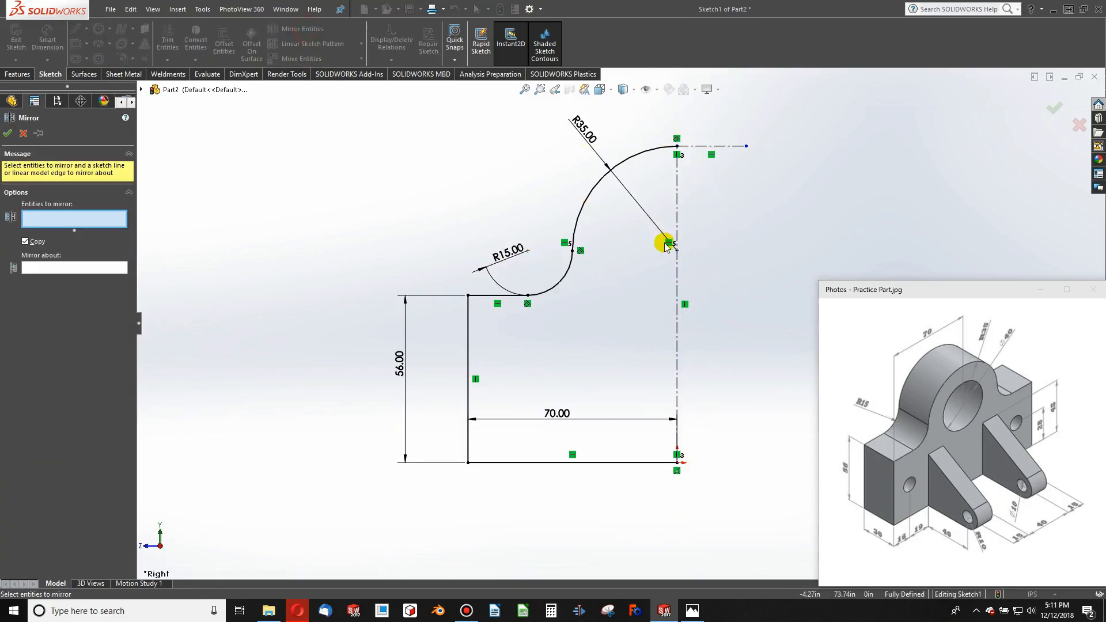
{"action": "left_click", "coordinate": [596, 178]}
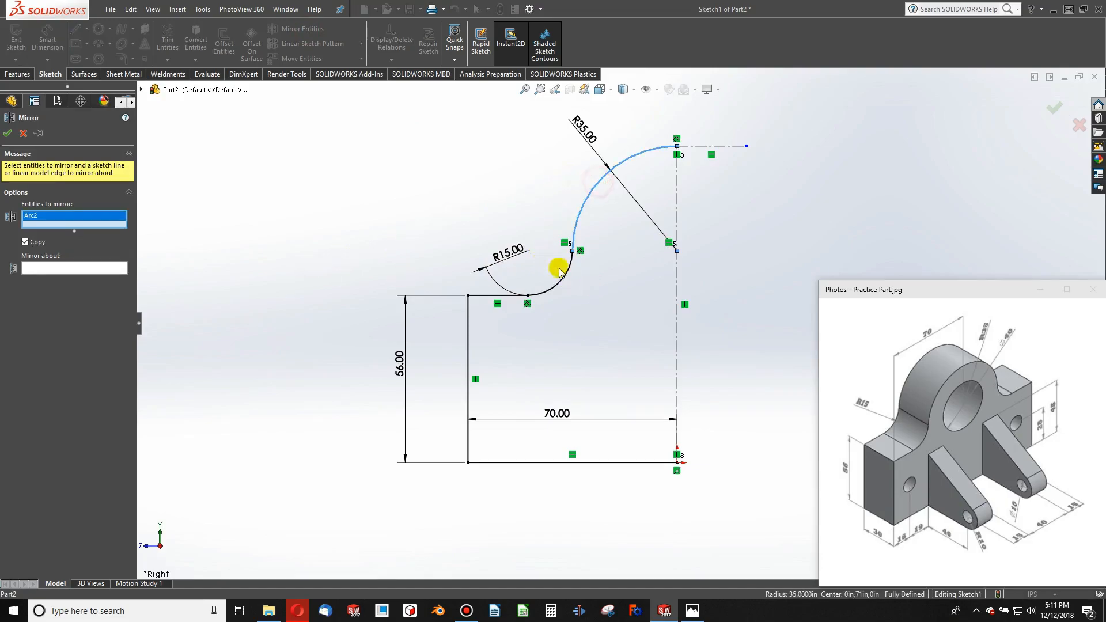
{"action": "left_click", "coordinate": [546, 294]}
{"action": "left_click", "coordinate": [490, 295]}
{"action": "left_click", "coordinate": [468, 311]}
{"action": "left_click", "coordinate": [523, 460]}
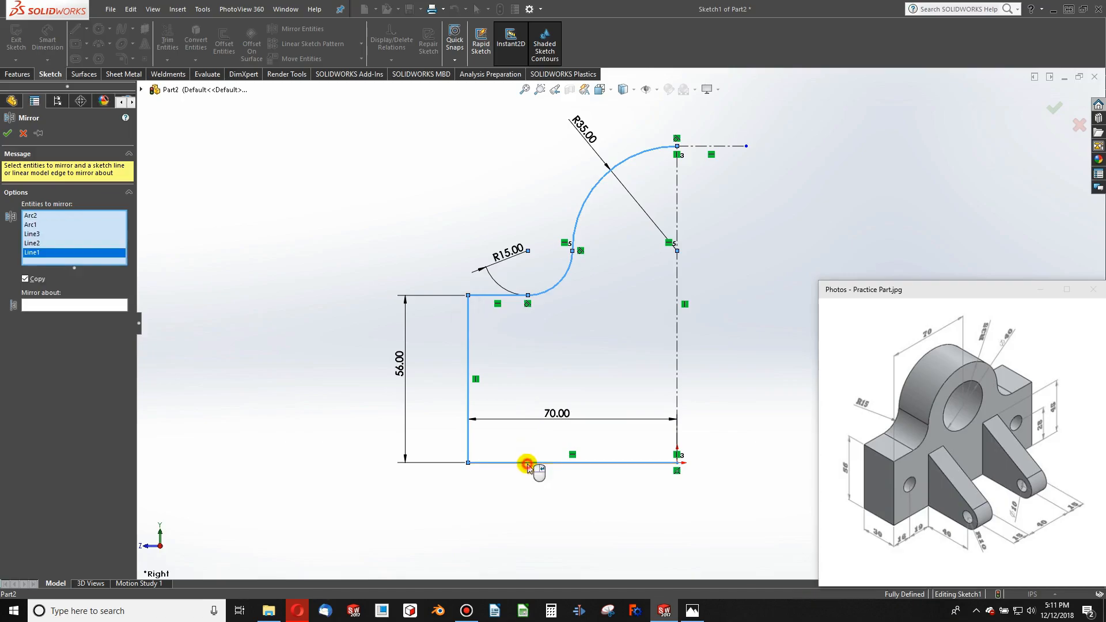
{"action": "left_click", "coordinate": [676, 316]}
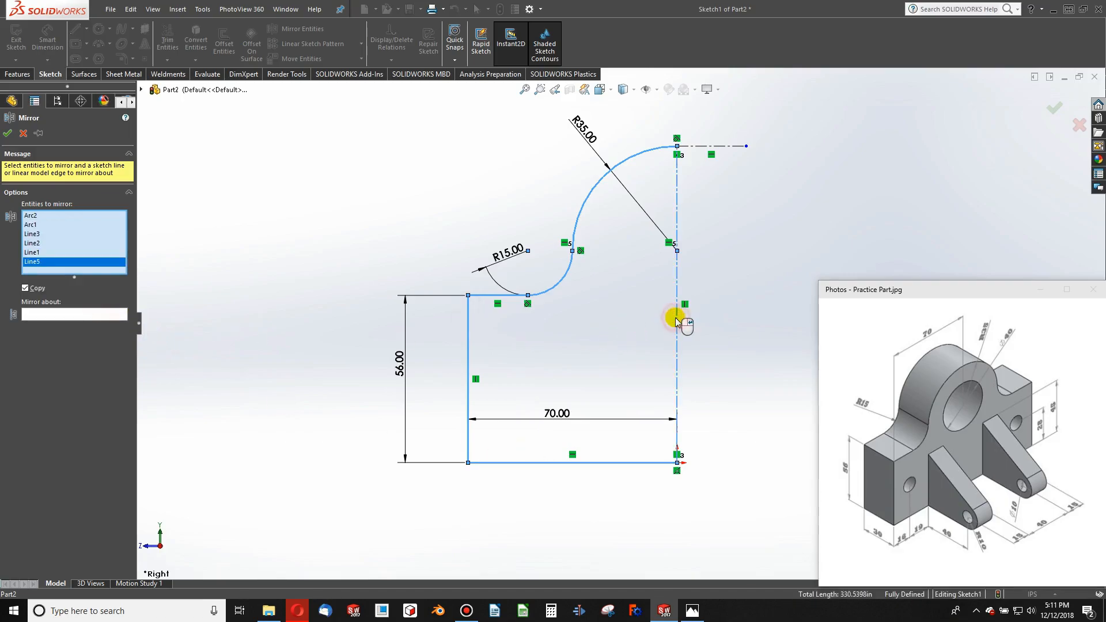
{"action": "right_click", "coordinate": [52, 267]}
{"action": "left_click", "coordinate": [41, 260]}
{"action": "right_click", "coordinate": [41, 261]}
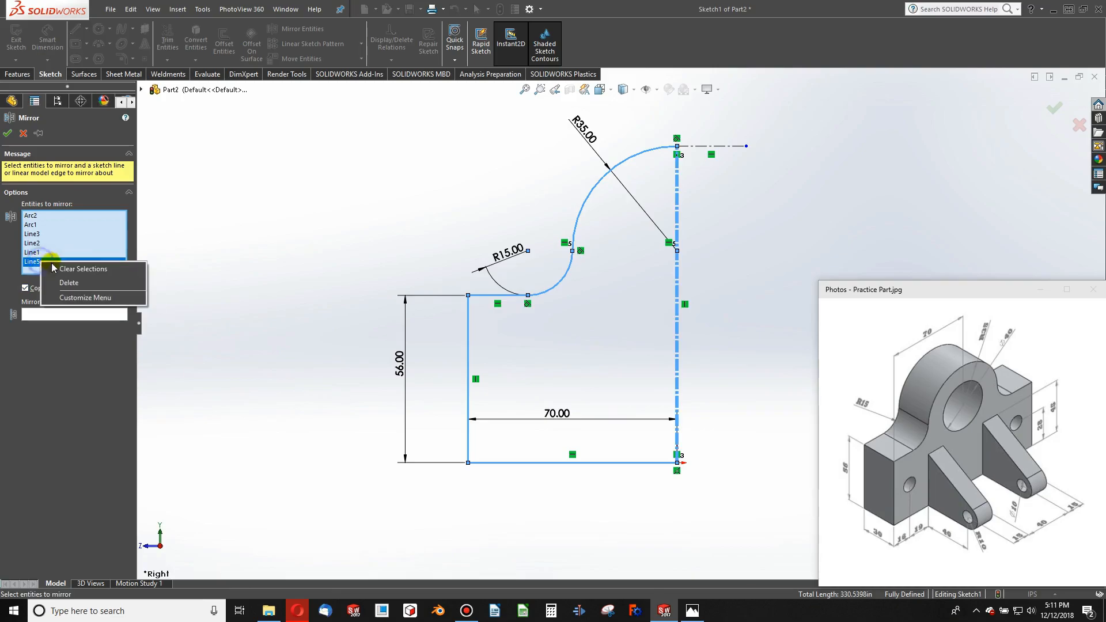
{"action": "left_click", "coordinate": [65, 281]}
{"action": "left_click", "coordinate": [74, 305]}
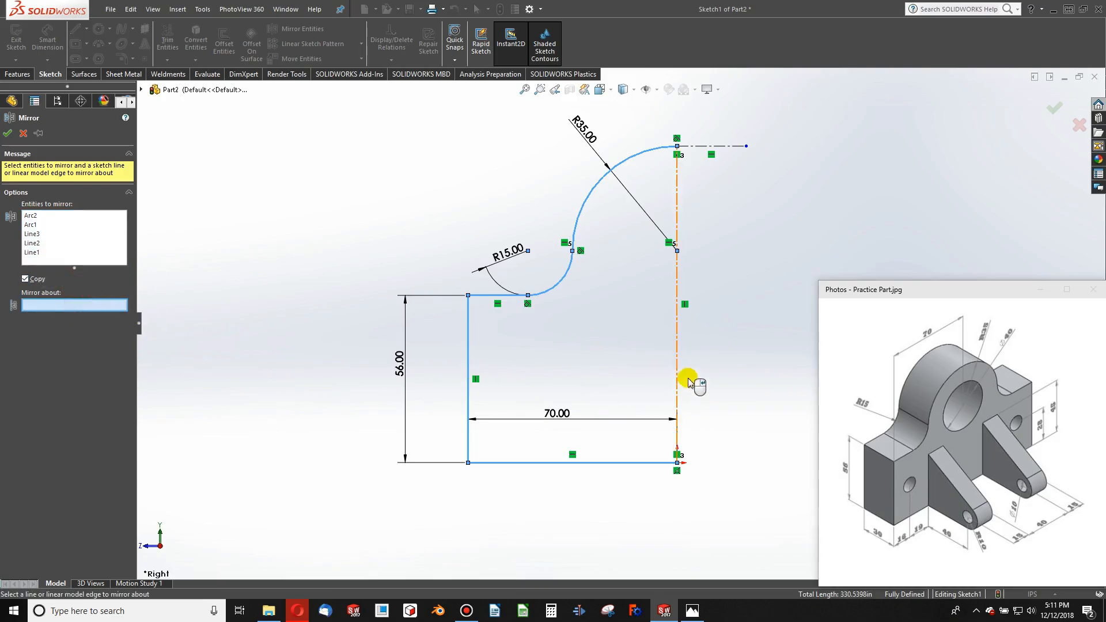
{"action": "left_click", "coordinate": [676, 368]}
{"action": "scroll", "coordinate": [711, 365], "scroll_direction": "up", "scroll_amount": 2}
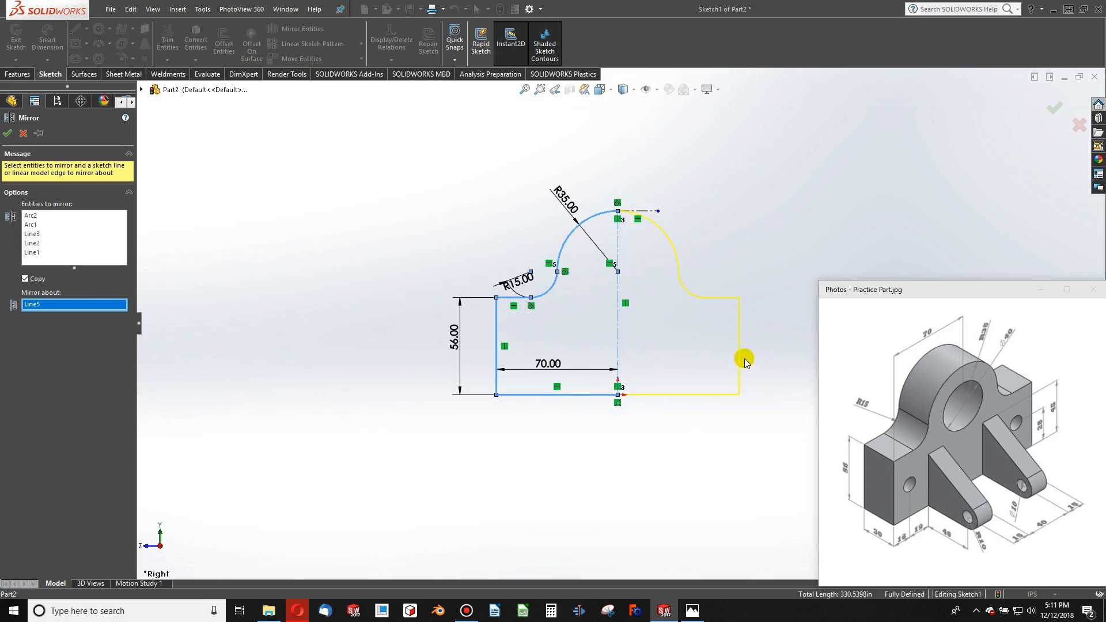
{"action": "left_click", "coordinate": [8, 135]}
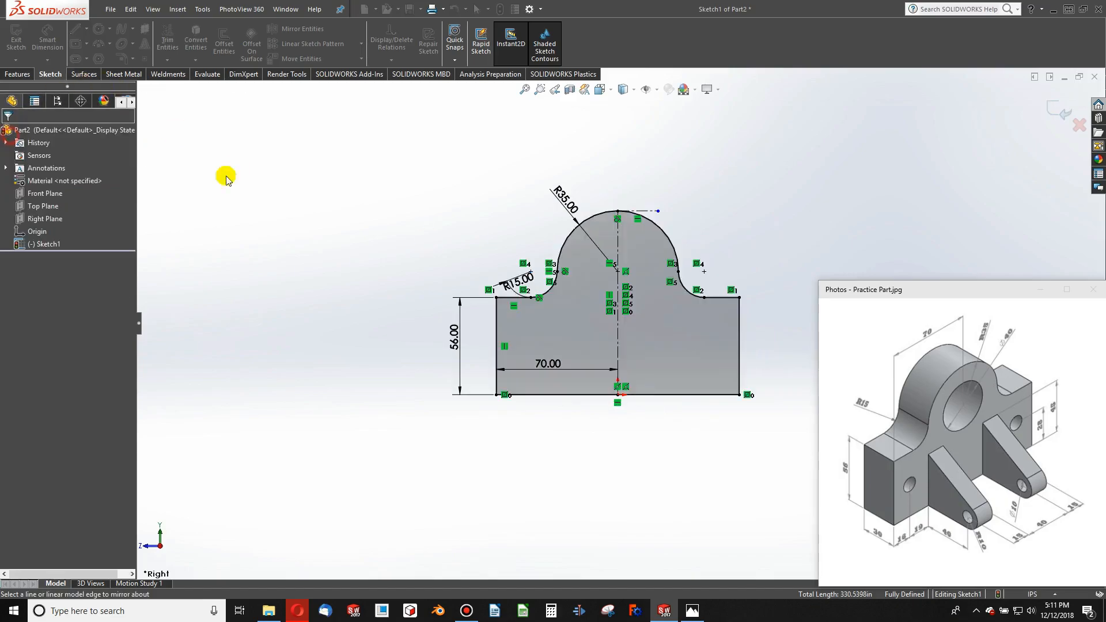
- Extrude the closed body profile 30 in as a blind boss from the sketch plane
{"action": "scroll", "coordinate": [695, 313], "scroll_direction": "down", "scroll_amount": 3}
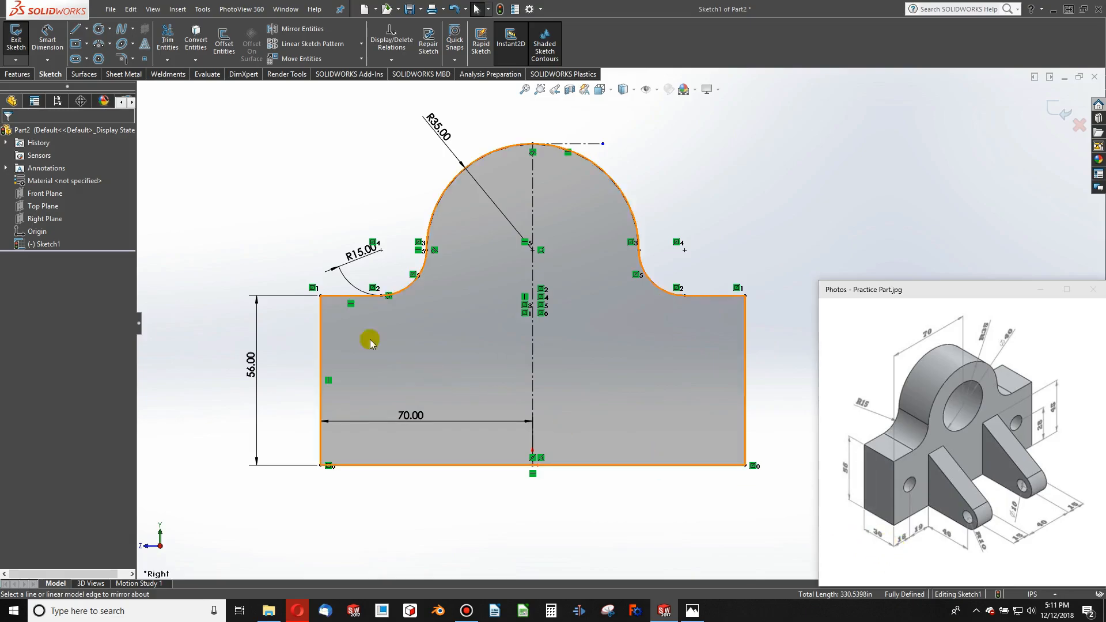
{"action": "left_click", "coordinate": [12, 75]}
{"action": "left_click", "coordinate": [21, 41]}
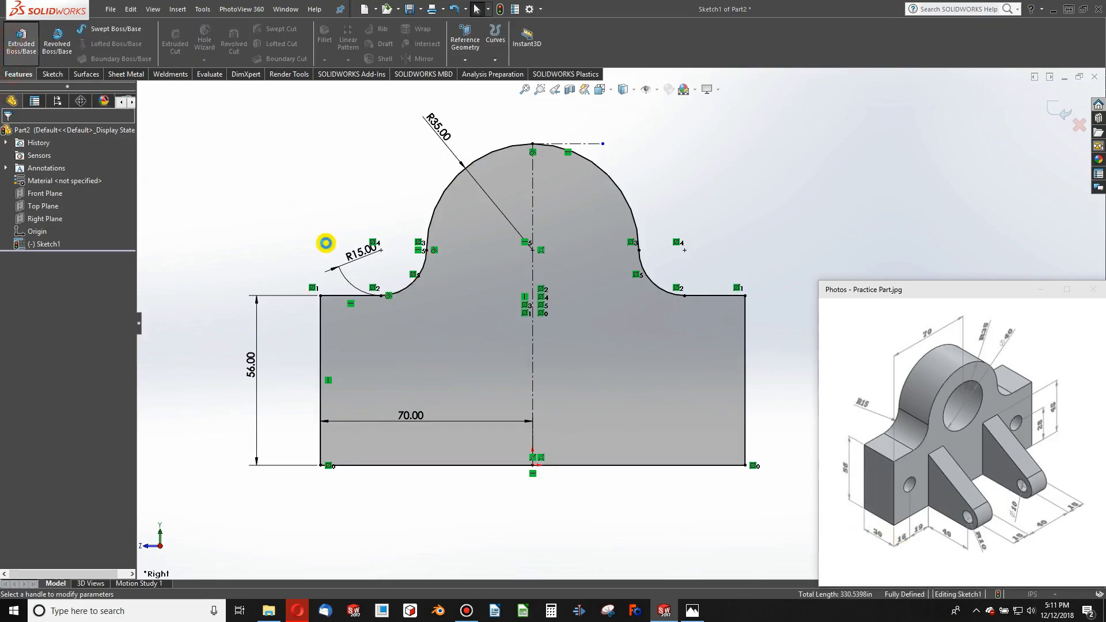
{"action": "type", "text": "30"}
{"action": "key", "text": "Return"}
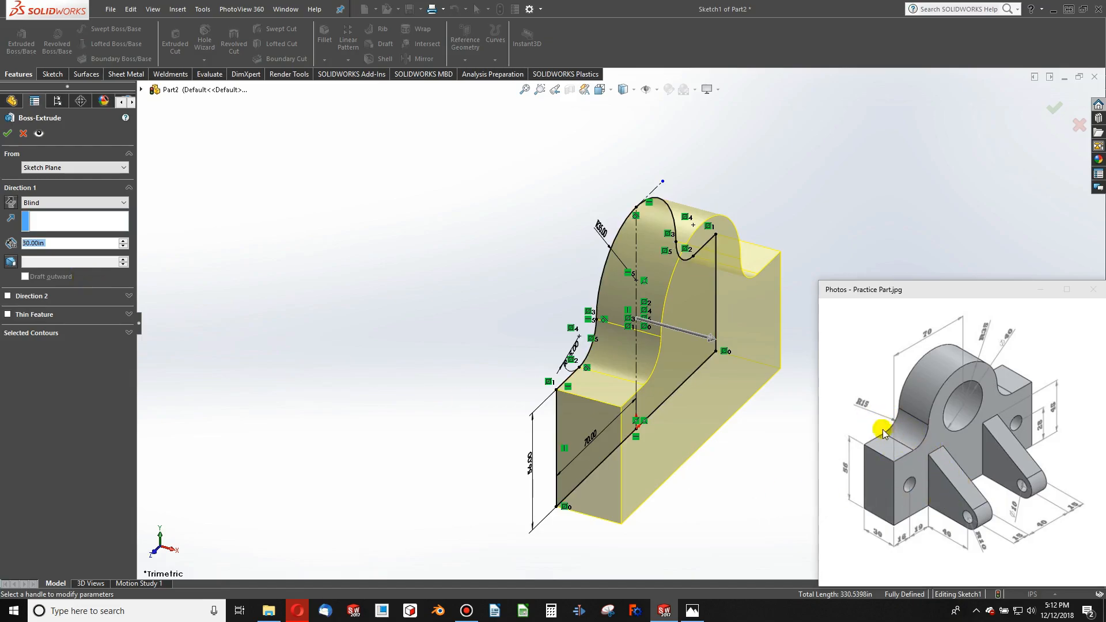
{"action": "left_click", "coordinate": [8, 134]}
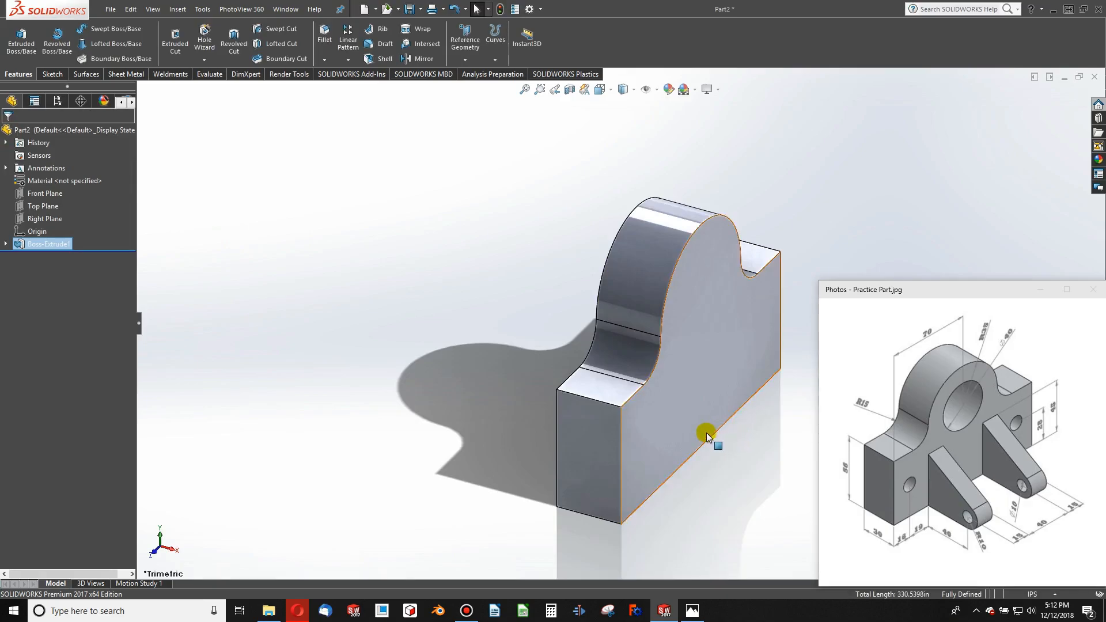
- Start a sketch on the body's front face and draw a circle about 43 in in diameter, concentric with the large rounded top
{"action": "left_click", "coordinate": [691, 412]}
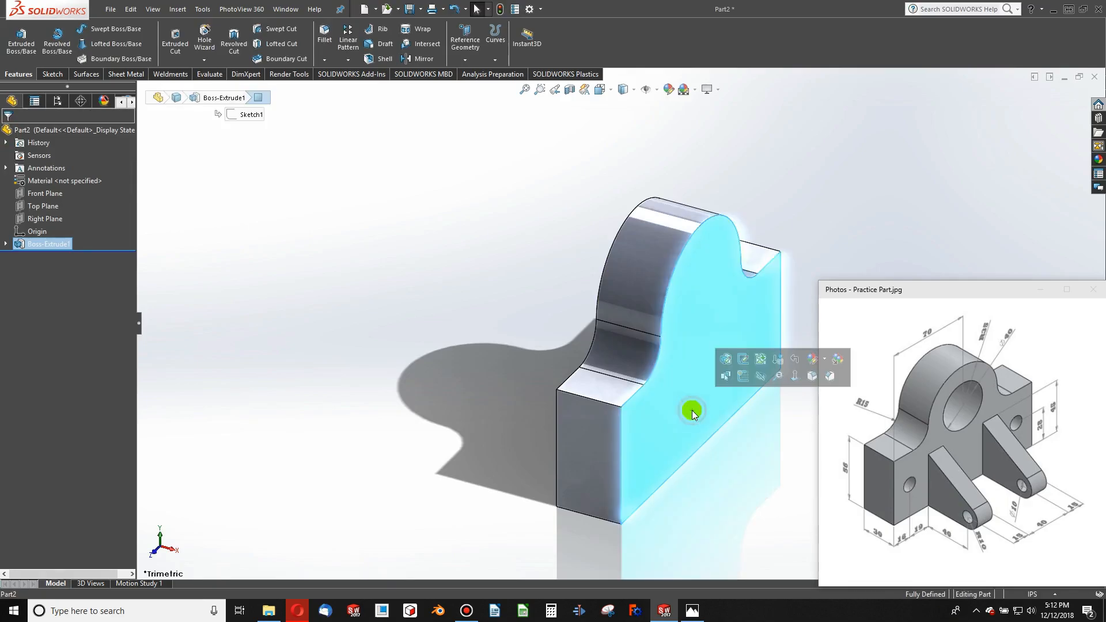
{"action": "key", "text": "ctrl+8"}
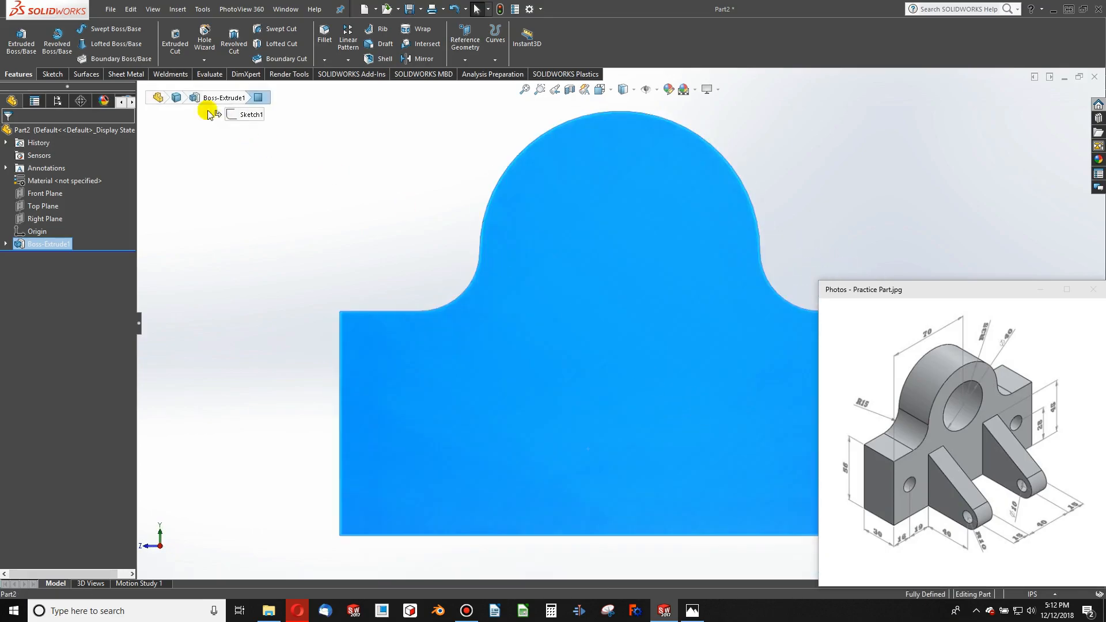
{"action": "left_click", "coordinate": [51, 74]}
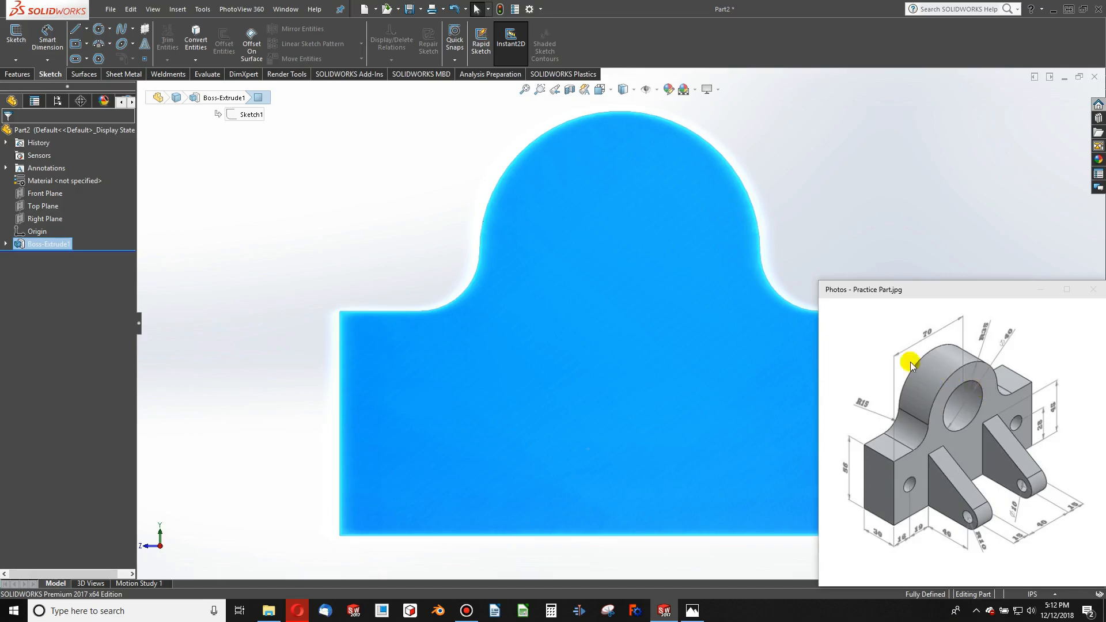
{"action": "left_click", "coordinate": [99, 29]}
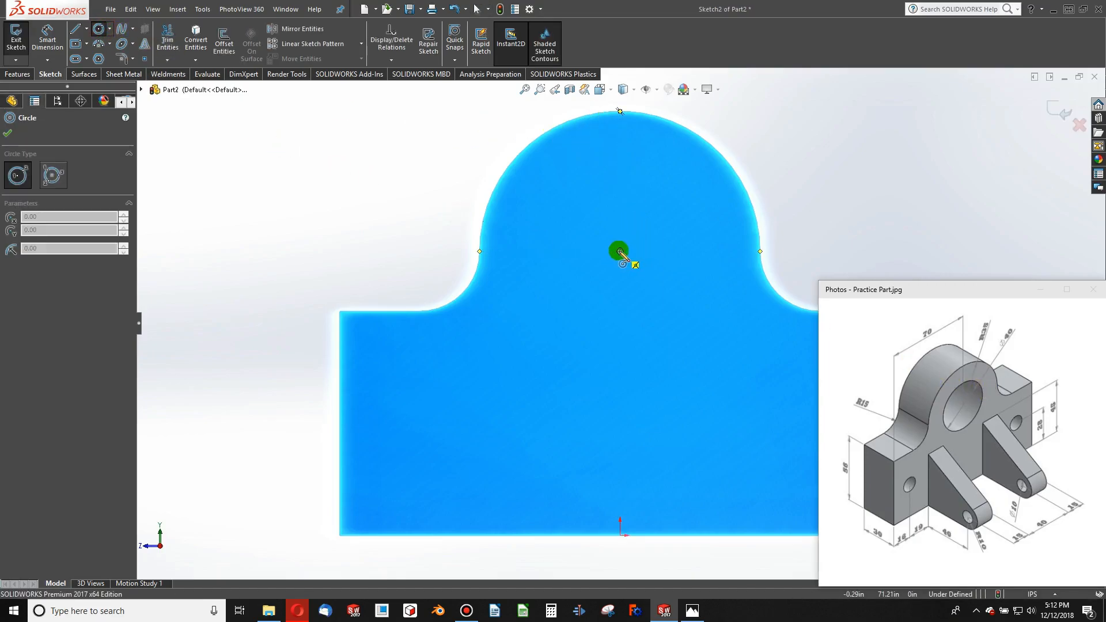
{"action": "left_click_drag", "start_coordinate": [620, 251], "coordinate": [704, 227]}
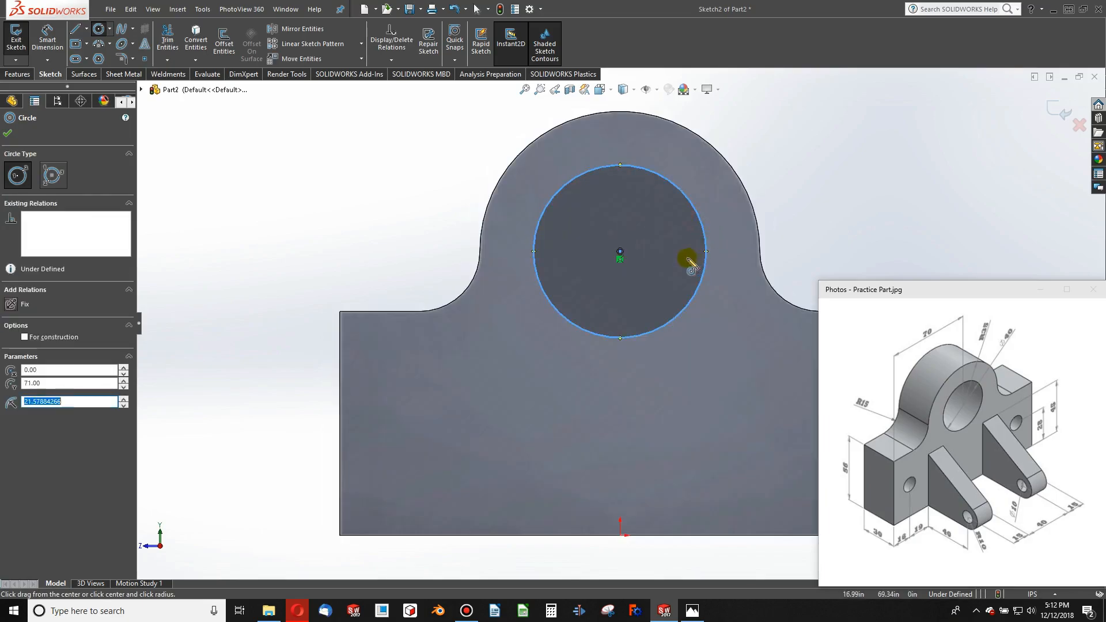
{"action": "key", "text": "Escape"}
- Dimension the large circle's diameter to 40 in
{"action": "left_click", "coordinate": [47, 36]}
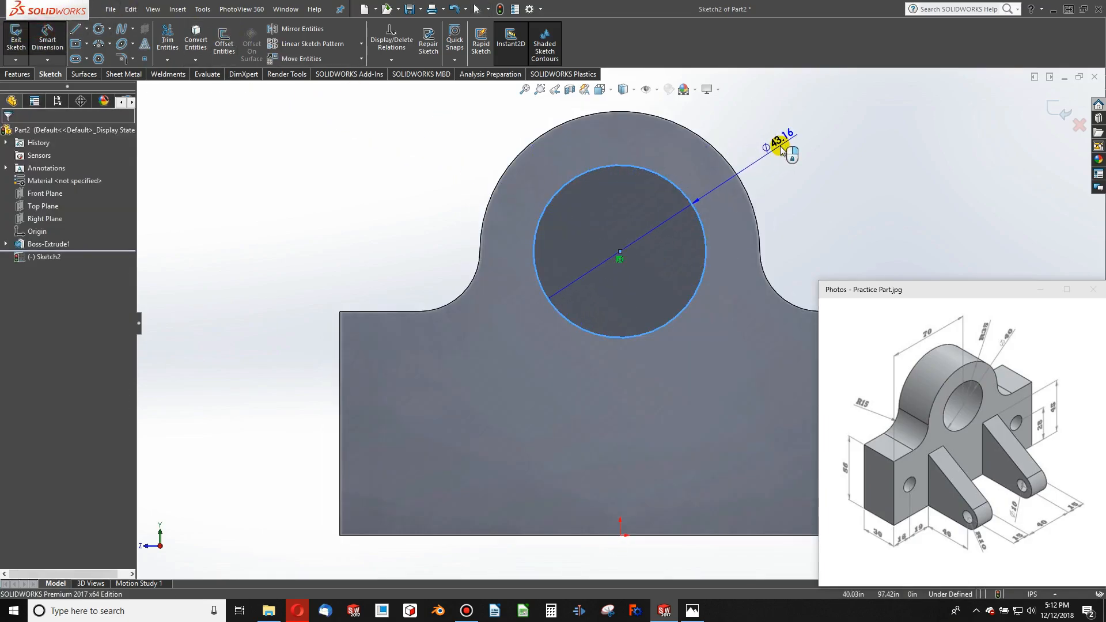
{"action": "left_click", "coordinate": [781, 151]}
{"action": "type", "text": "40"}
{"action": "key", "text": "Return"}
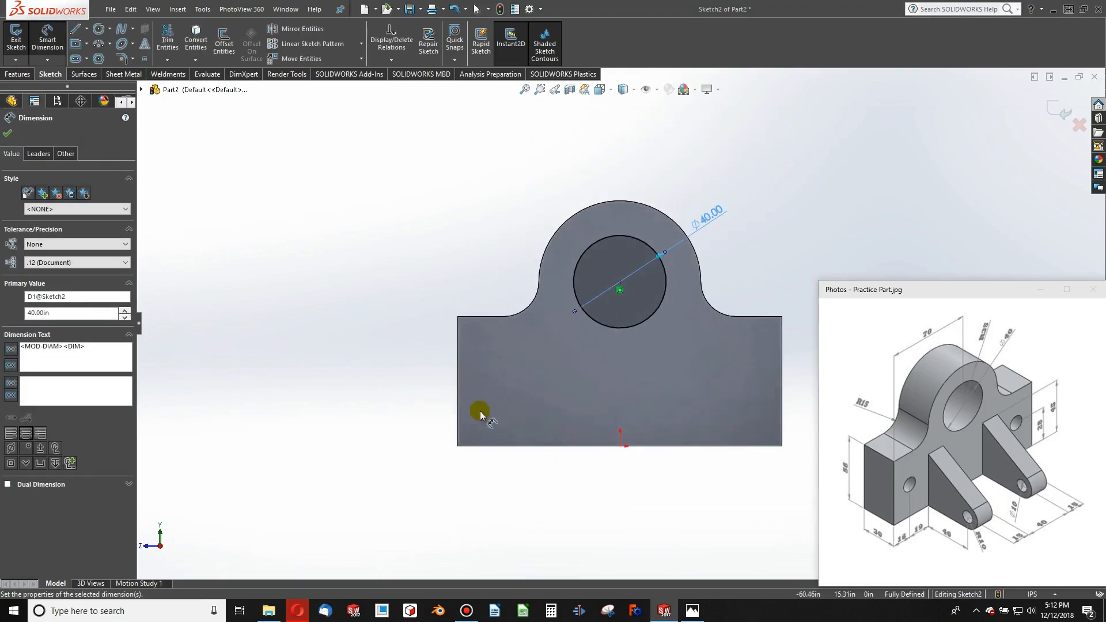
- Sketch a circle about 7 in in diameter near the face's lower-left corner and dimension its centre 28 in above the bottom edge
{"action": "left_click", "coordinate": [99, 33]}
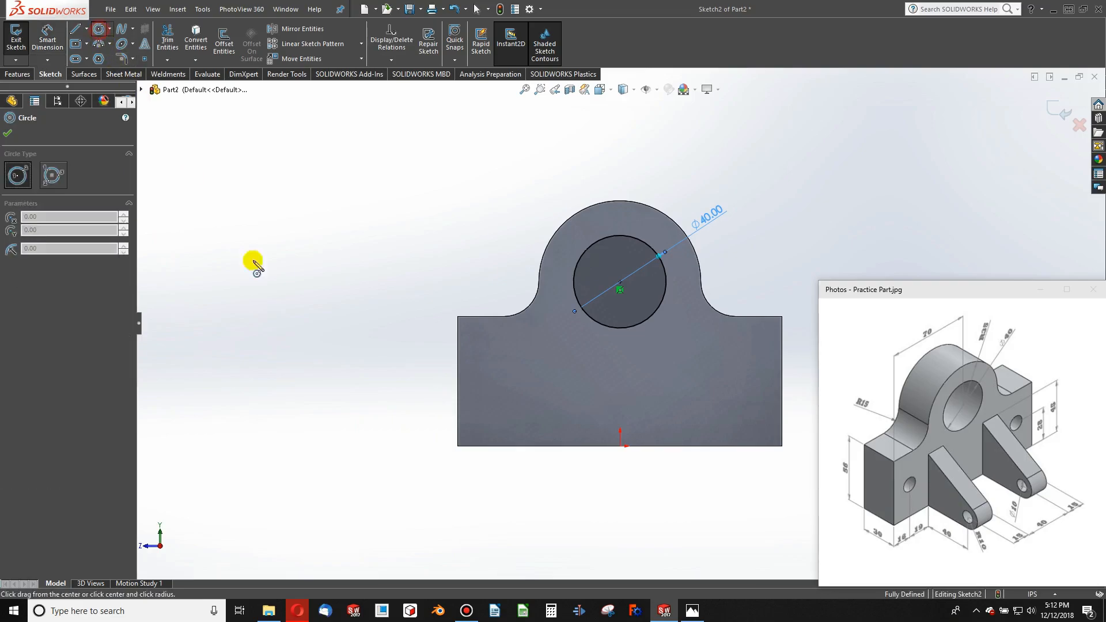
{"action": "left_click", "coordinate": [497, 386]}
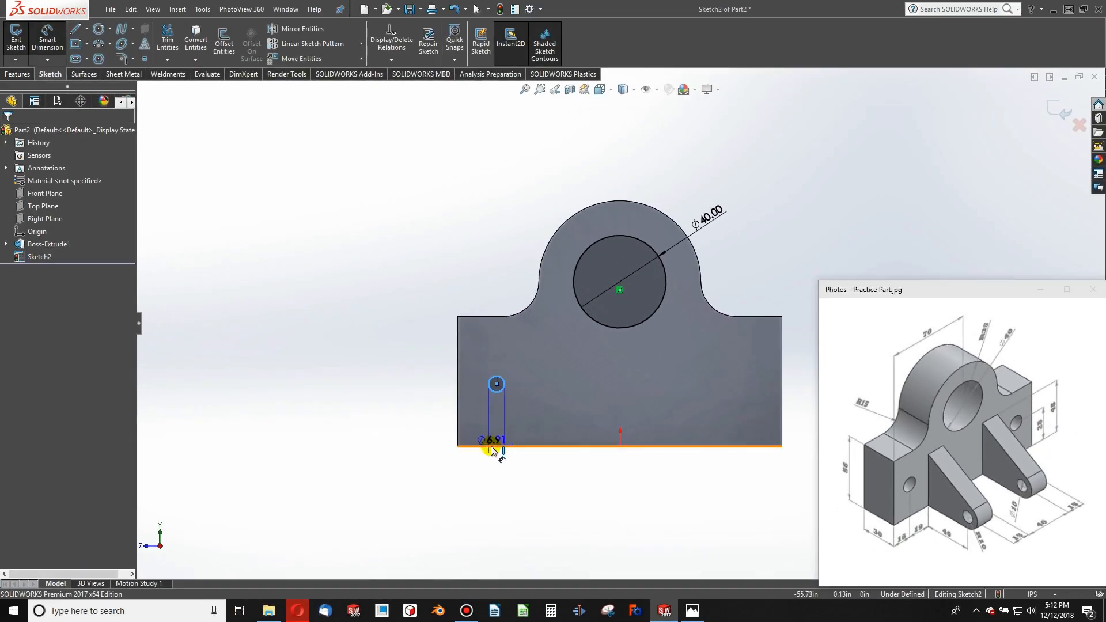
{"action": "left_click", "coordinate": [414, 420]}
{"action": "key", "text": "Return"}
- Dimension the small circle's centre 16 in from the face's left edge
{"action": "left_click", "coordinate": [495, 381]}
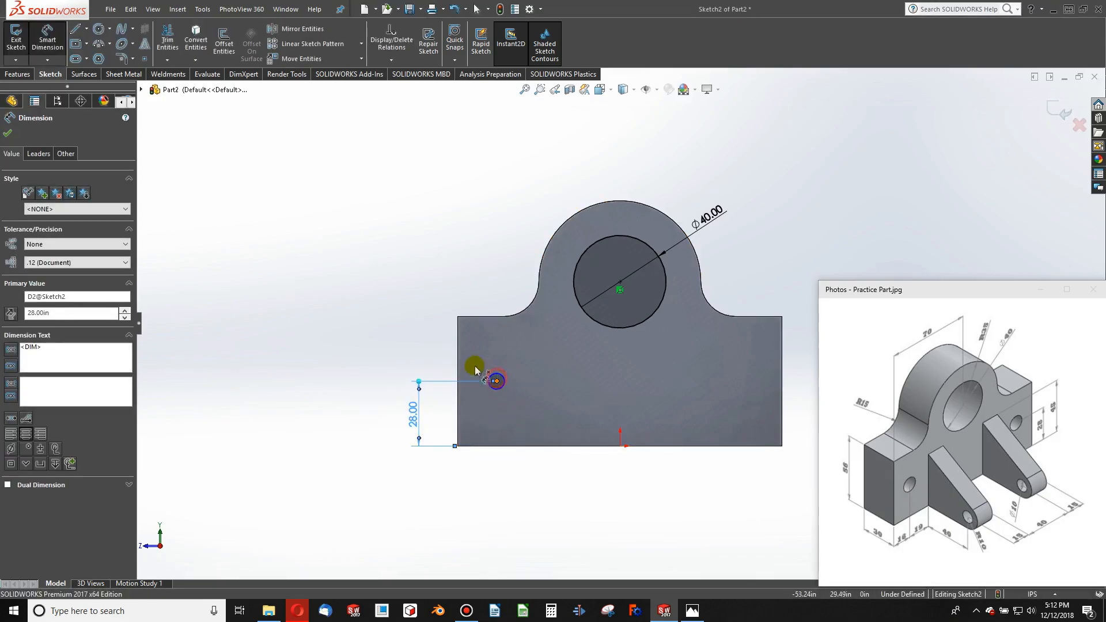
{"action": "left_click", "coordinate": [457, 360]}
{"action": "left_click", "coordinate": [471, 476]}
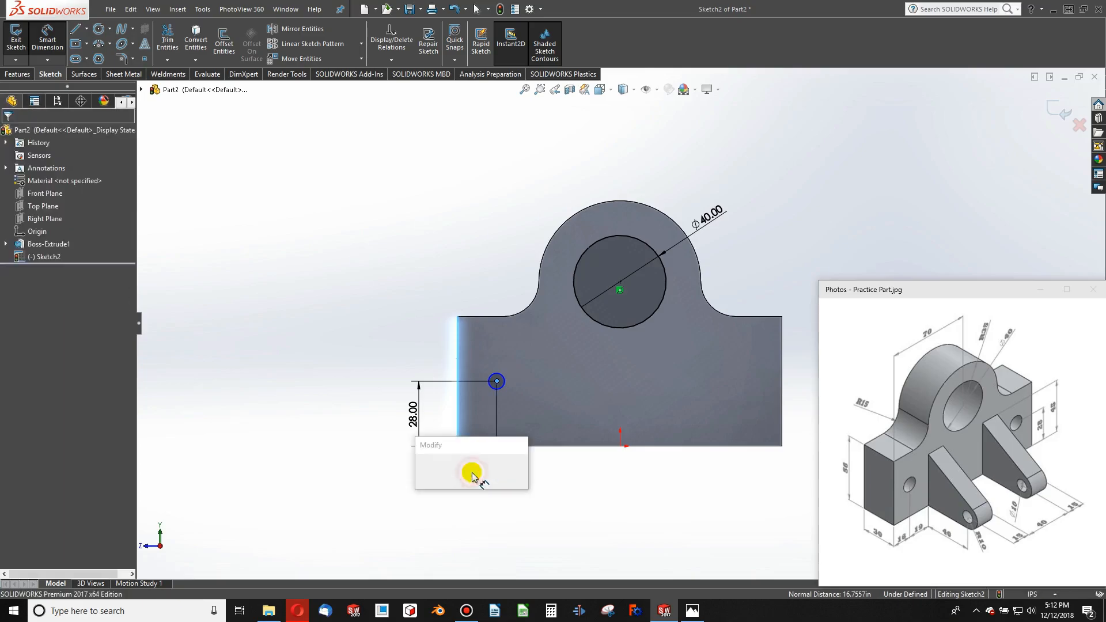
{"action": "type", "text": "16"}
{"action": "key", "text": "Return"}
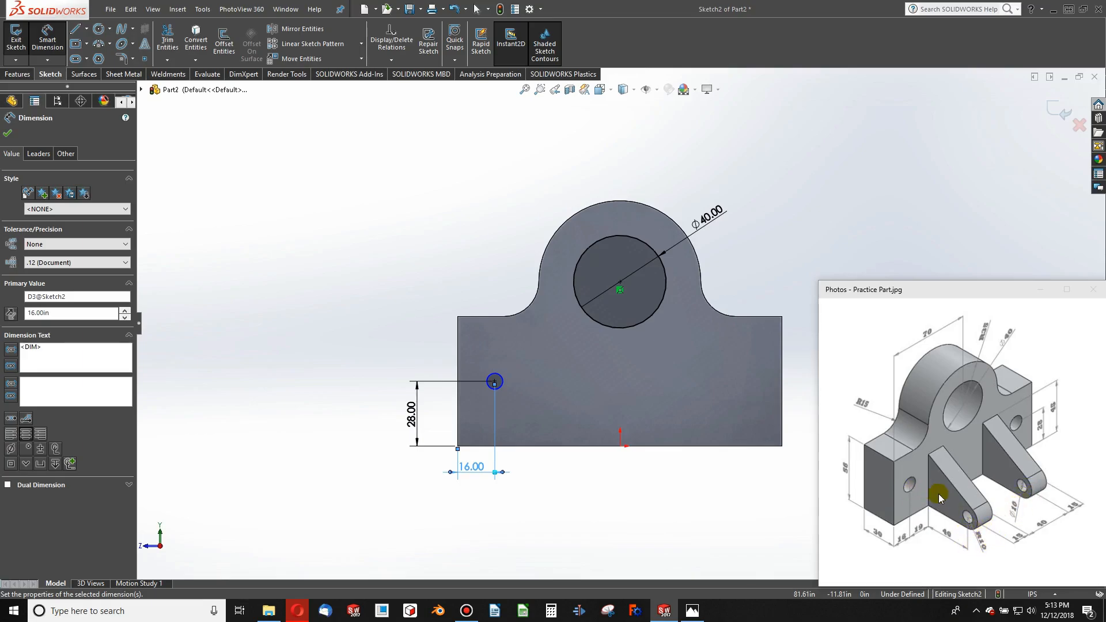
- Dimension the small circle's diameter to 10 in
{"action": "left_click", "coordinate": [500, 381]}
{"action": "type", "text": "10"}
{"action": "key", "text": "Return"}
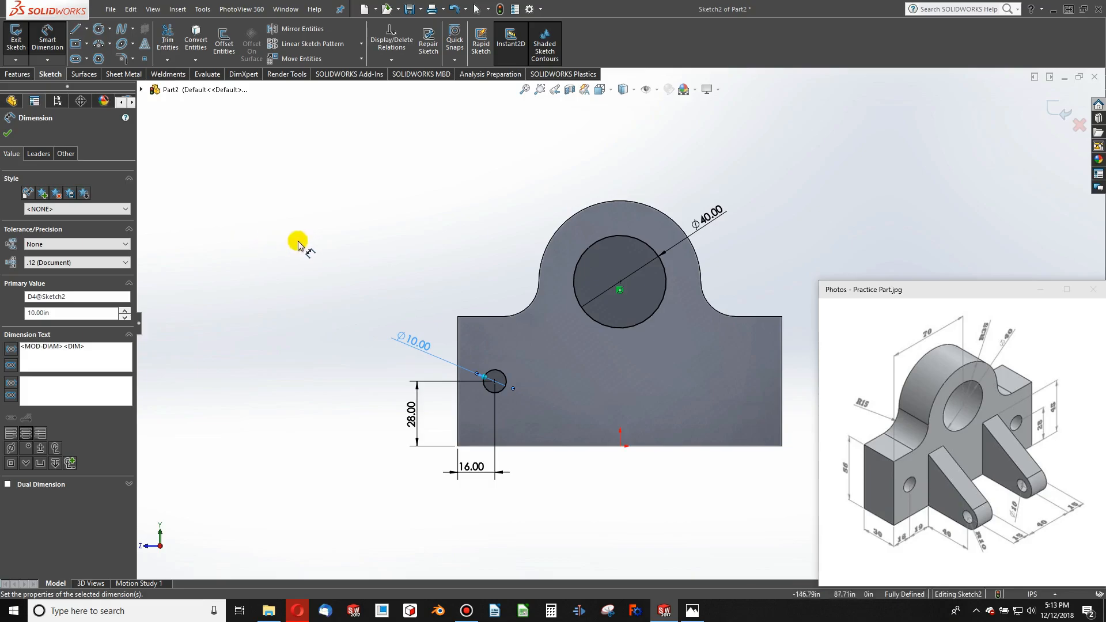
- Draw a vertical centreline from the origin at the bottom edge up to the large circle's centre
{"action": "key", "text": "Escape"}
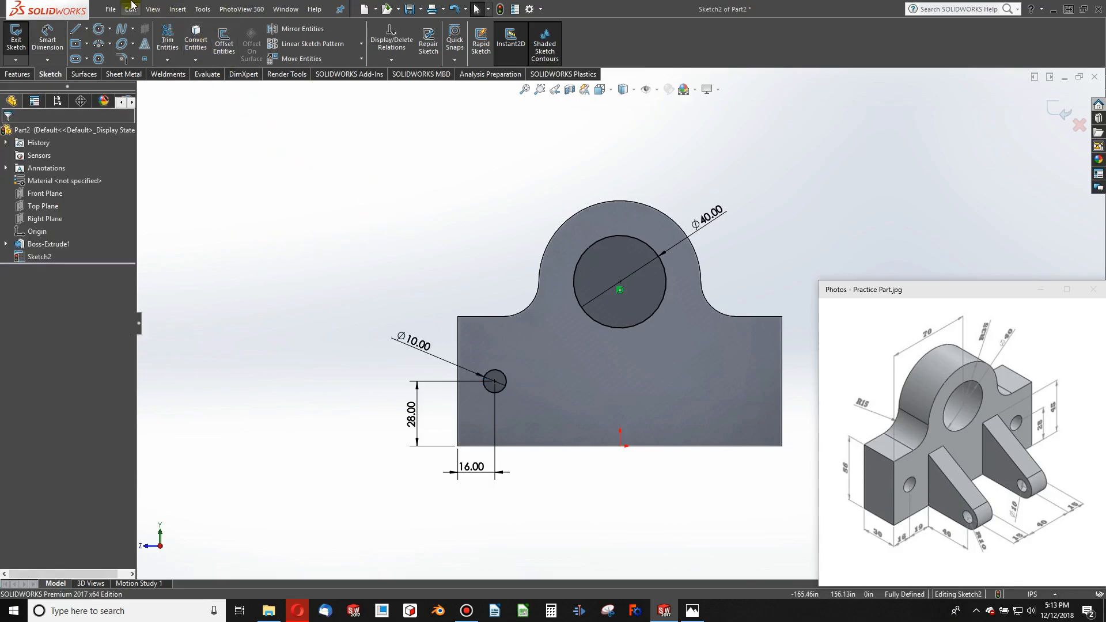
{"action": "left_click", "coordinate": [85, 30]}
{"action": "left_click", "coordinate": [92, 55]}
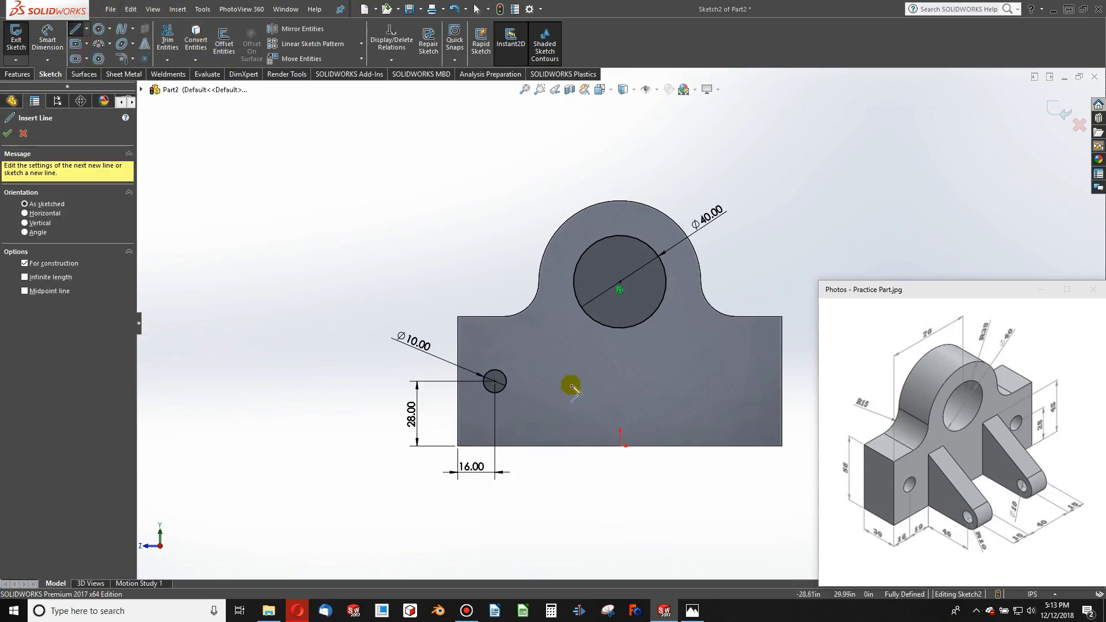
{"action": "left_click", "coordinate": [620, 445]}
{"action": "left_click", "coordinate": [620, 282]}
{"action": "key", "text": "Escape"}
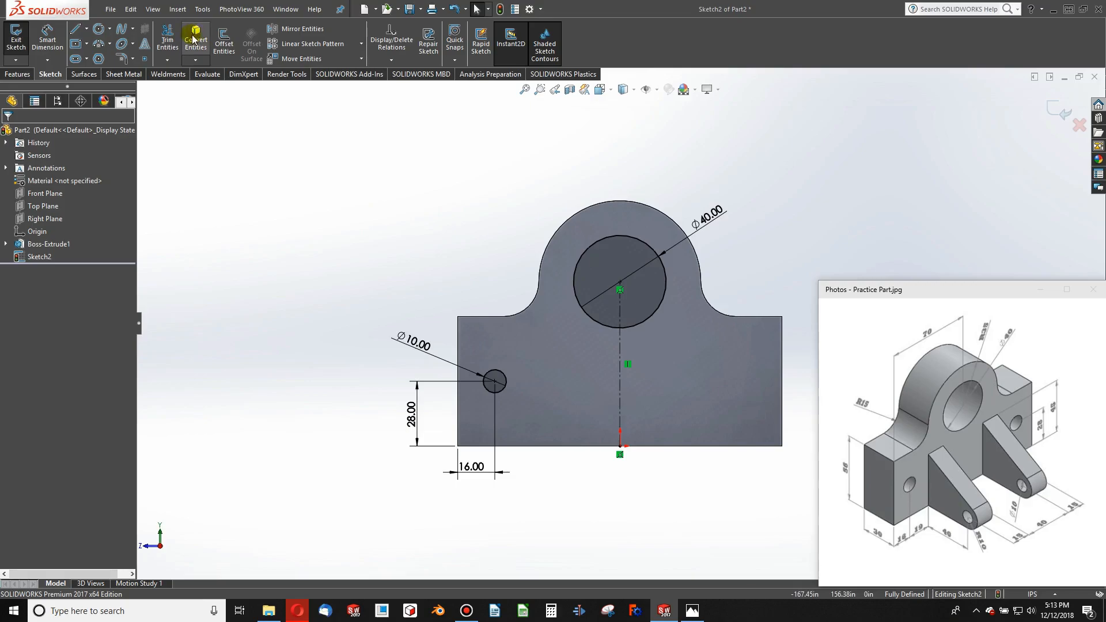
- Mirror the 10 in circle about the vertical centreline, keeping the original
{"action": "left_click", "coordinate": [302, 30]}
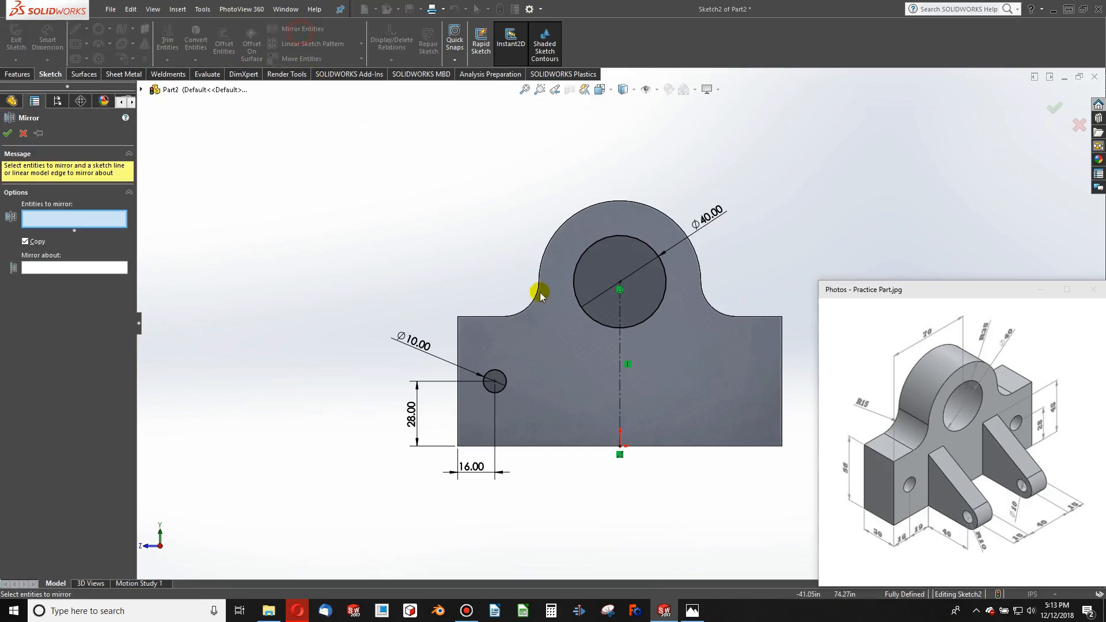
{"action": "left_click", "coordinate": [507, 377]}
{"action": "left_click", "coordinate": [620, 387]}
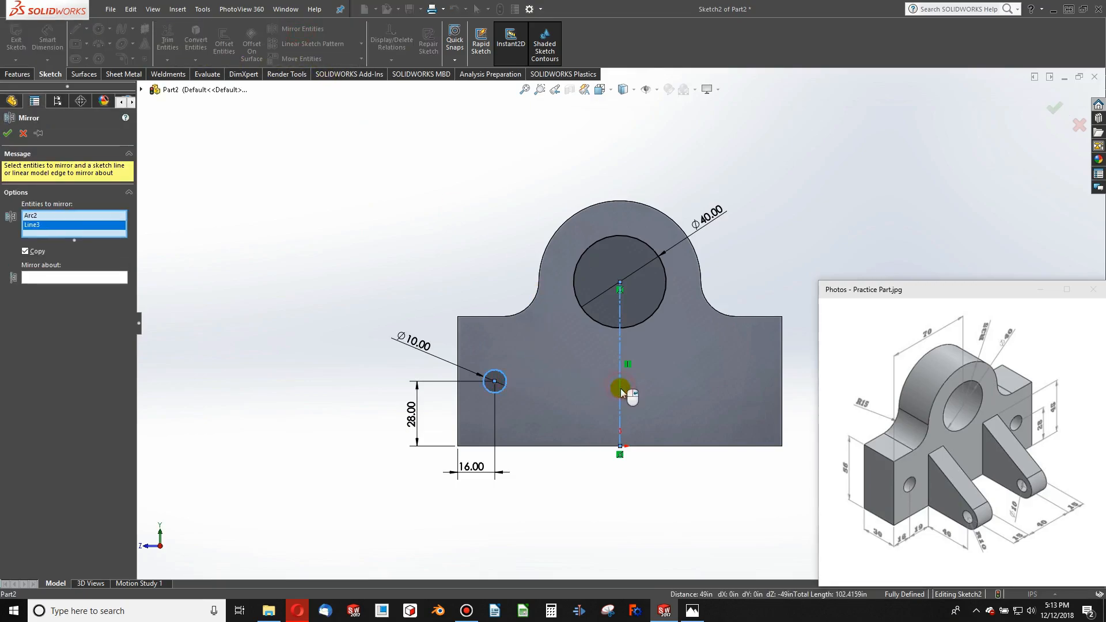
{"action": "right_click", "coordinate": [74, 226]}
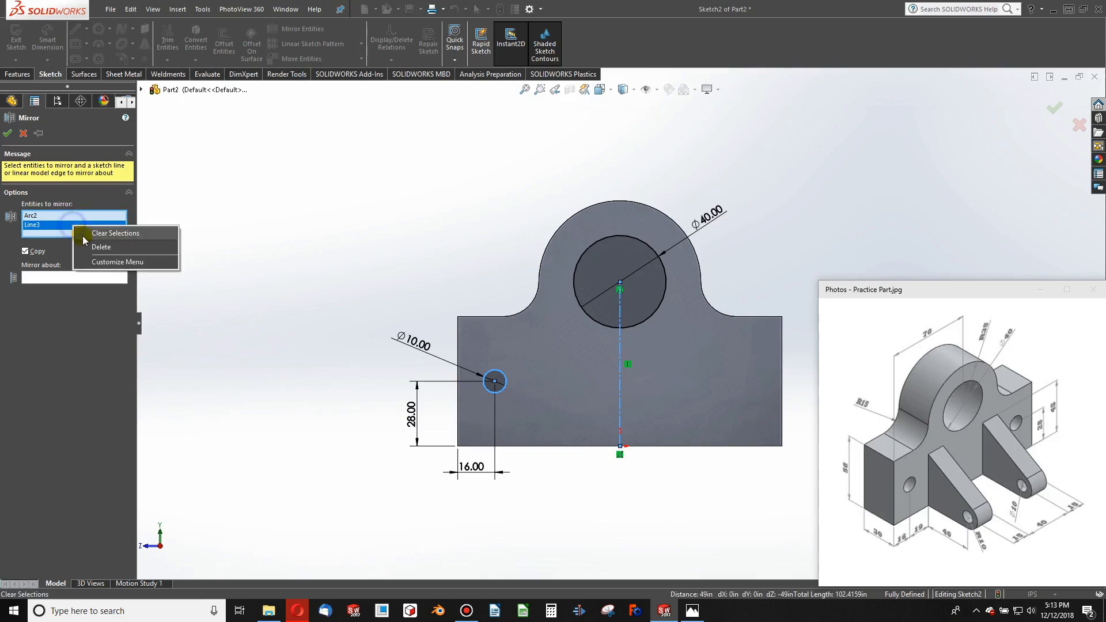
{"action": "left_click", "coordinate": [95, 247]}
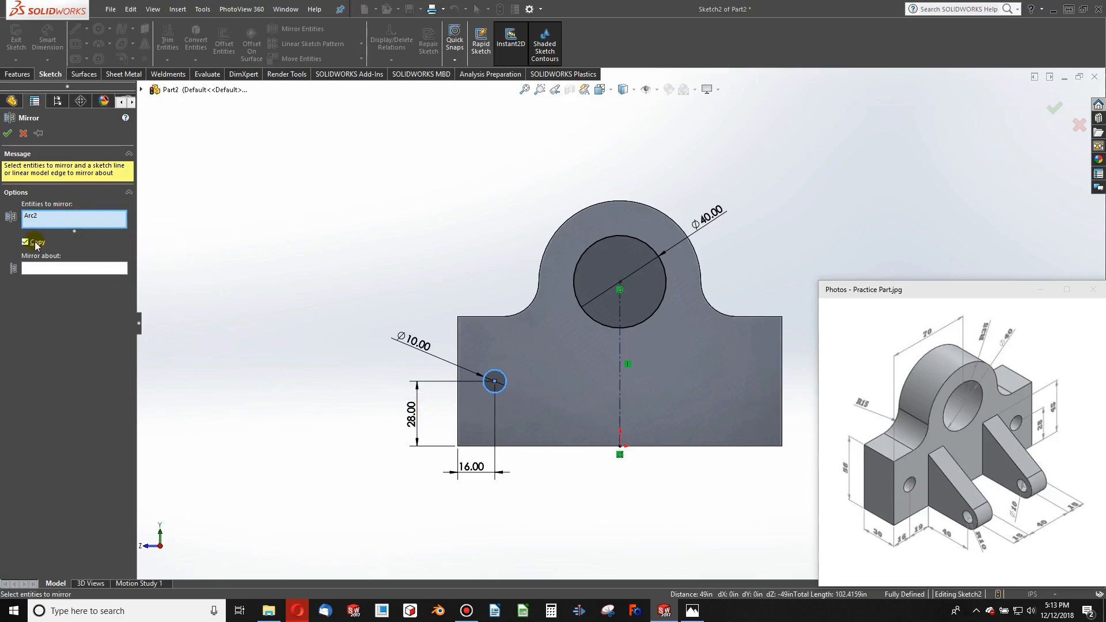
{"action": "left_click", "coordinate": [63, 268]}
{"action": "left_click", "coordinate": [620, 351]}
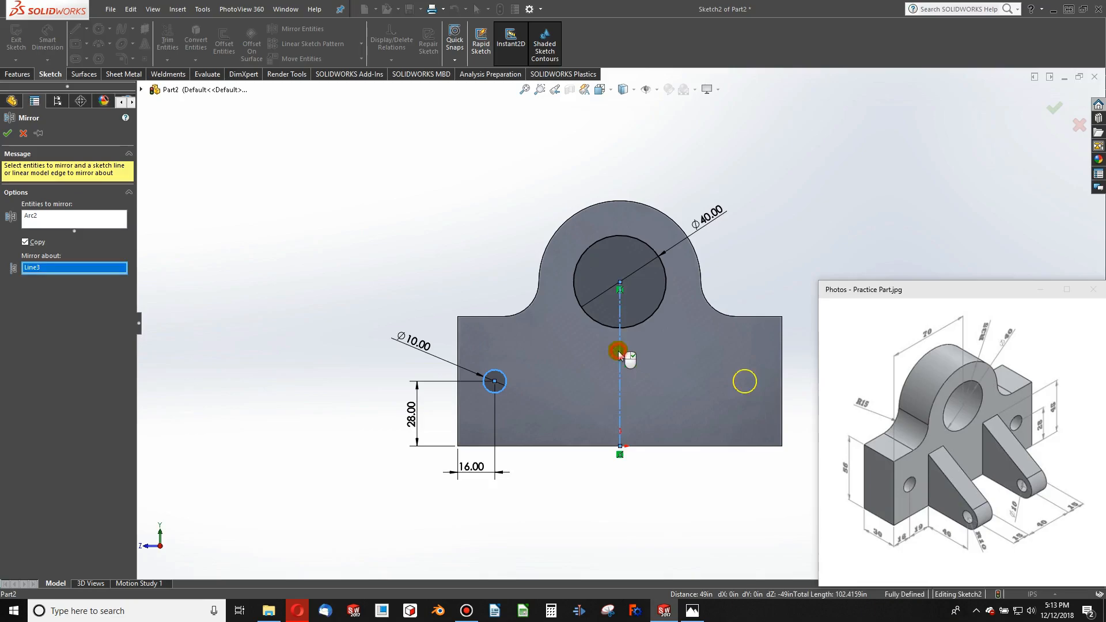
{"action": "left_click", "coordinate": [8, 137]}
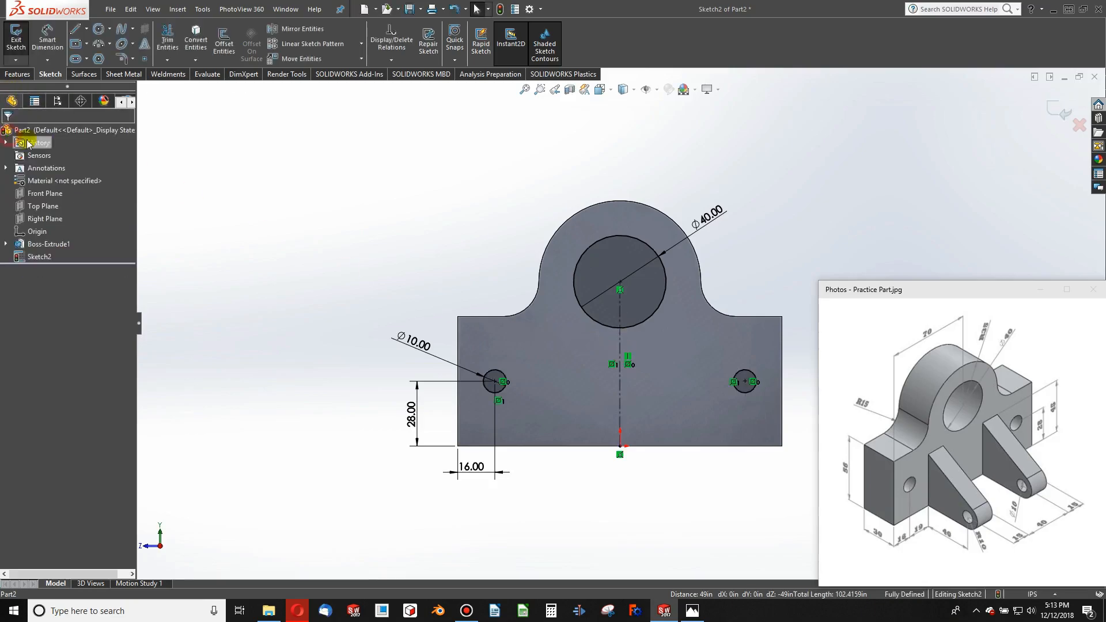
- Extrude-cut the large bore and both small mounting holes through the whole body
{"action": "scroll", "coordinate": [685, 319], "scroll_direction": "up", "scroll_amount": 2}
{"action": "scroll", "coordinate": [685, 319], "scroll_direction": "down", "scroll_amount": 2}
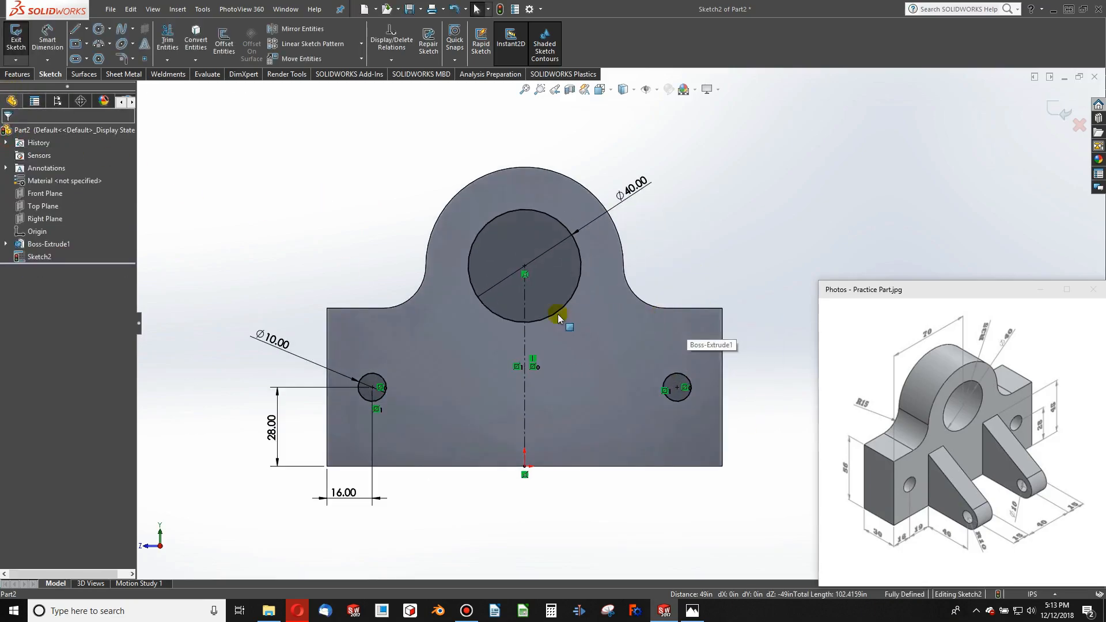
{"action": "left_click", "coordinate": [5, 75]}
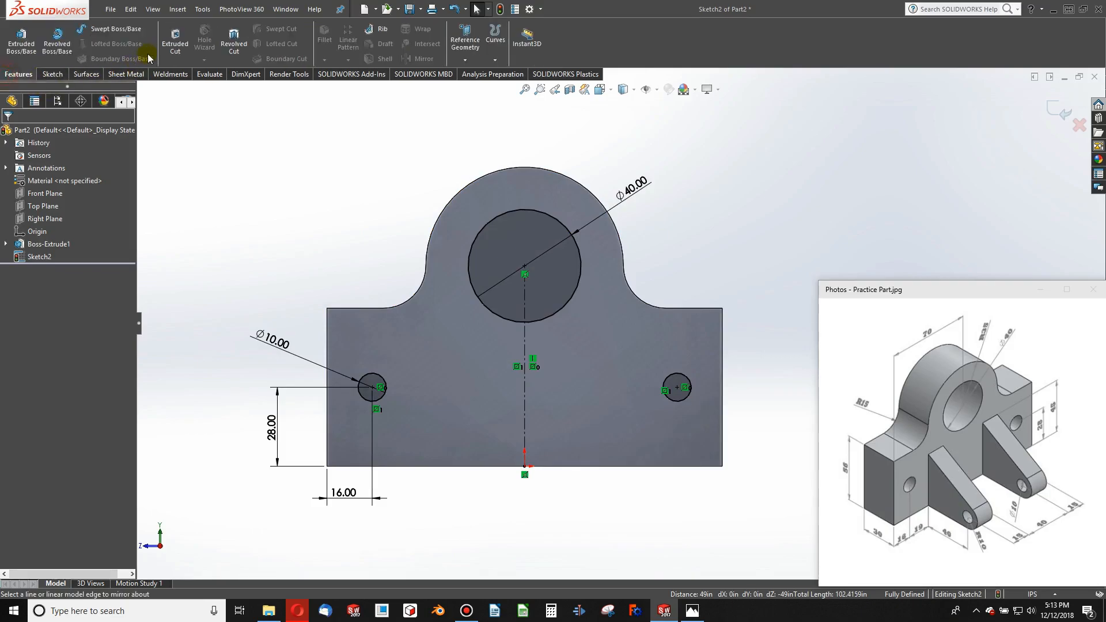
{"action": "left_click", "coordinate": [175, 42]}
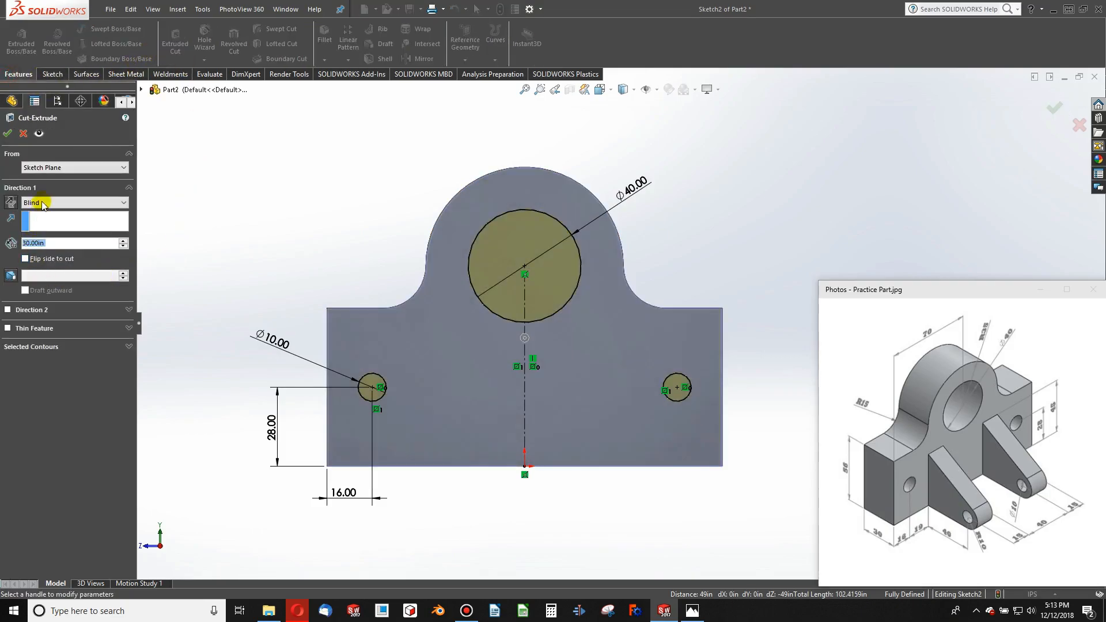
{"action": "left_click", "coordinate": [43, 203]}
{"action": "left_click", "coordinate": [42, 216]}
{"action": "left_click", "coordinate": [11, 135]}
{"action": "middle_click_drag", "start_coordinate": [597, 388], "coordinate": [639, 210]}
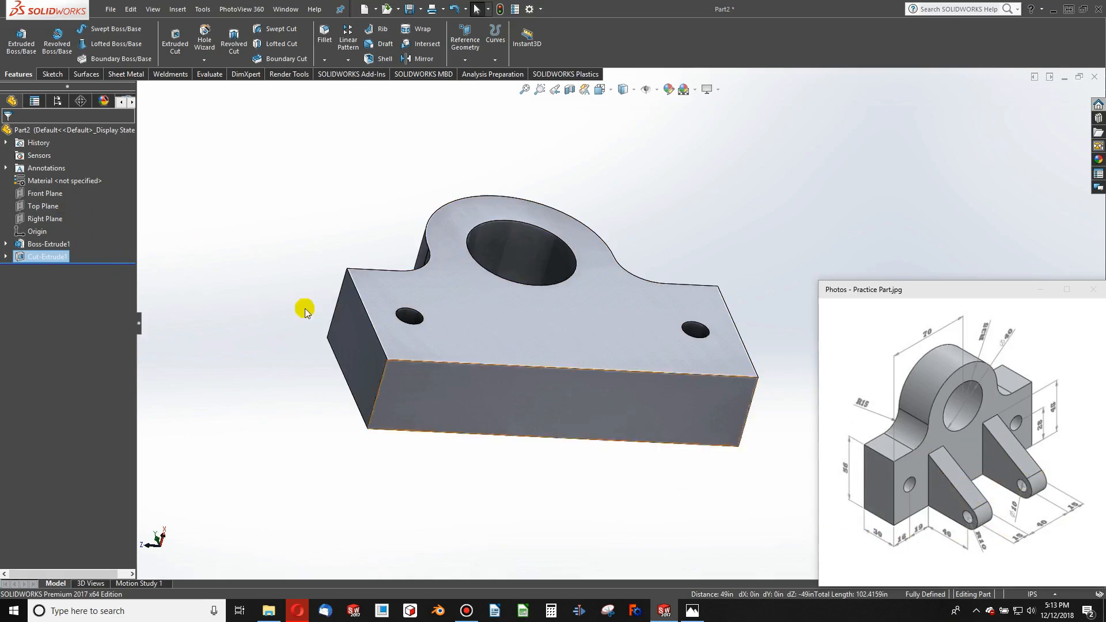
- Start a new sketch on the Front Plane, viewed normal to the plane
{"action": "left_click", "coordinate": [52, 196]}
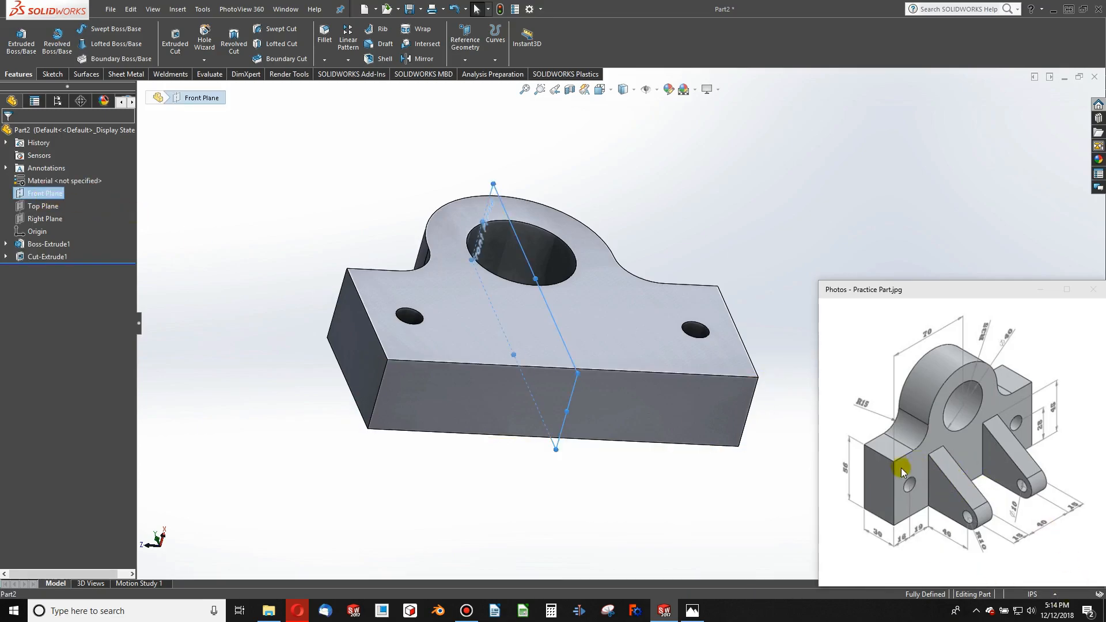
{"action": "key", "text": "ctrl+8"}
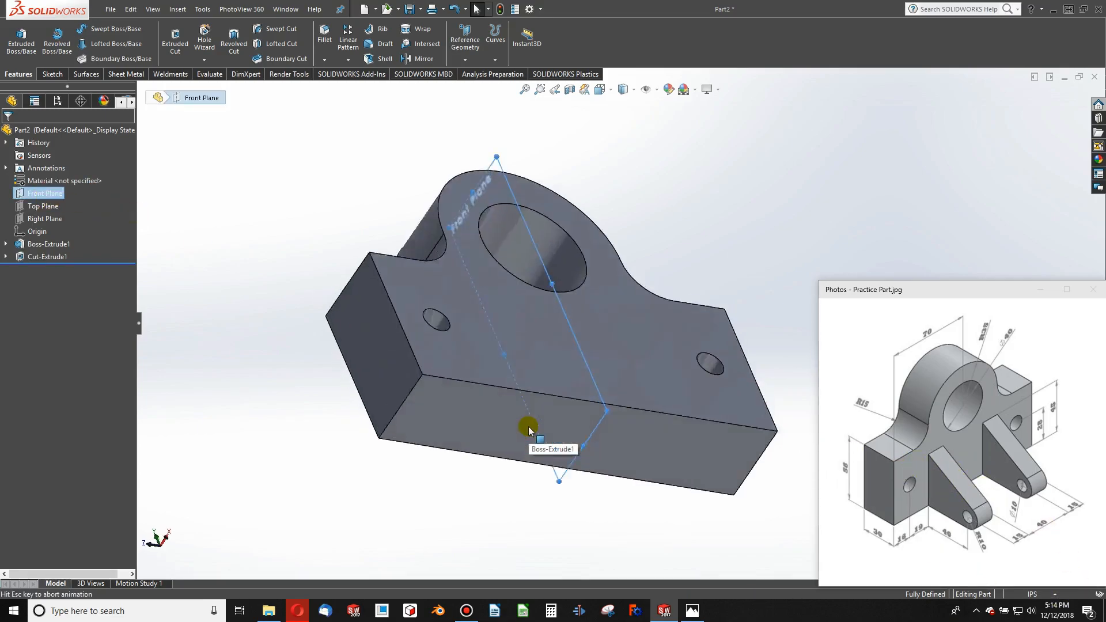
{"action": "left_click", "coordinate": [52, 74]}
{"action": "left_click", "coordinate": [16, 36]}
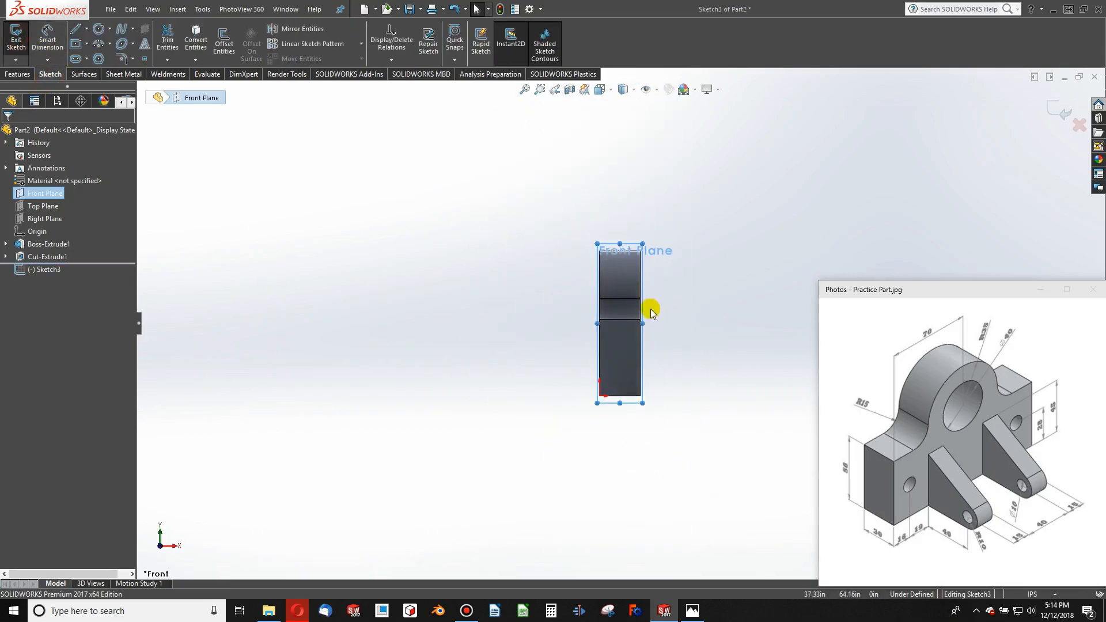
{"action": "middle_click_drag", "start_coordinate": [652, 313], "coordinate": [628, 315]}
{"action": "key", "text": "ctrl+8"}
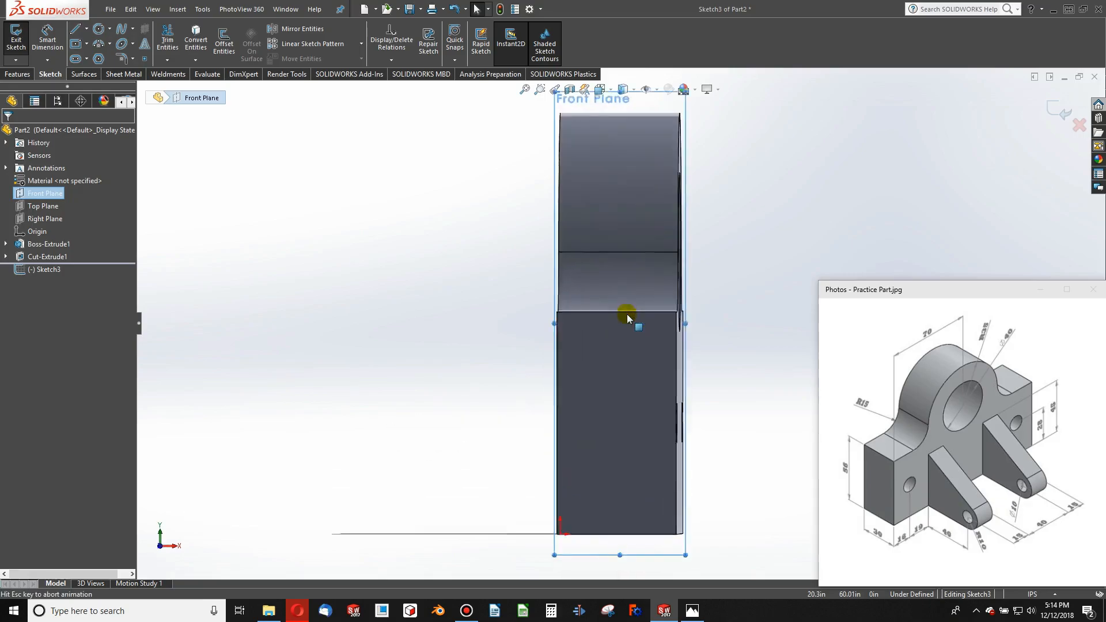
- Sketch a horizontal line about 28 in long outward from the lower corner of the body's front face
{"action": "left_click", "coordinate": [78, 32]}
{"action": "left_click", "coordinate": [682, 540]}
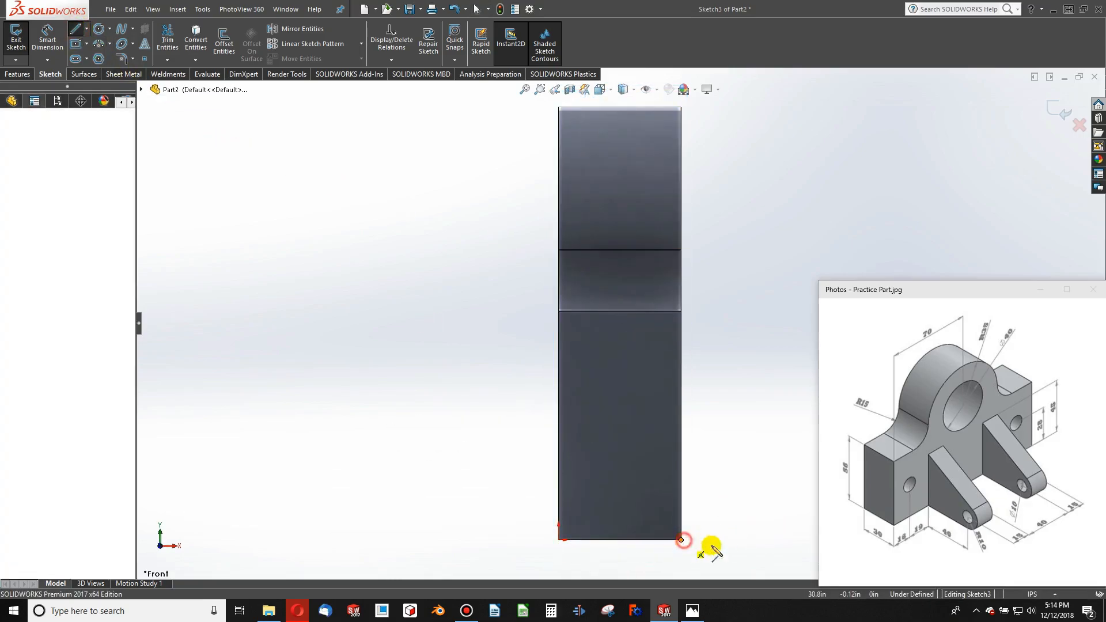
{"action": "left_click", "coordinate": [794, 541]}
{"action": "scroll", "coordinate": [611, 500], "scroll_direction": "up", "scroll_amount": 6}
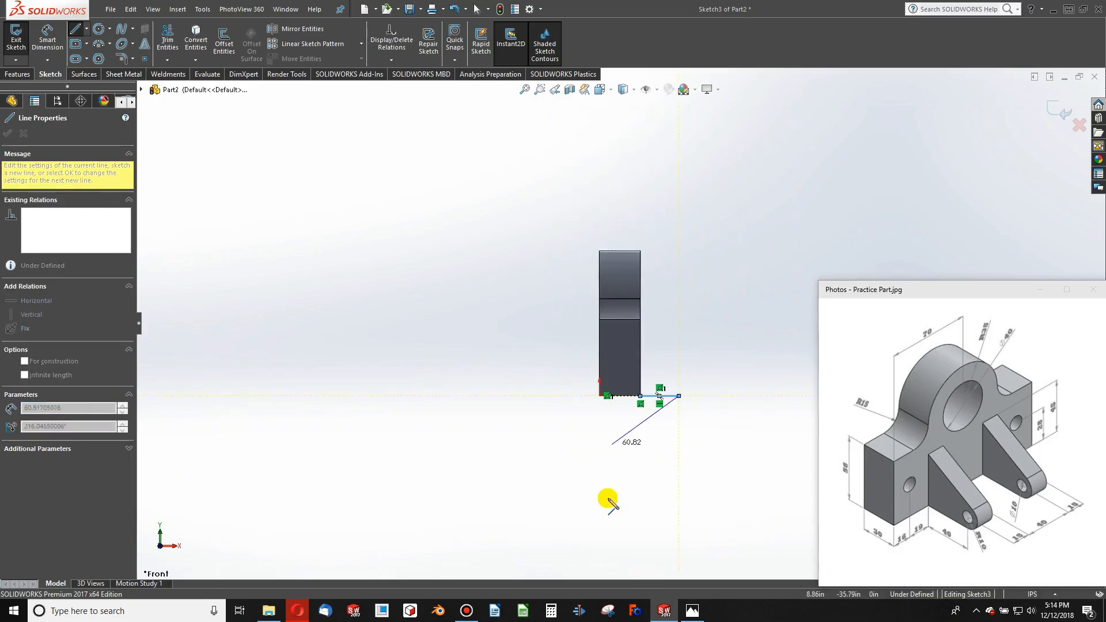
{"action": "scroll", "coordinate": [778, 400], "scroll_direction": "down", "scroll_amount": 5}
{"action": "scroll", "coordinate": [542, 173], "scroll_direction": "up", "scroll_amount": 4}
{"action": "scroll", "coordinate": [553, 156], "scroll_direction": "down", "scroll_amount": 2}
{"action": "scroll", "coordinate": [579, 139], "scroll_direction": "down", "scroll_amount": 1}
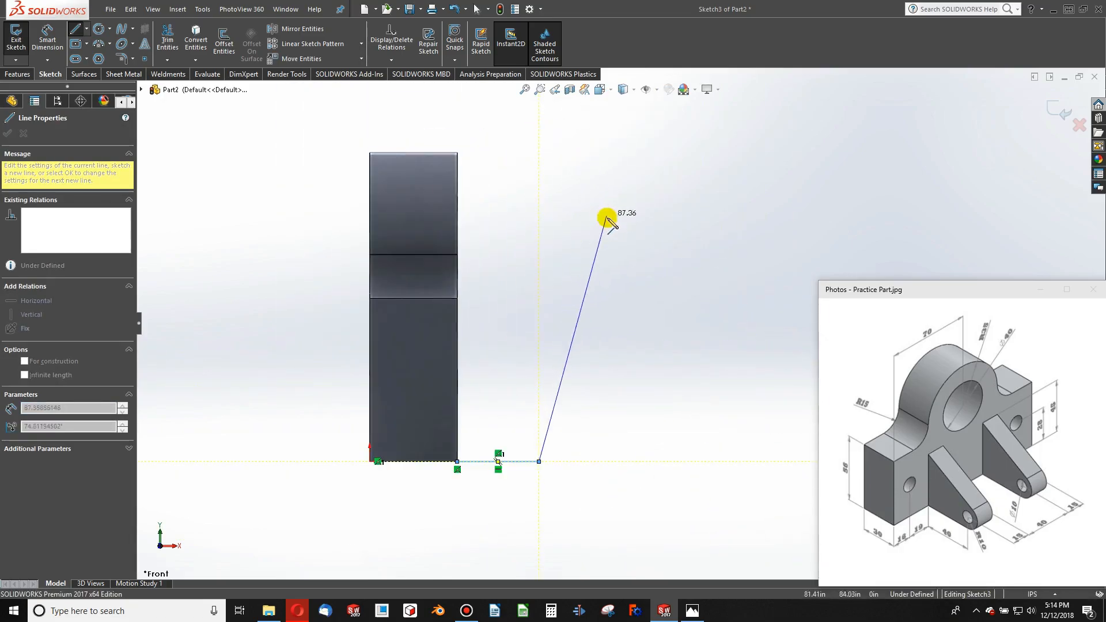
{"action": "key", "text": "Escape"}
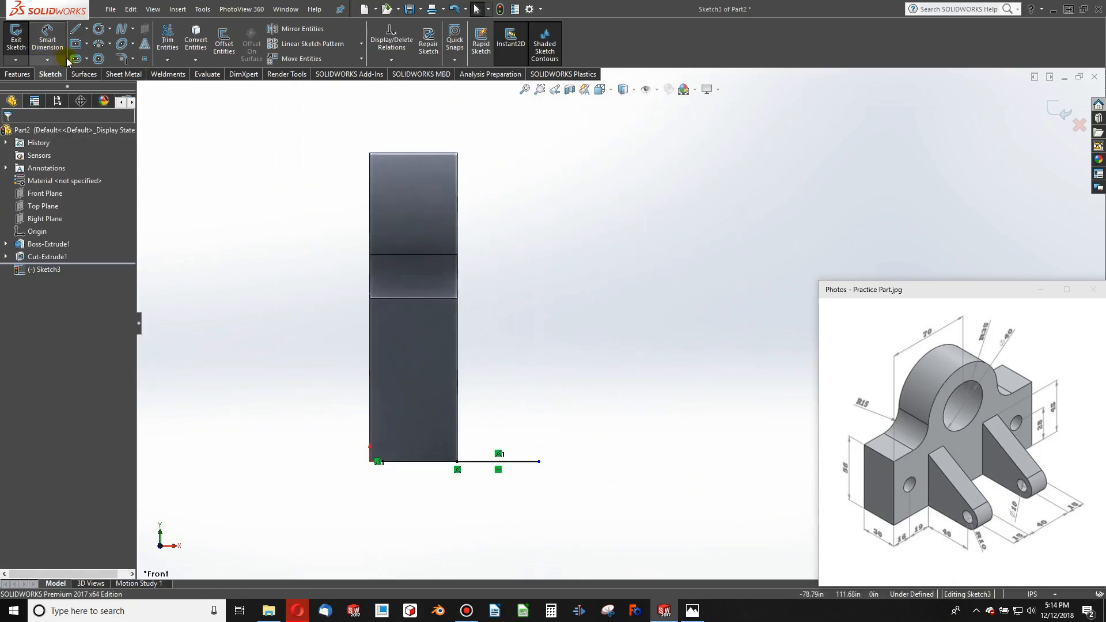
- Sketch a three-point arc of about 16 in radius upward from the line's free end and make it tangent to the line
{"action": "left_click", "coordinate": [98, 44]}
{"action": "left_click", "coordinate": [539, 462]}
{"action": "left_click", "coordinate": [553, 373]}
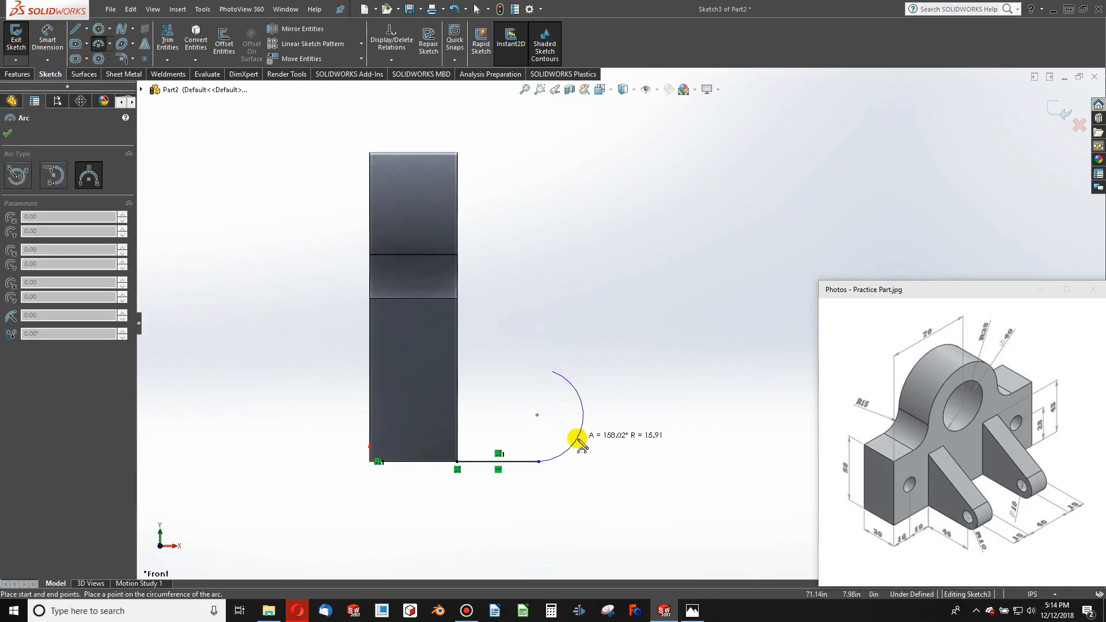
{"action": "left_click", "coordinate": [576, 440]}
{"action": "key", "text": "Escape"}
{"action": "left_click", "coordinate": [527, 461], "text": "ctrl"}
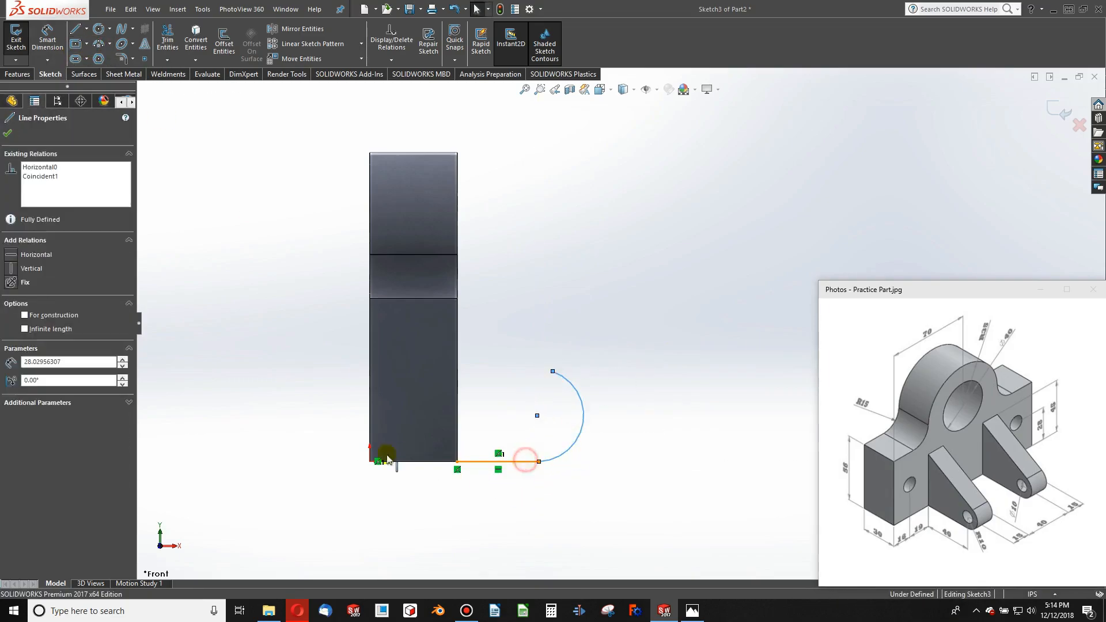
{"action": "left_click", "coordinate": [16, 325]}
{"action": "left_click", "coordinate": [689, 431]}
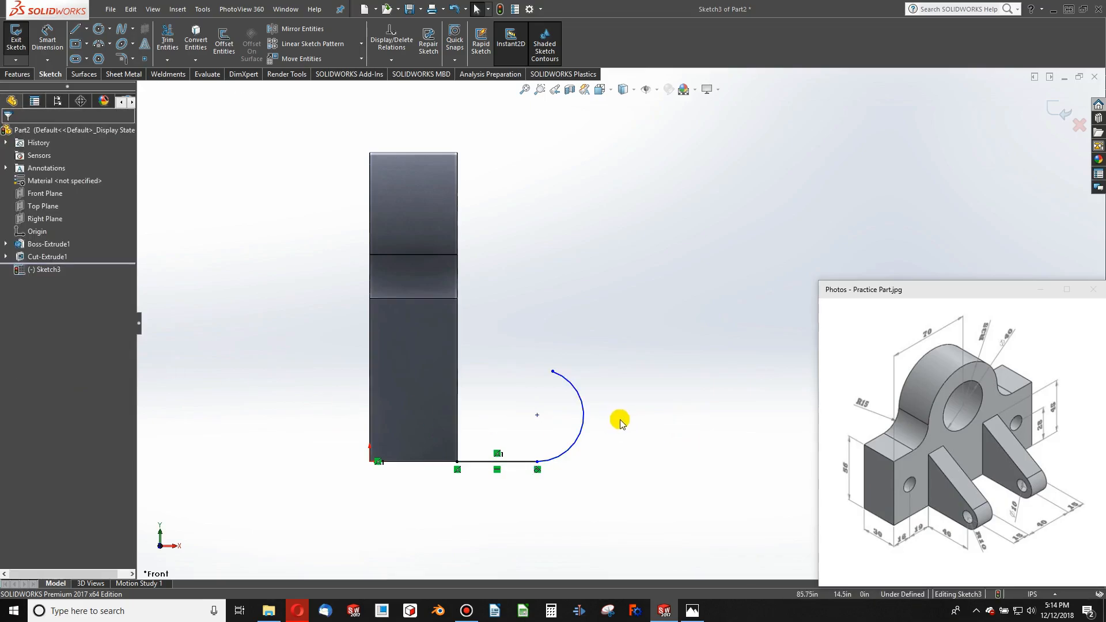
- Draw a sloped line from the arc's upper end to the body's vertical edge and make it tangent to the arc
{"action": "left_click", "coordinate": [75, 29]}
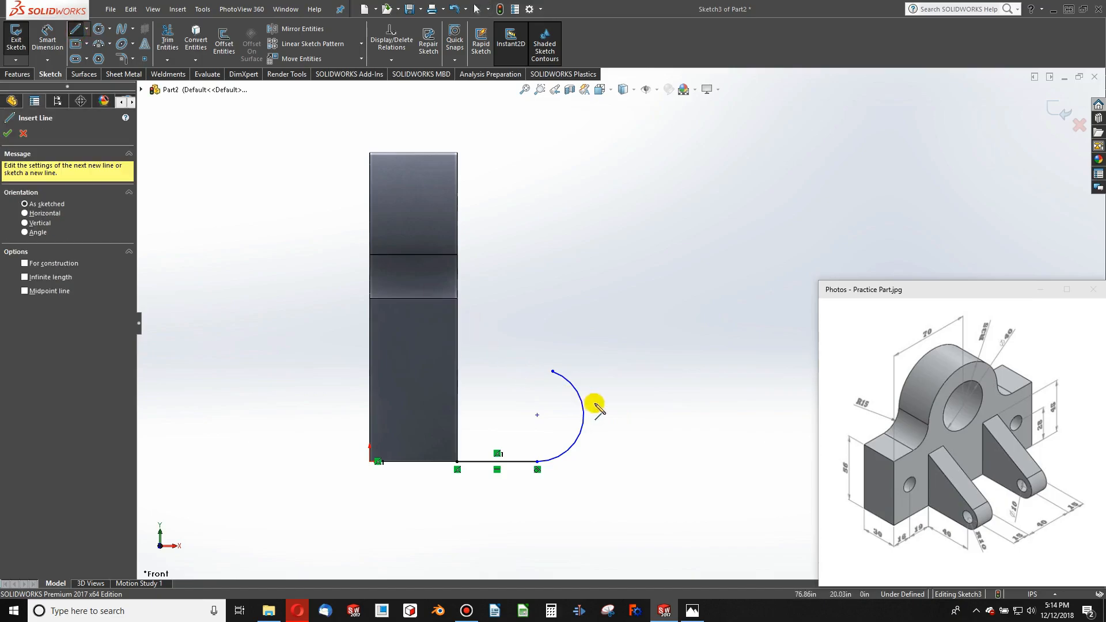
{"action": "left_click", "coordinate": [553, 371]}
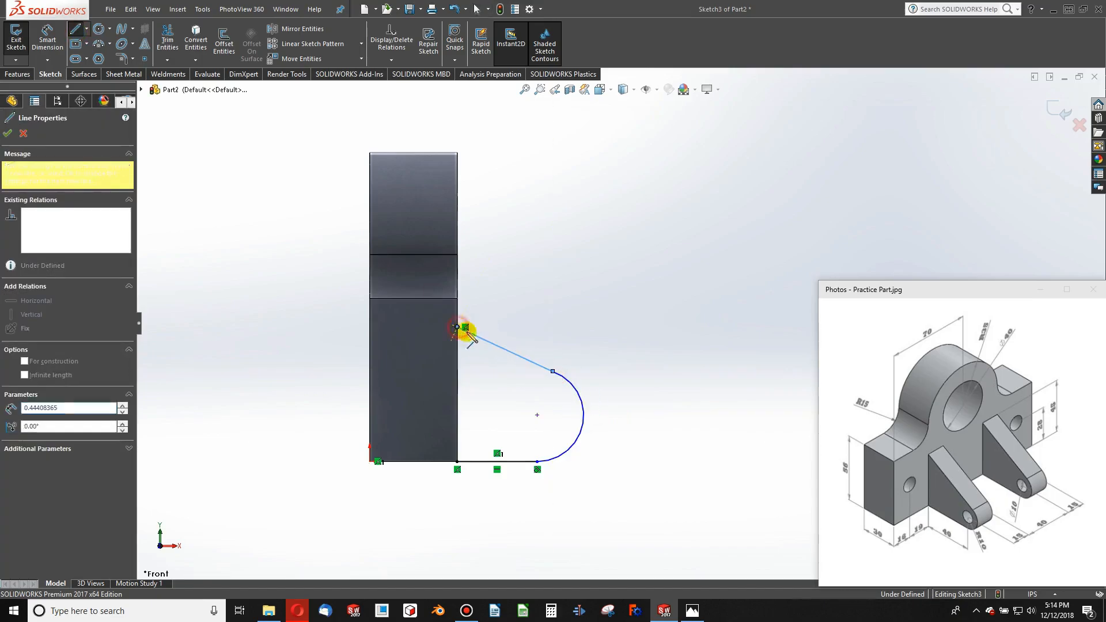
{"action": "key", "text": "Escape"}
{"action": "left_click", "coordinate": [563, 378]}
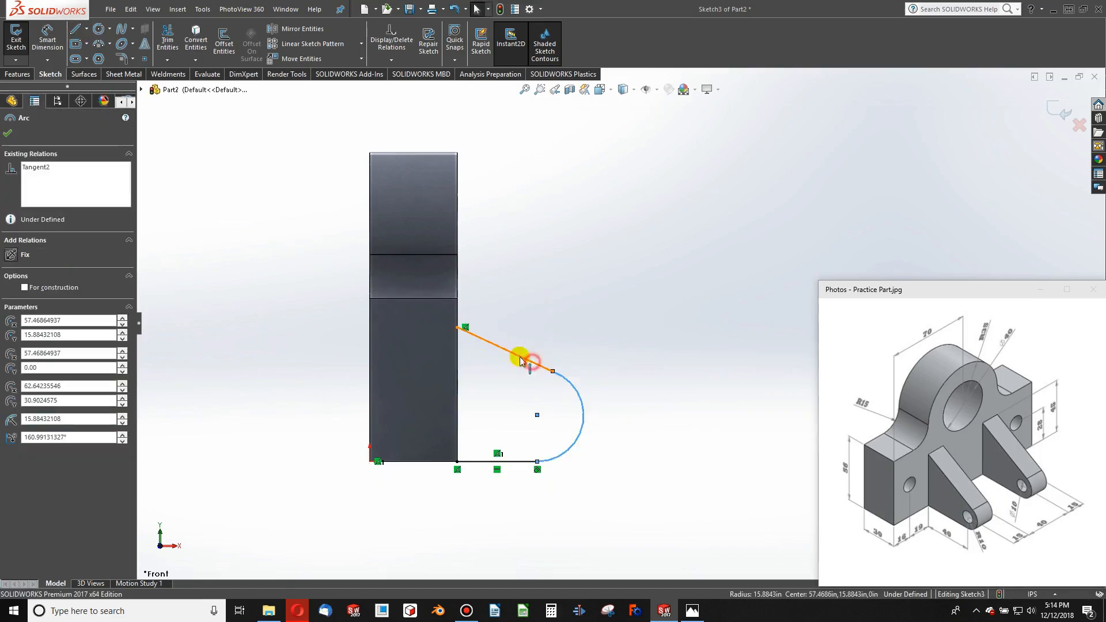
{"action": "left_click", "coordinate": [531, 363], "text": "ctrl"}
{"action": "left_click", "coordinate": [25, 319]}
- Close the lug profile with a vertical line along the body's edge, from the sloped line down to the bottom corner
{"action": "key", "text": "l"}
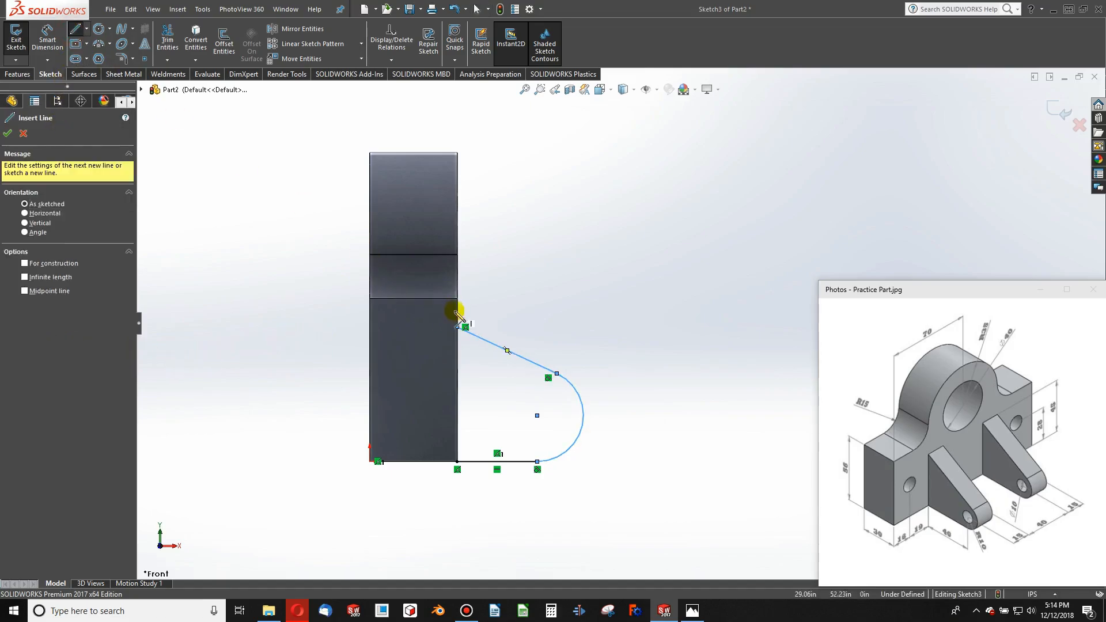
{"action": "left_click", "coordinate": [459, 328]}
{"action": "left_click", "coordinate": [458, 461]}
{"action": "key", "text": "Escape"}
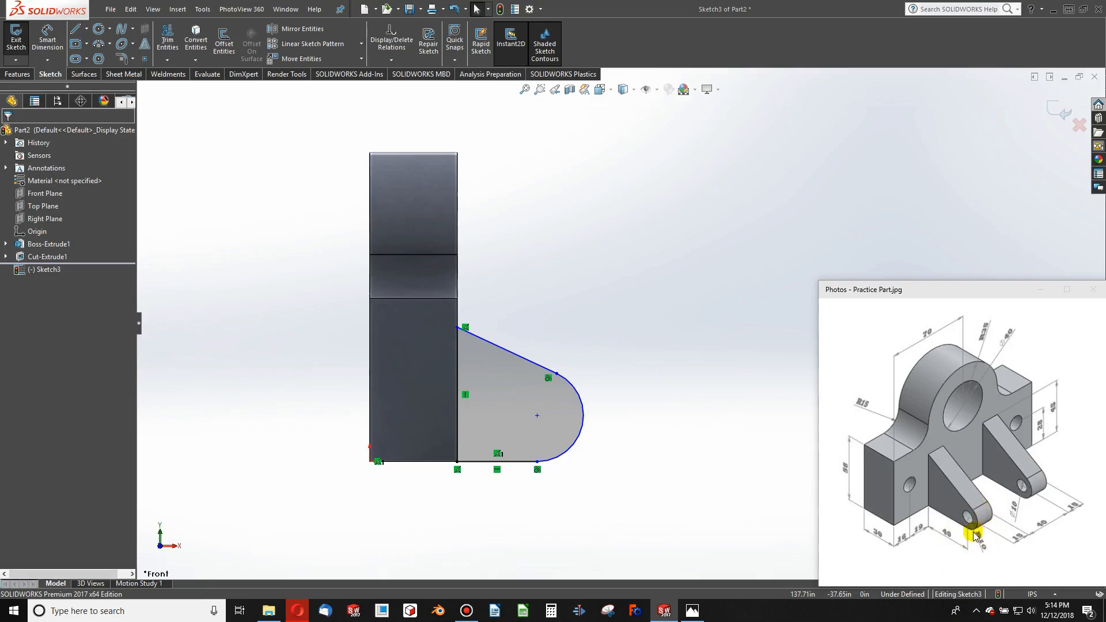
- Dimension the arc's centre 40 in from the profile's vertical line
{"action": "left_click", "coordinate": [47, 40]}
{"action": "left_click", "coordinate": [537, 415]}
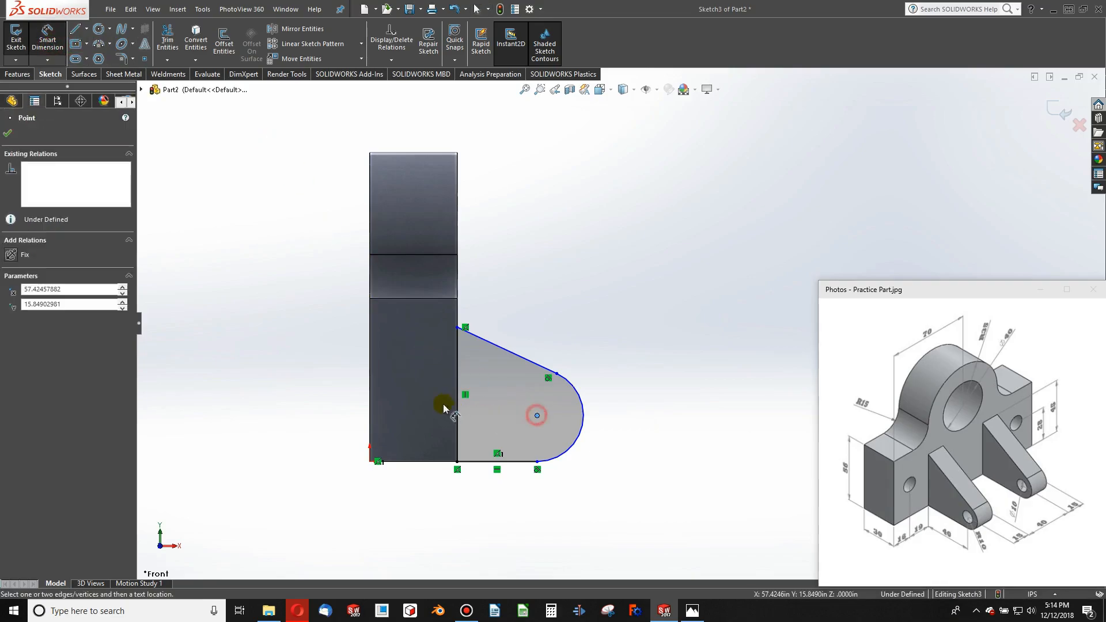
{"action": "left_click", "coordinate": [457, 409]}
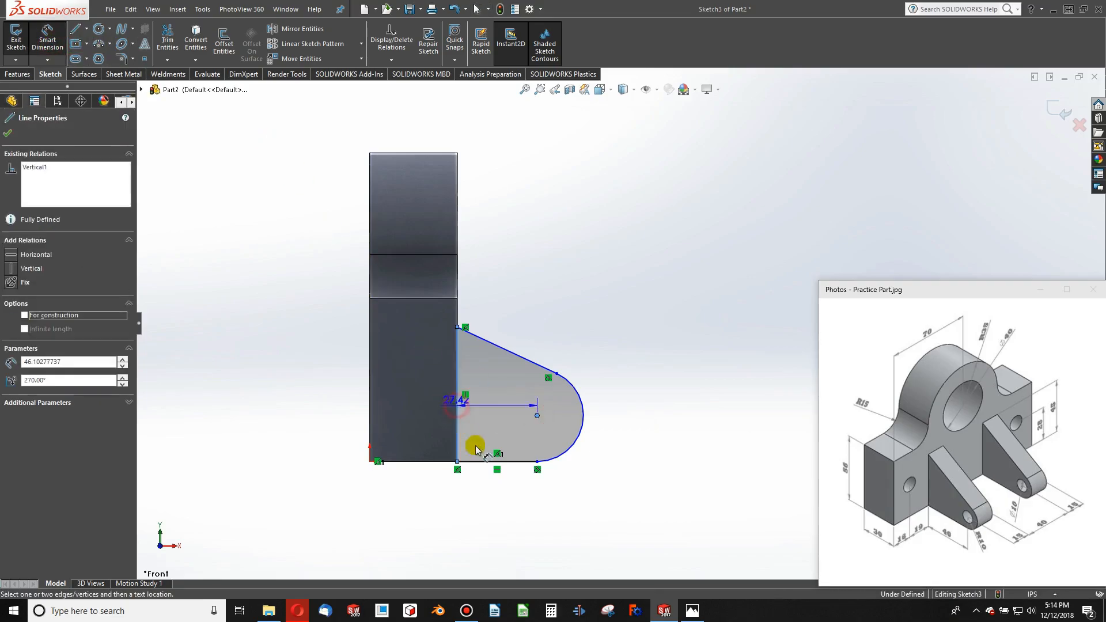
{"action": "left_click", "coordinate": [499, 516]}
{"action": "type", "text": "40"}
{"action": "key", "text": "Return"}
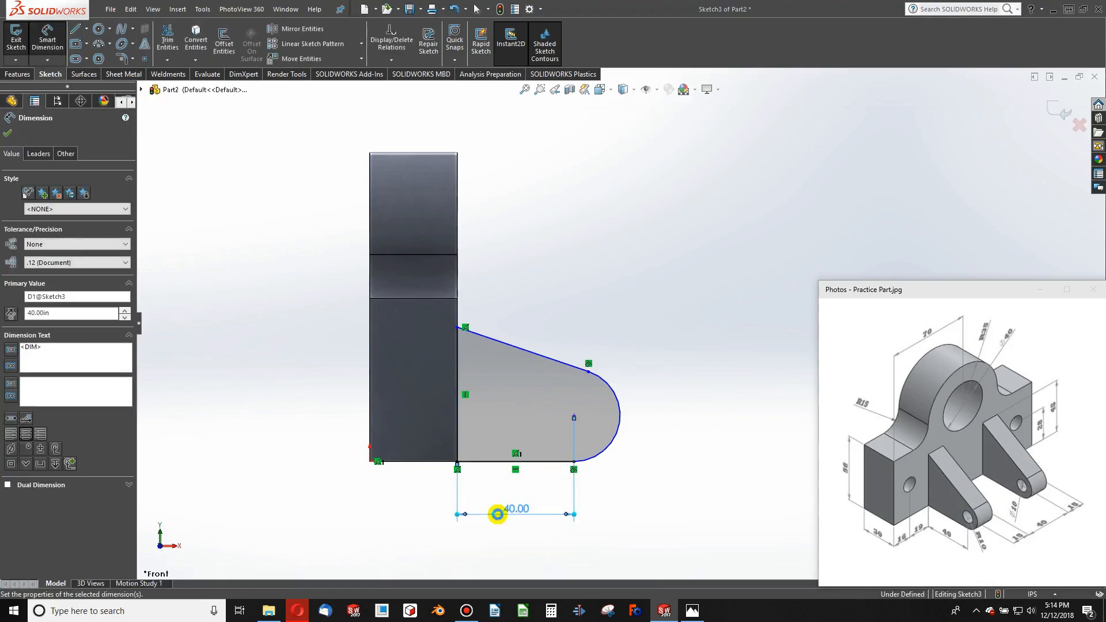
{"action": "left_click", "coordinate": [674, 496]}
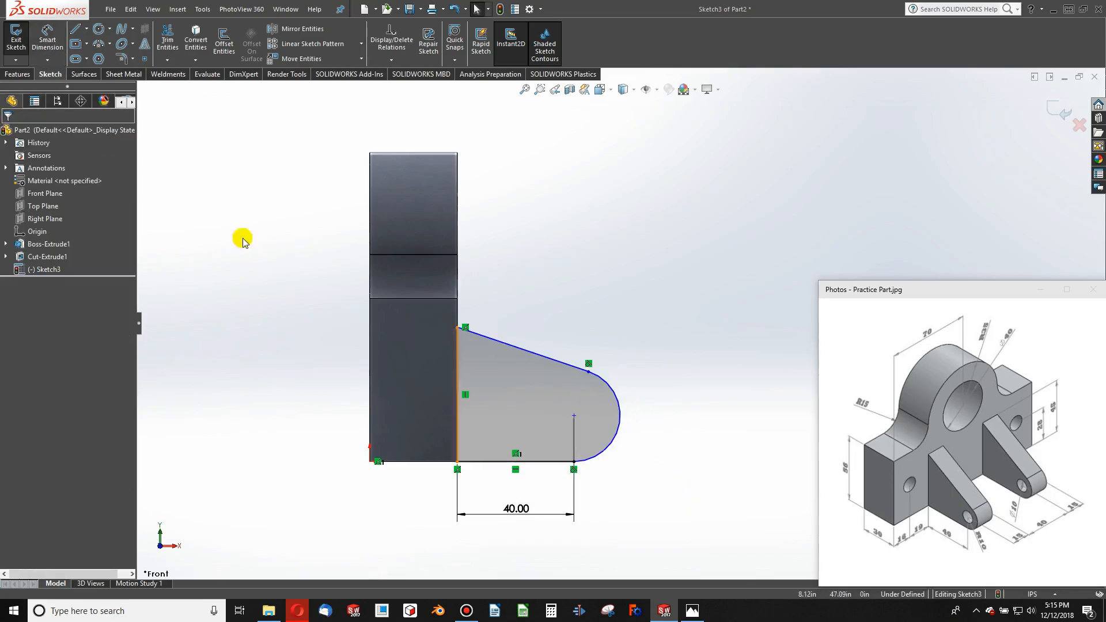
- Dimension the lug arc's radius to 10 in
{"action": "left_click", "coordinate": [54, 38]}
{"action": "left_click", "coordinate": [620, 422]}
{"action": "left_click", "coordinate": [682, 469]}
{"action": "type", "text": "10"}
{"action": "key", "text": "Return"}
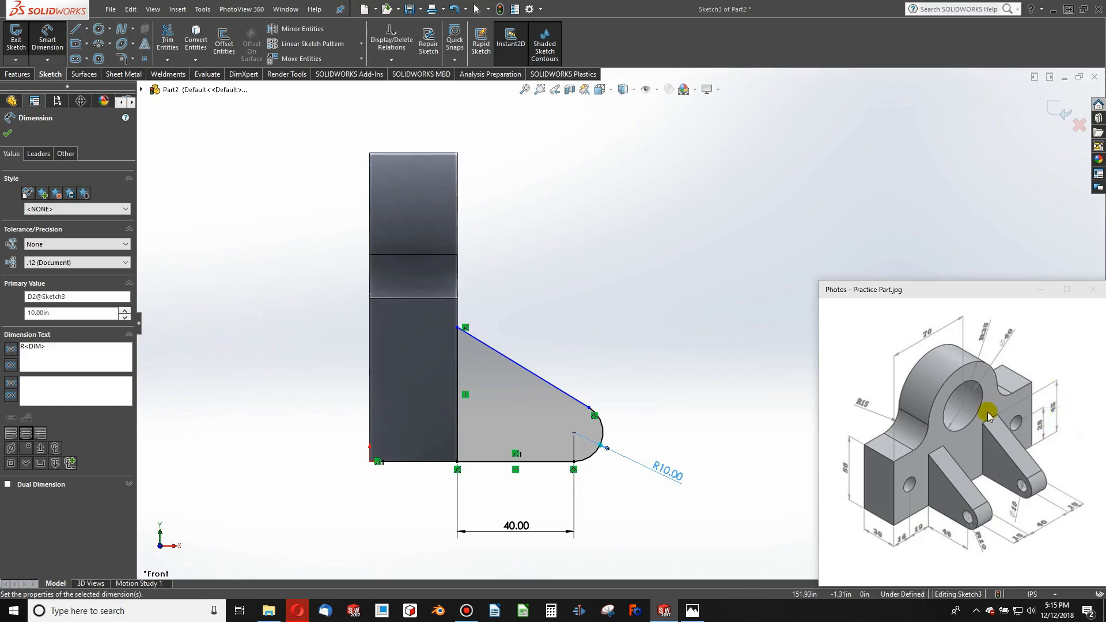
- Dimension the height of the profile's vertical line to 45 in
{"action": "left_click", "coordinate": [457, 406]}
{"action": "left_click", "coordinate": [298, 403]}
{"action": "type", "text": "45"}
{"action": "key", "text": "Return"}
- Sketch a circle about 13.4 in in diameter centred on the lug arc's centre point
{"action": "left_click", "coordinate": [99, 28]}
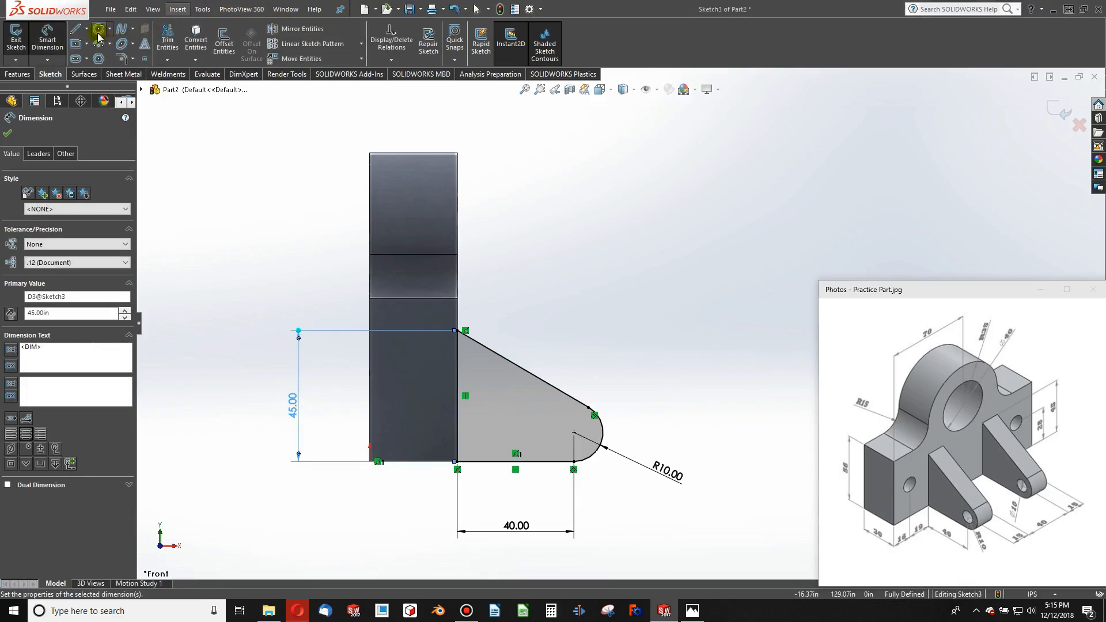
{"action": "left_click", "coordinate": [574, 432]}
{"action": "left_click", "coordinate": [555, 425]}
{"action": "key", "text": "Escape"}
- Dimension the lug hole circle's diameter to 10 in
{"action": "left_click", "coordinate": [47, 41]}
{"action": "left_click", "coordinate": [590, 421]}
{"action": "left_click", "coordinate": [638, 389]}
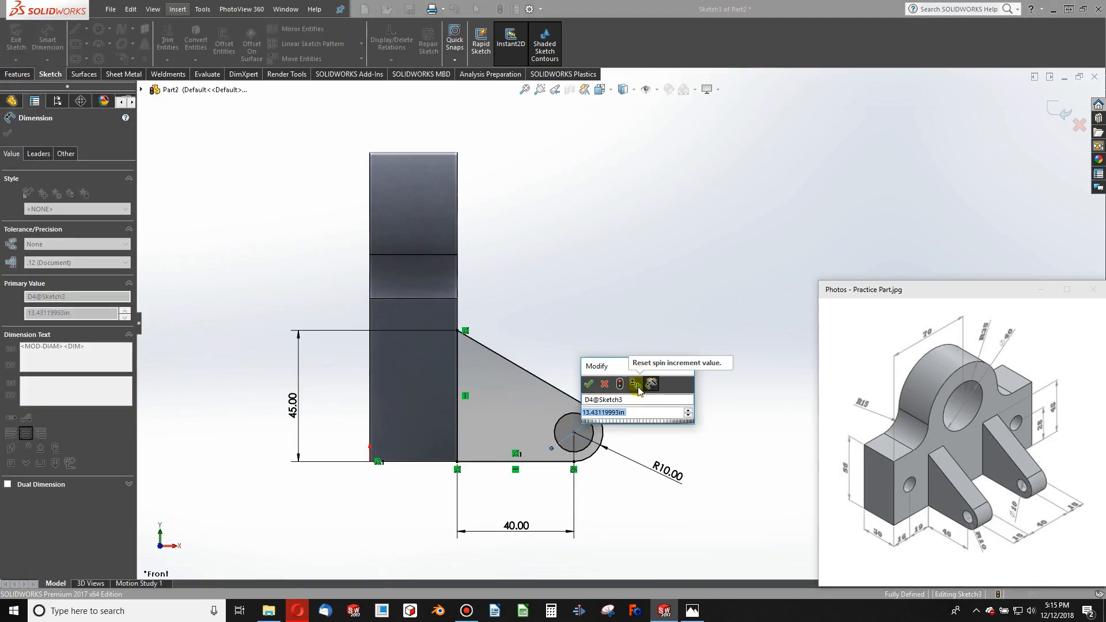
{"action": "type", "text": "10"}
{"action": "key", "text": "Return"}
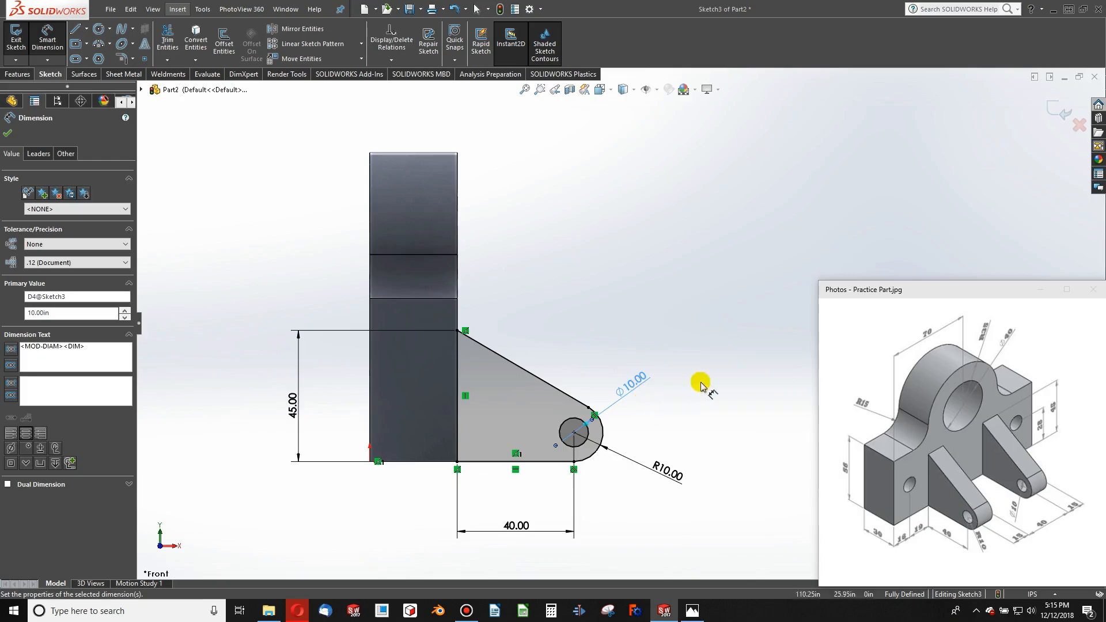
- Start a blind boss extrusion of the lug profile with a depth of 20+15 in
{"action": "middle_click_drag", "start_coordinate": [708, 385], "coordinate": [617, 439]}
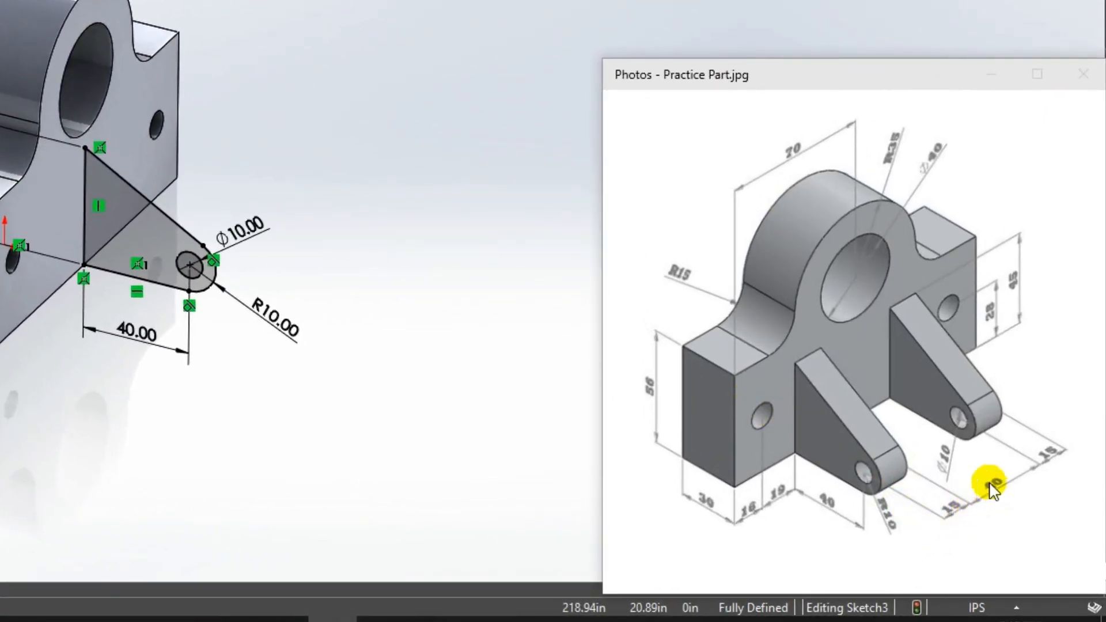
{"action": "mouse_move", "coordinate": [94, 91]}
{"action": "middle_mouse_down"}
{"action": "mouse_move", "coordinate": [0, 83]}
{"action": "mouse_move", "coordinate": [90, 79]}
{"action": "middle_mouse_up"}
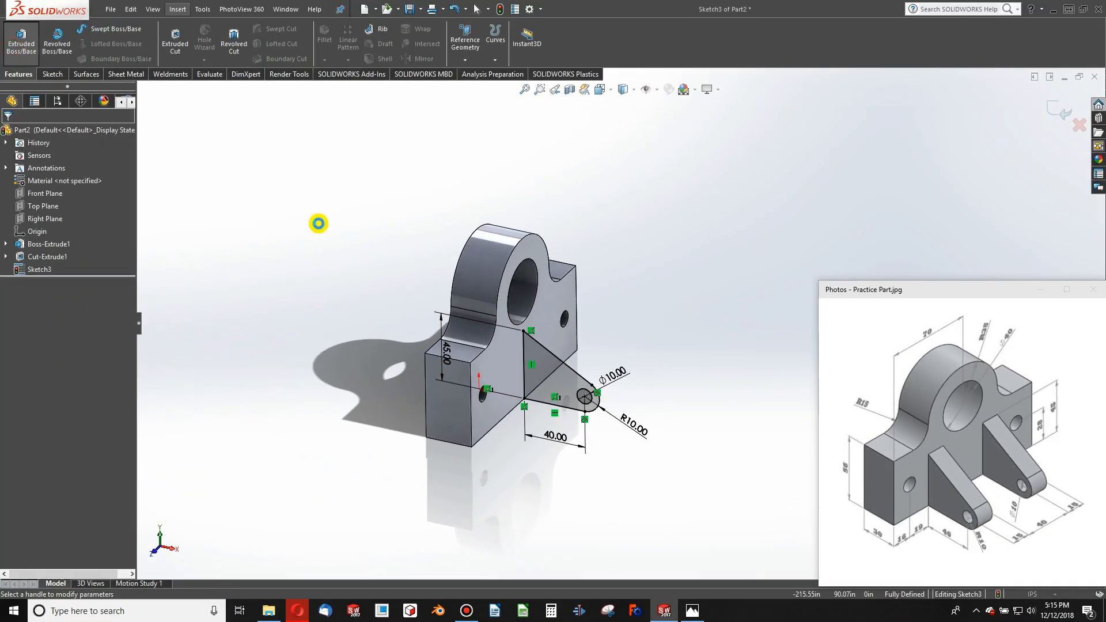
{"action": "type", "text": "20+15"}
{"action": "key", "text": "Return"}
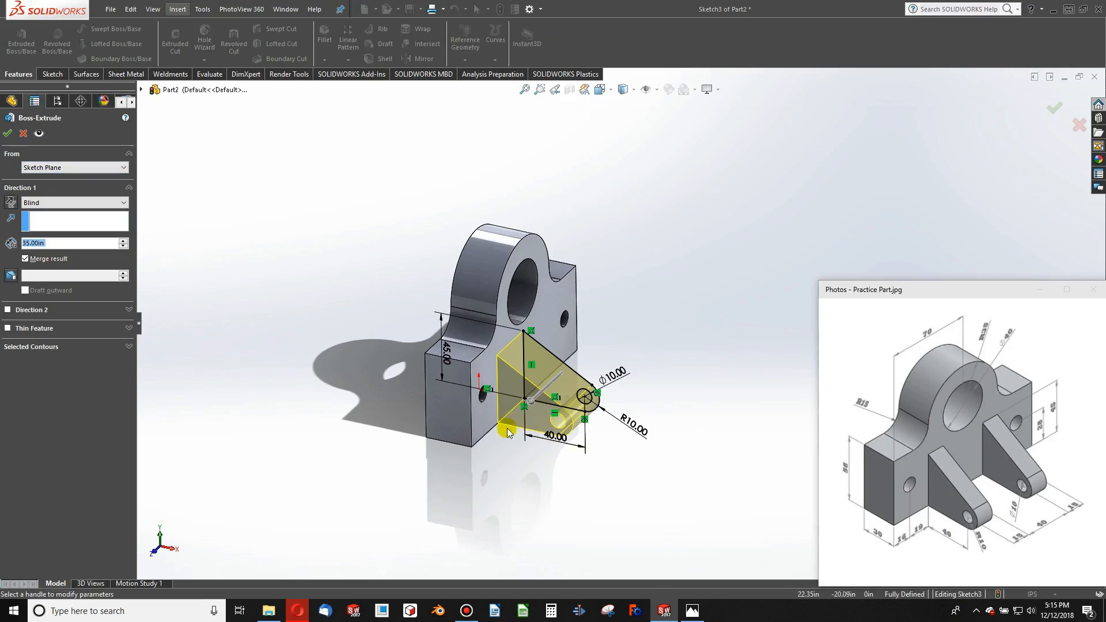
- Start the lug extrusion from an offset of 20 in instead of the sketch plane
{"action": "left_click", "coordinate": [73, 166]}
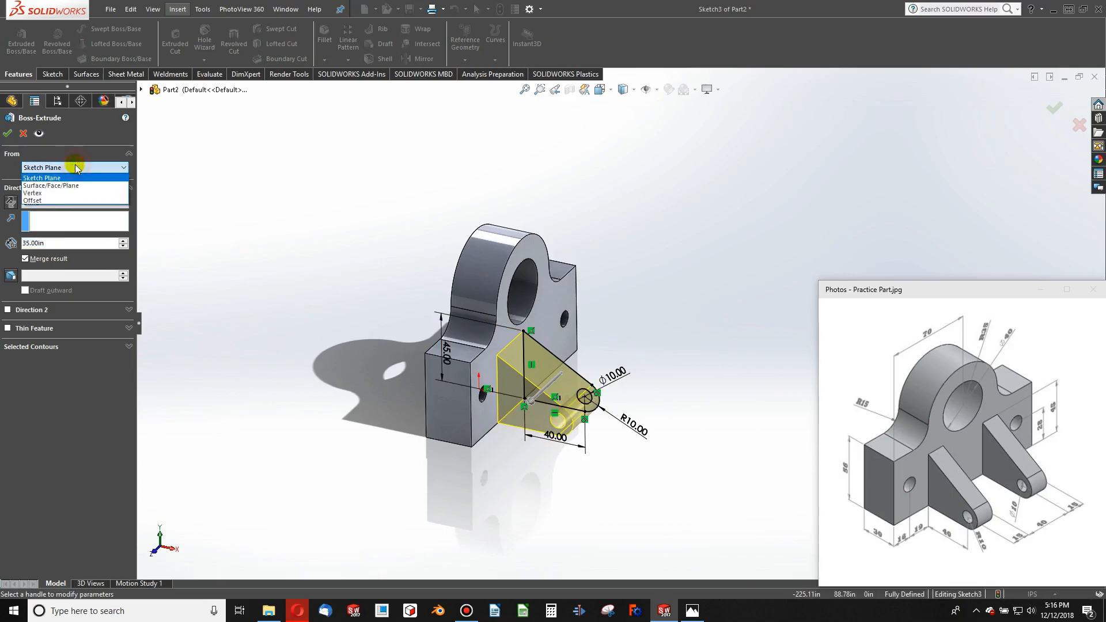
{"action": "left_click", "coordinate": [68, 201]}
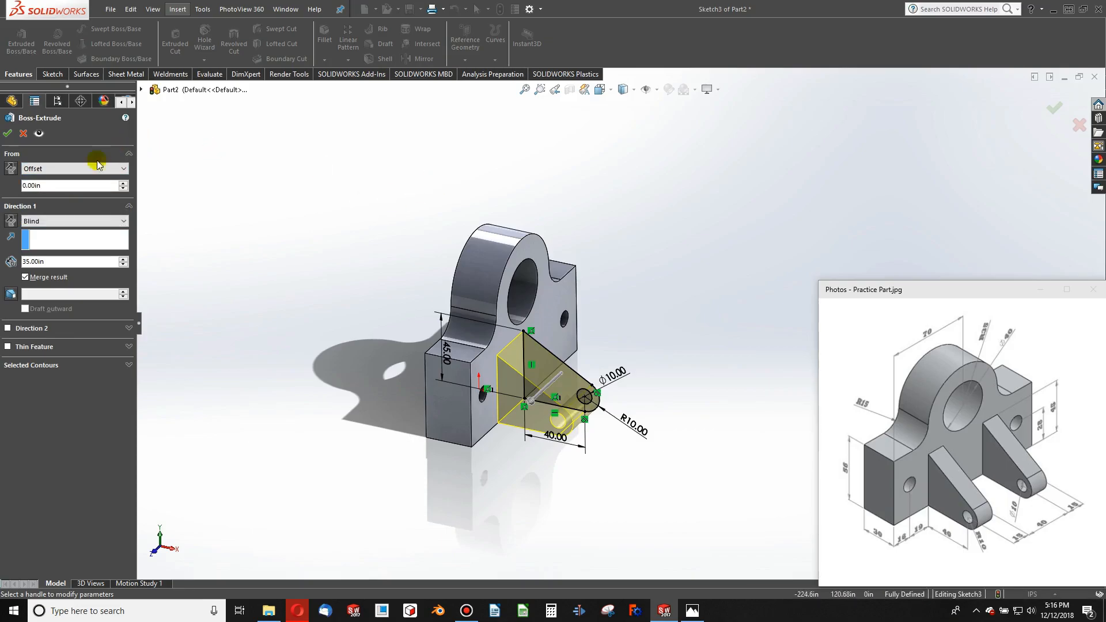
{"action": "type", "text": "20"}
{"action": "key", "text": "Return"}
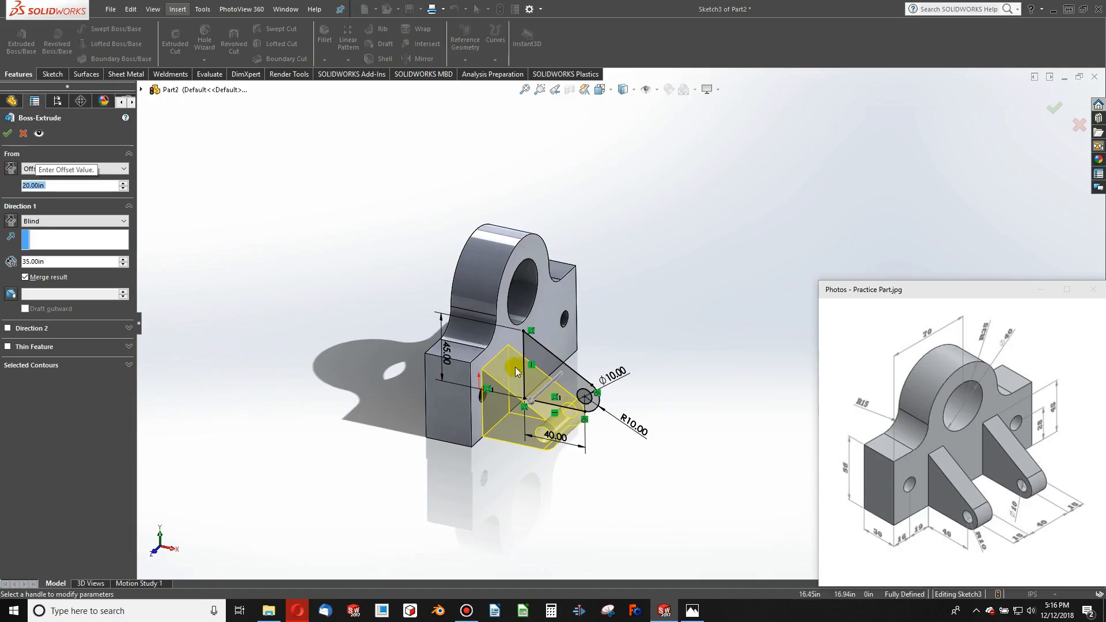
- Set the lug extrusion's blind depth to 15 in and complete the feature
{"action": "double_click", "coordinate": [55, 261]}
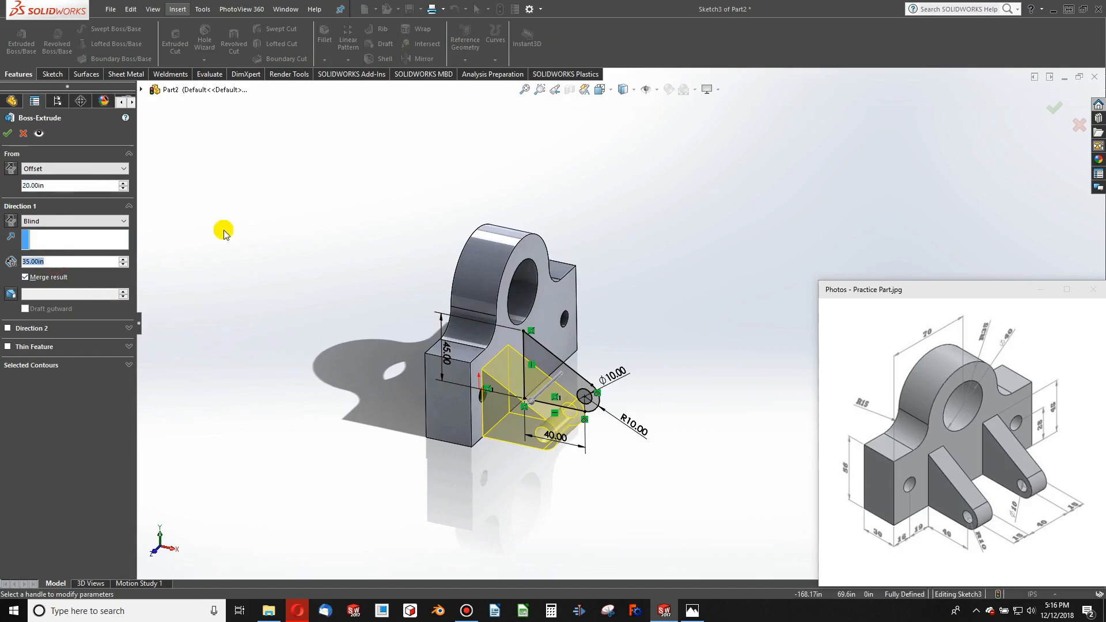
{"action": "type", "text": "15"}
{"action": "key", "text": "Return"}
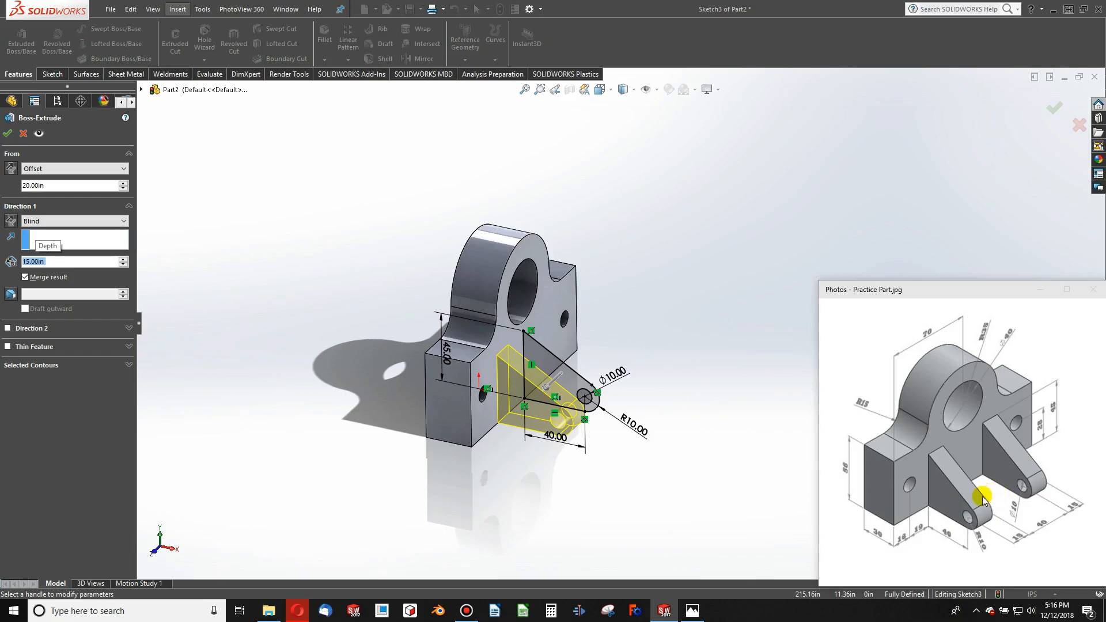
{"action": "scroll", "coordinate": [614, 427], "scroll_direction": "down", "scroll_amount": 5}
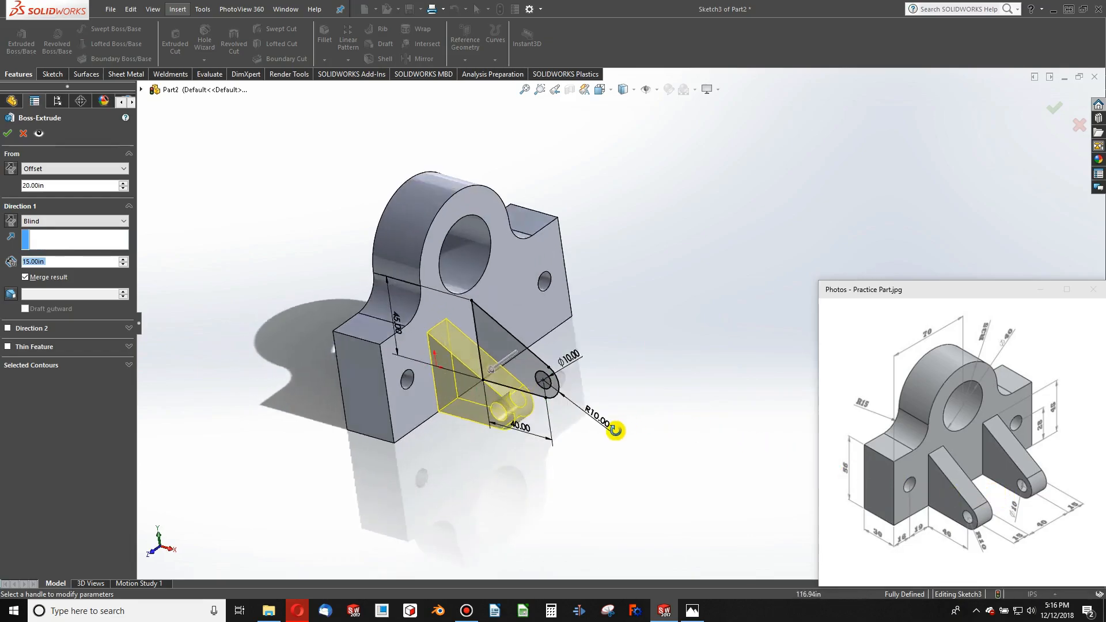
{"action": "scroll", "coordinate": [425, 313], "scroll_direction": "down", "scroll_amount": 2}
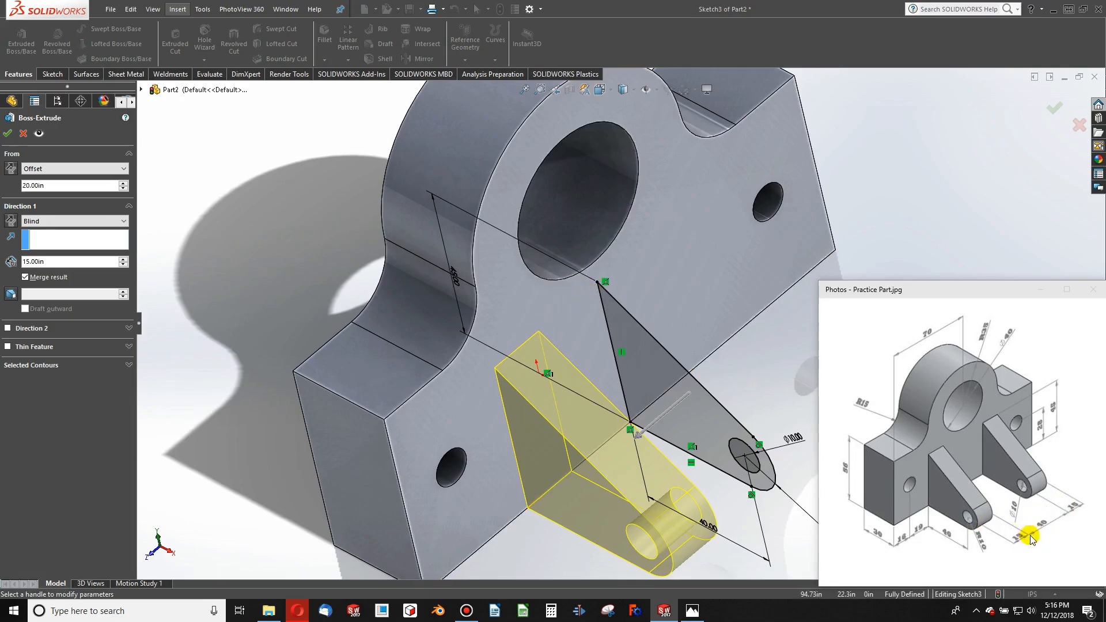
{"action": "scroll", "coordinate": [604, 453], "scroll_direction": "up", "scroll_amount": 3}
{"action": "scroll", "coordinate": [470, 339], "scroll_direction": "up", "scroll_amount": 2}
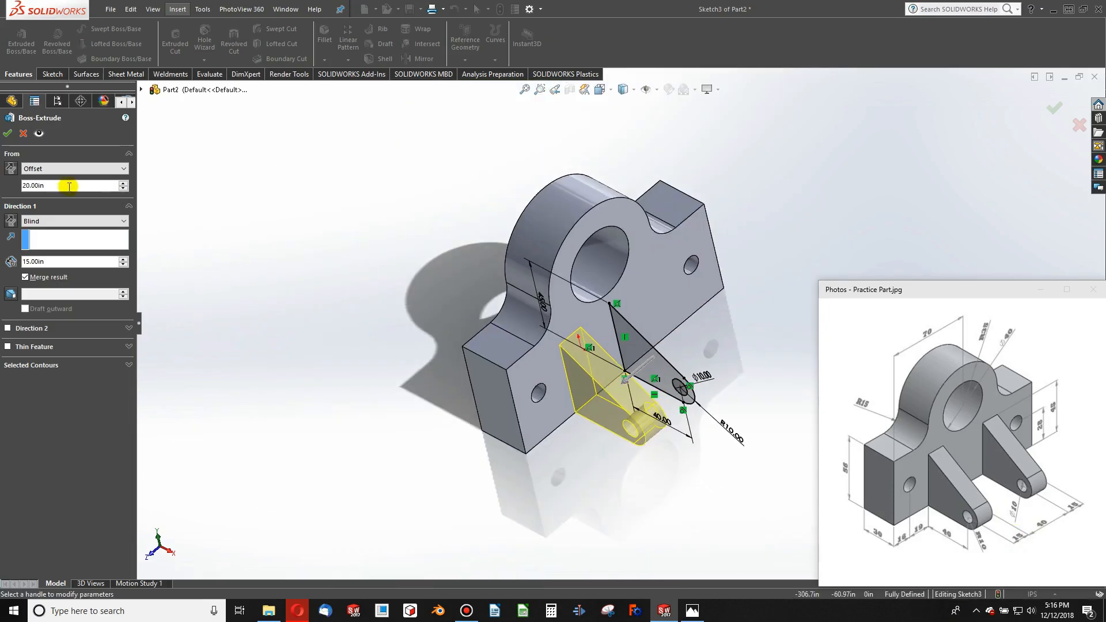
{"action": "left_click", "coordinate": [8, 133]}
- Mirror the extruded lug about the Front Plane to create the second lug
{"action": "middle_click_drag", "start_coordinate": [654, 420], "coordinate": [655, 387]}
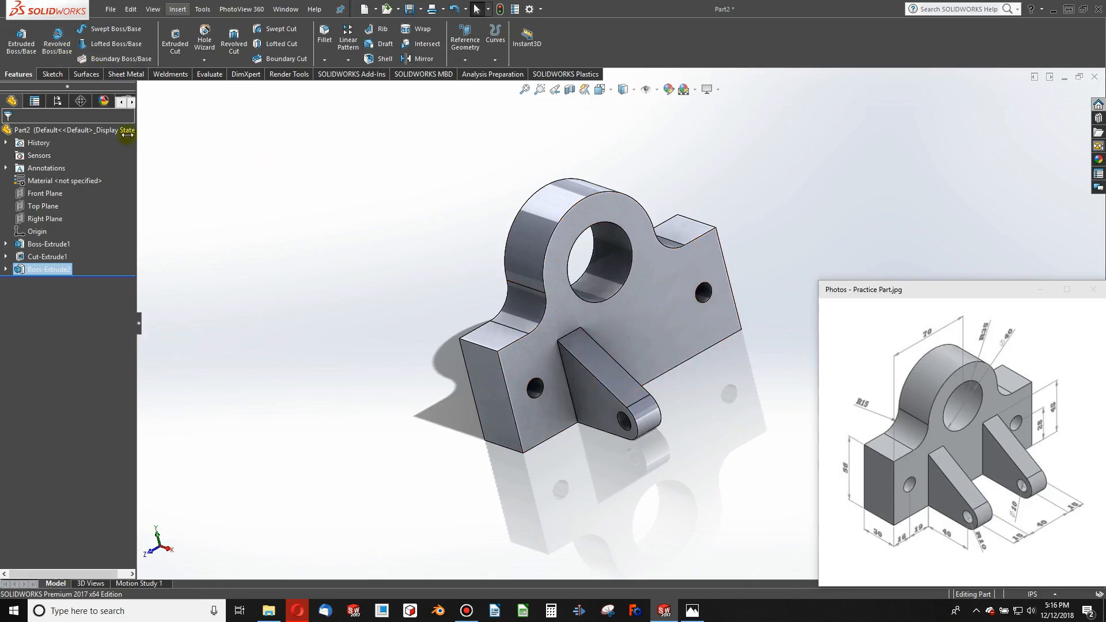
{"action": "left_click", "coordinate": [35, 194]}
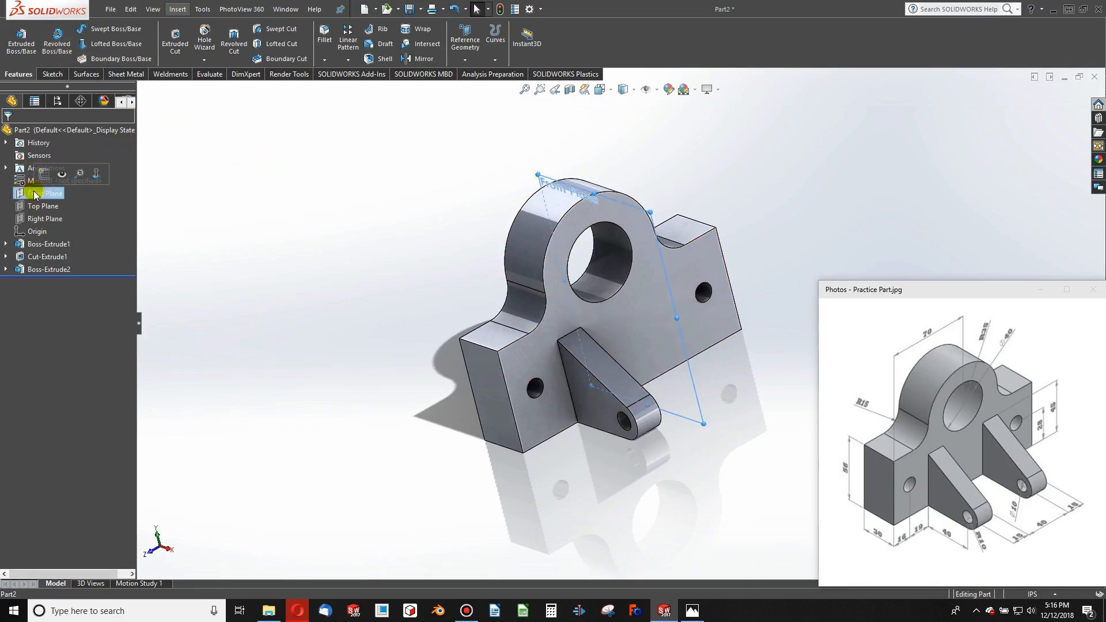
{"action": "middle_click_drag", "start_coordinate": [548, 214], "coordinate": [568, 232]}
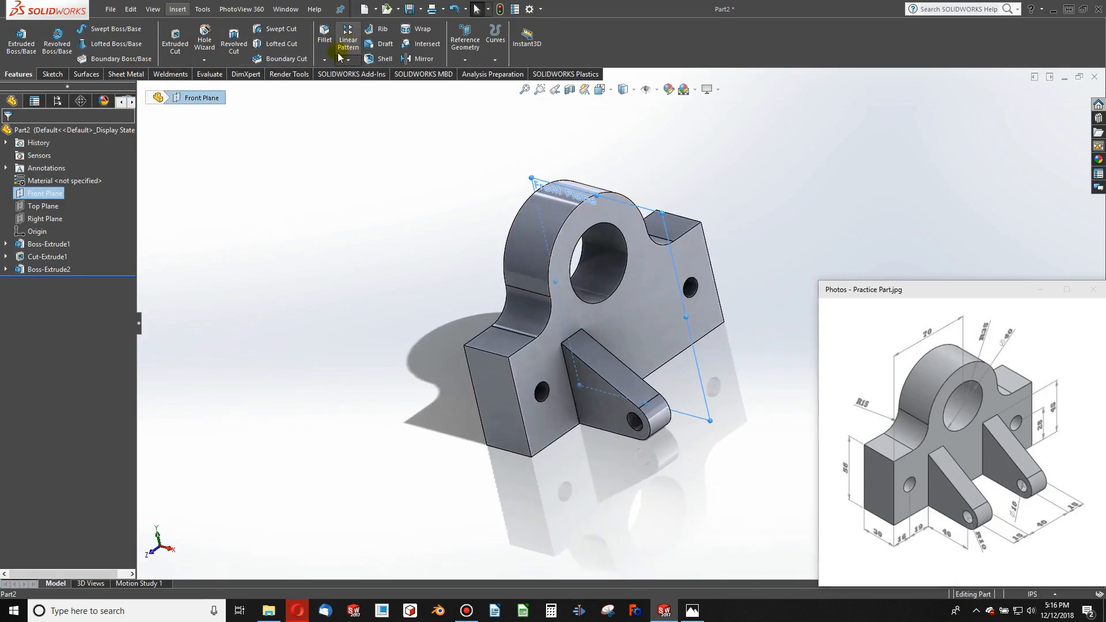
{"action": "left_click", "coordinate": [395, 129]}
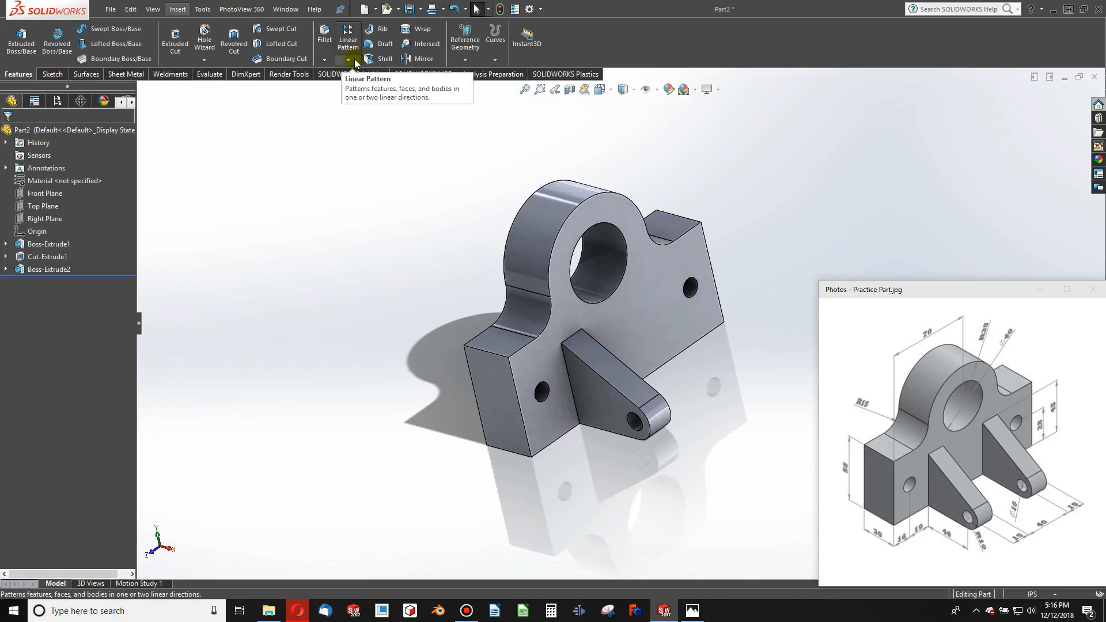
{"action": "left_click", "coordinate": [421, 59]}
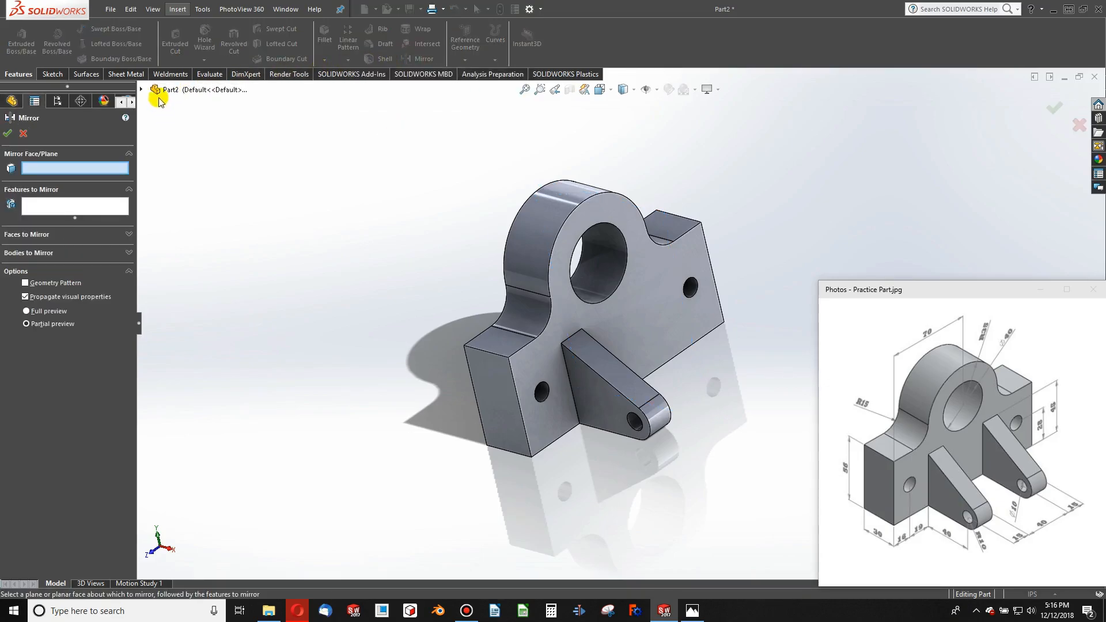
{"action": "left_click", "coordinate": [141, 90]}
{"action": "left_click", "coordinate": [186, 154]}
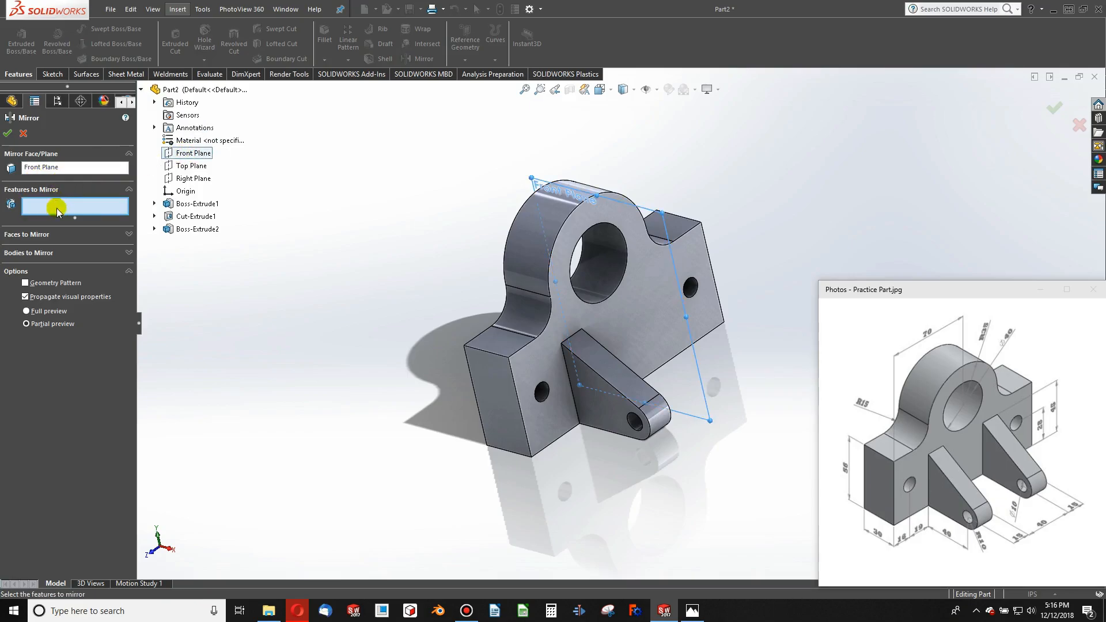
{"action": "left_click", "coordinate": [622, 416]}
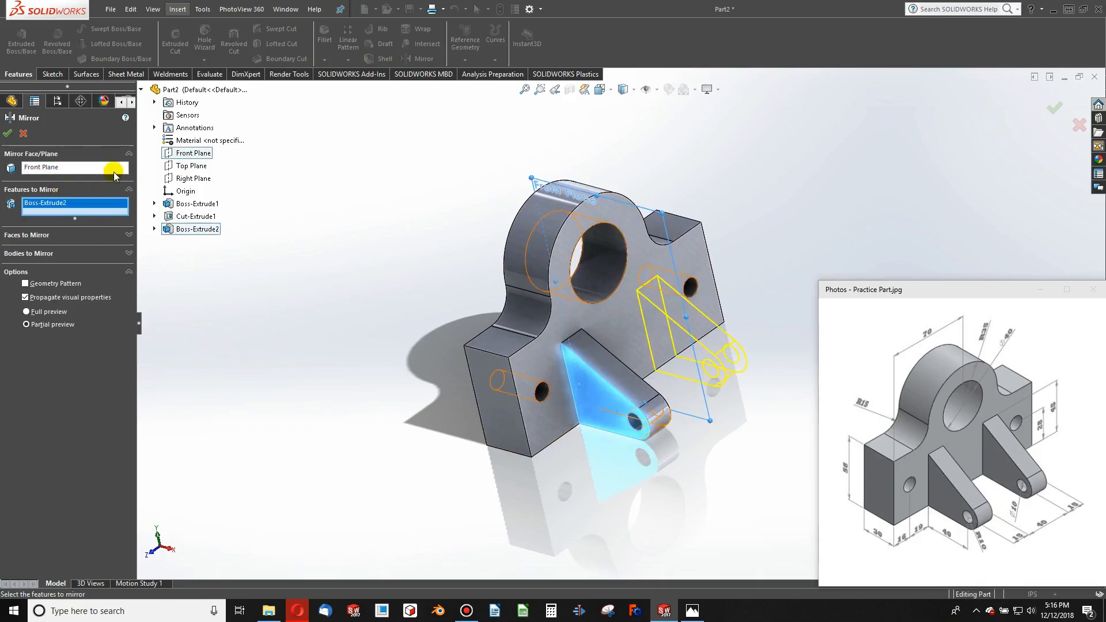
{"action": "left_click", "coordinate": [6, 136]}
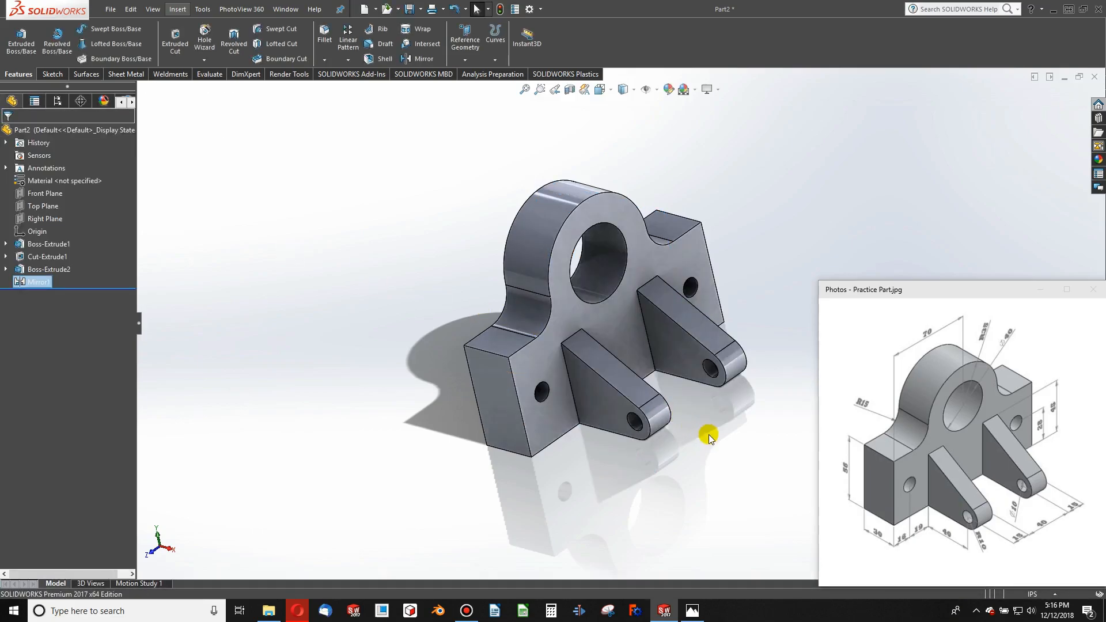
- Show the bracket in isometric view and compare it with the reference image
{"action": "key", "text": "ctrl+8"}
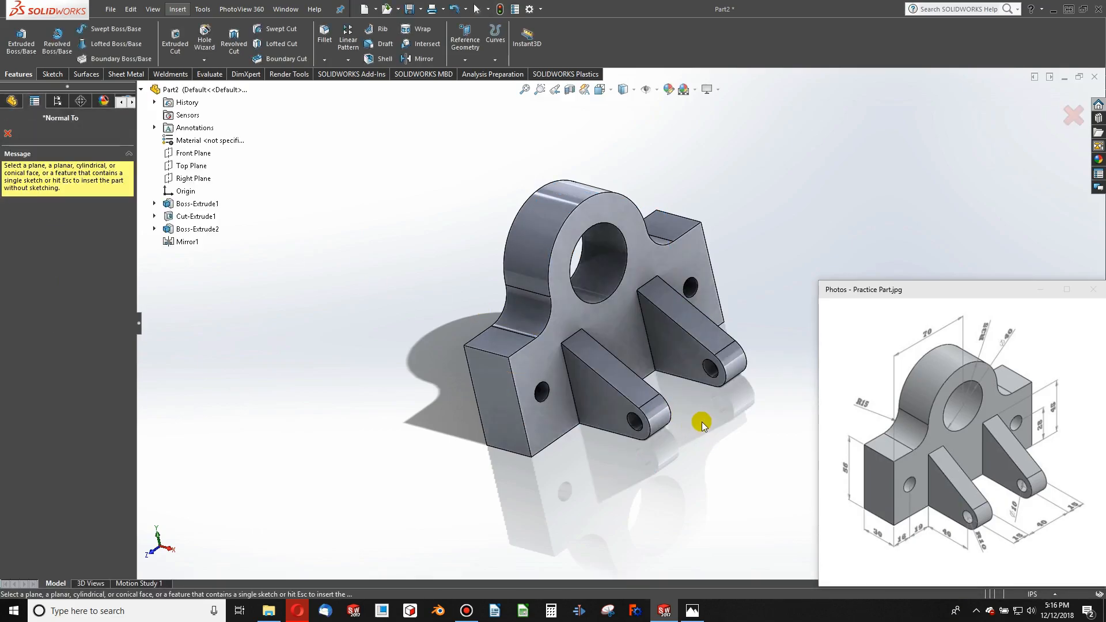
{"action": "key", "text": "Escape"}
{"action": "key", "text": "ctrl+7"}
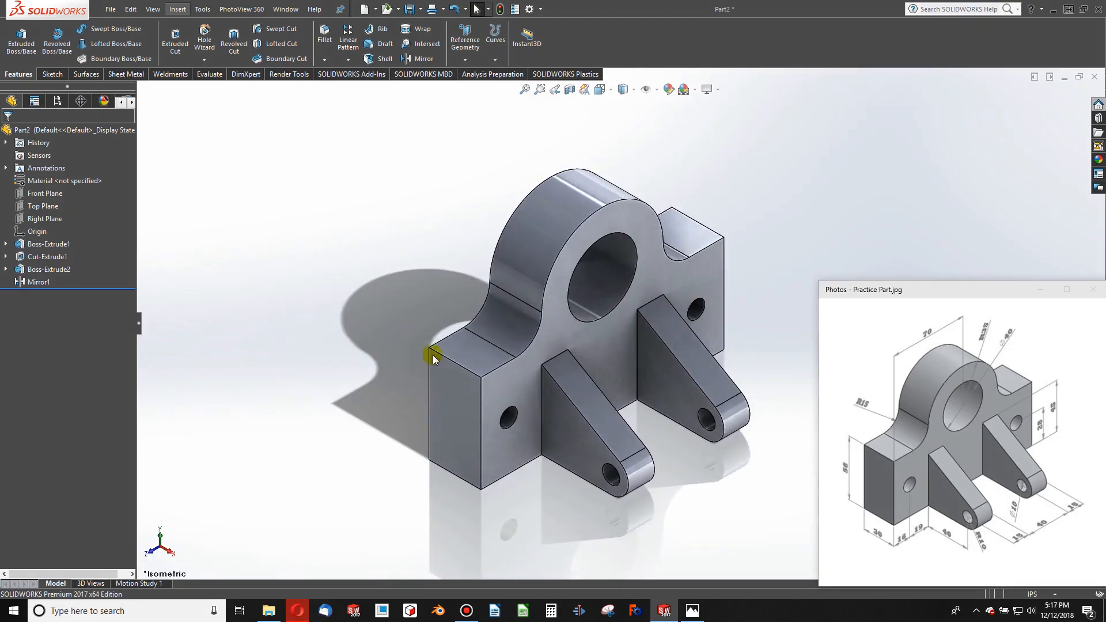
{"action": "left_click", "coordinate": [527, 319]}
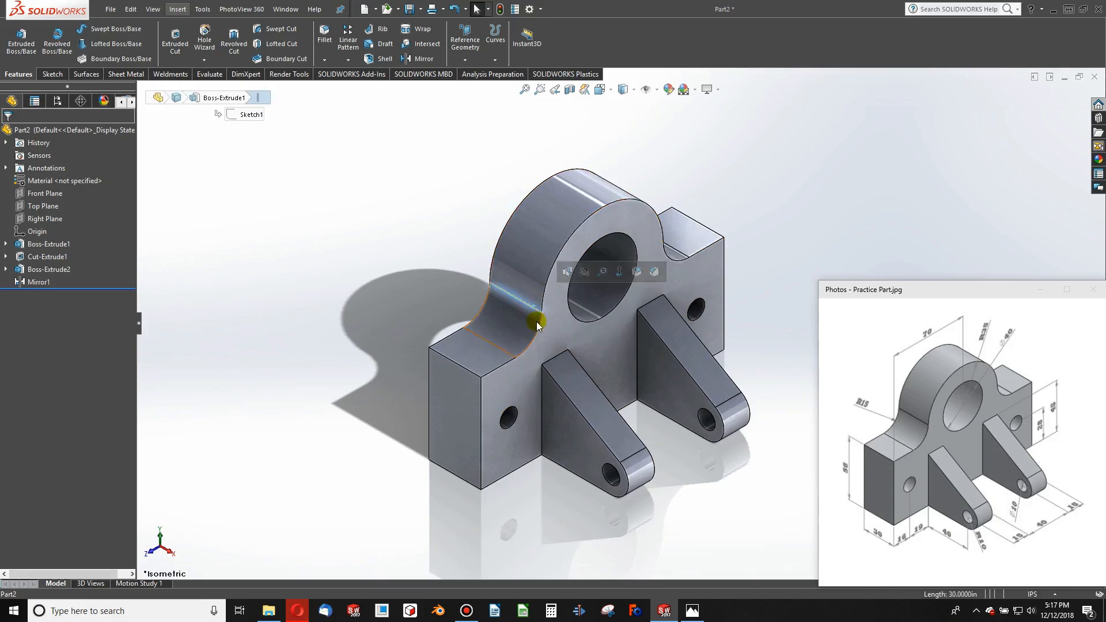
{"action": "left_click", "coordinate": [409, 298]}
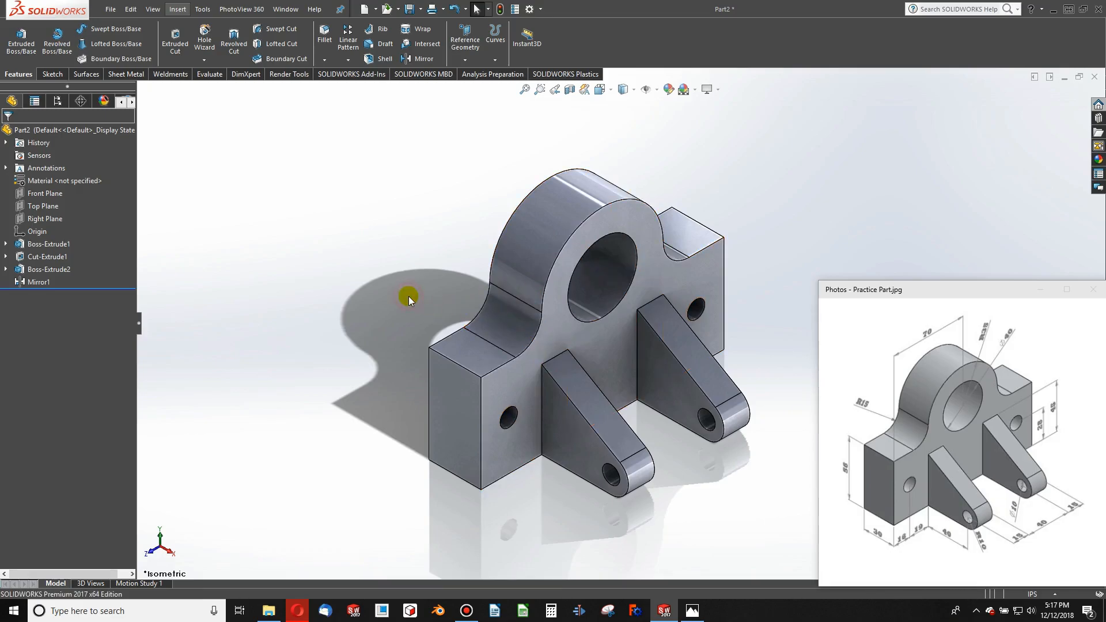